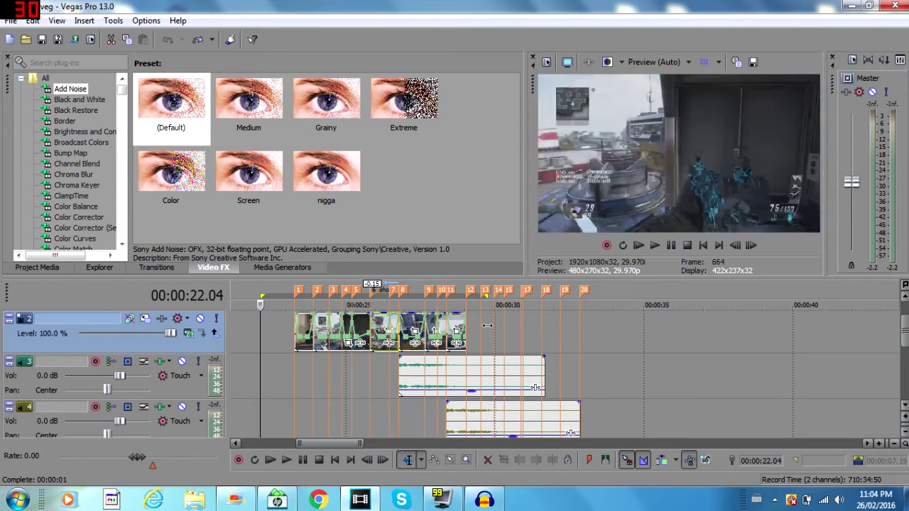
Play back the edited gameplay clips and preview individual frames near the start of the clip sequence.
click(668, 245)
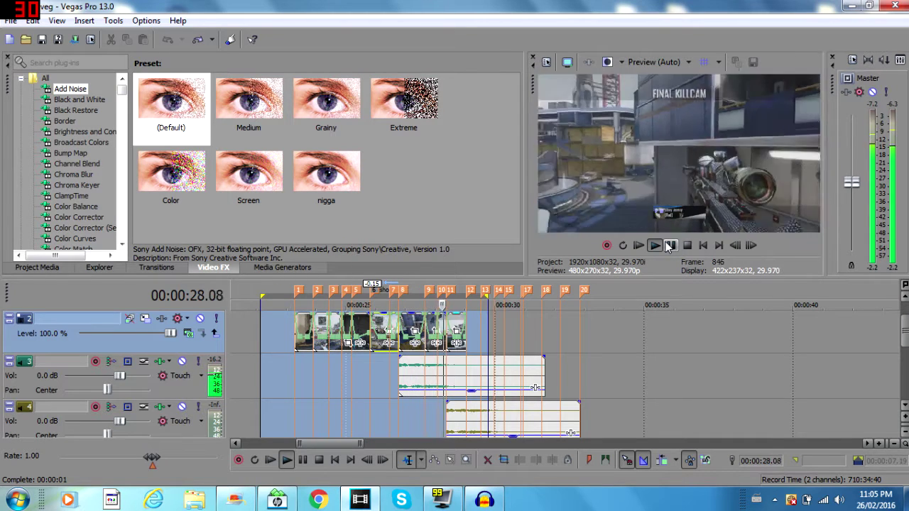
click(669, 245)
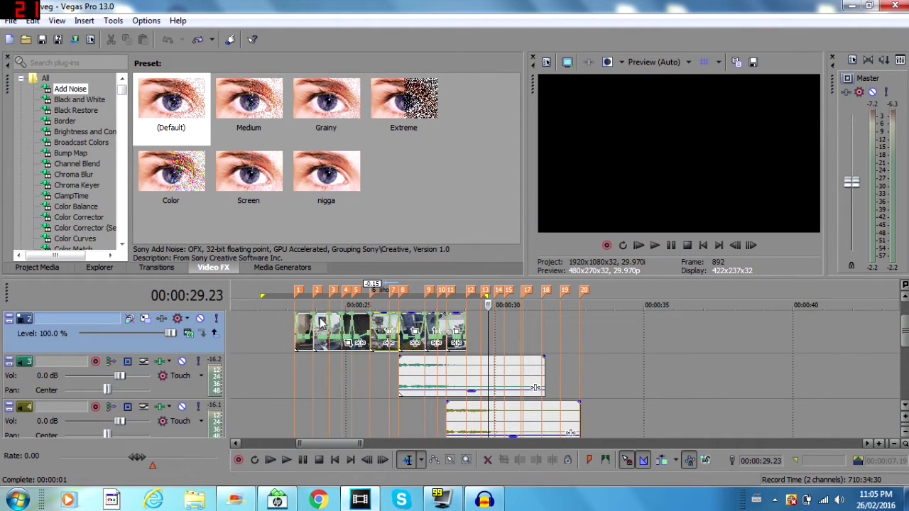
drag(276, 323, 489, 323)
key(space)
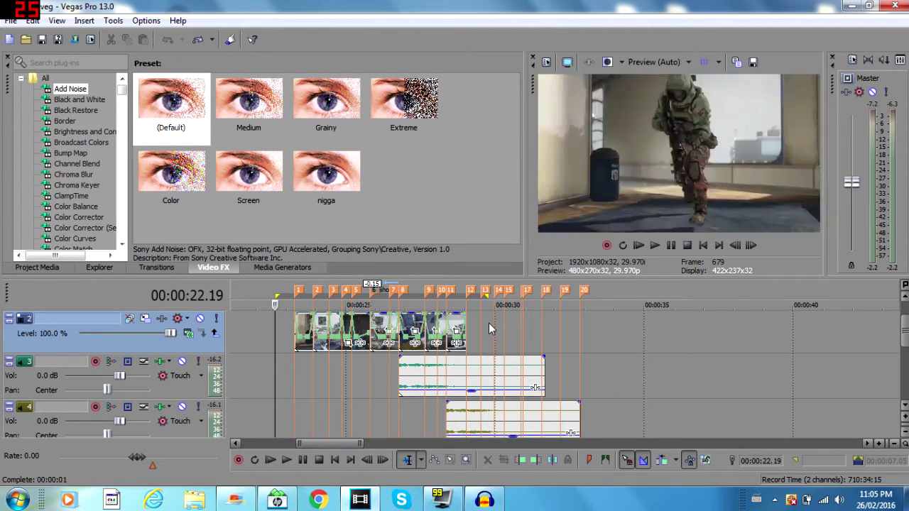
key(space)
click(327, 359)
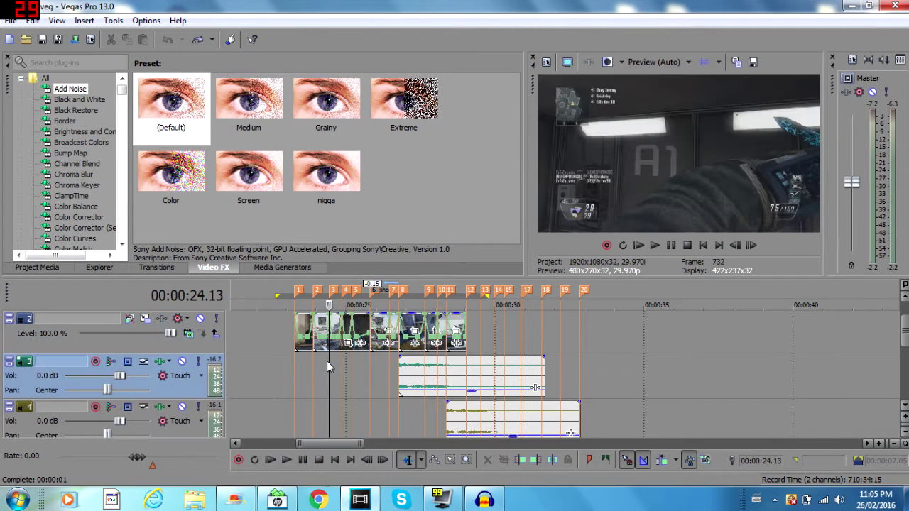
click(302, 330)
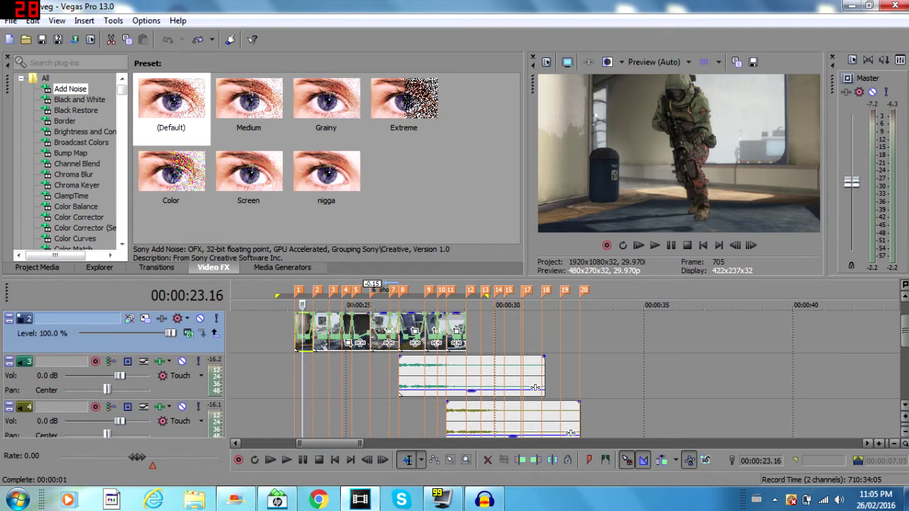
scroll(904, 330, up, 1)
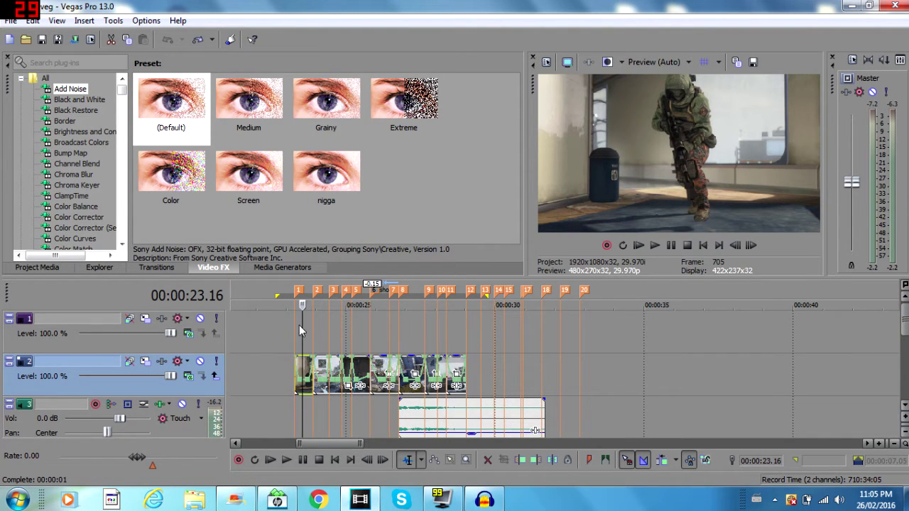
right_click(327, 333)
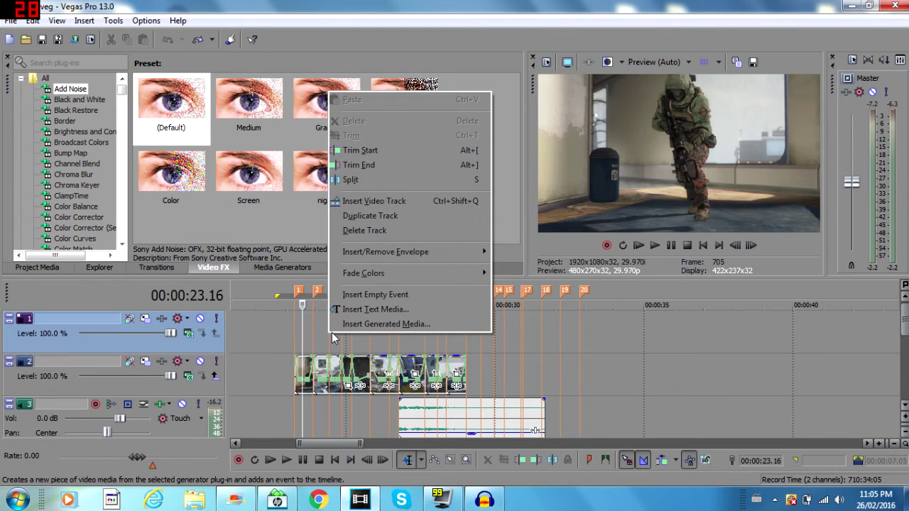
click(311, 339)
click(345, 331)
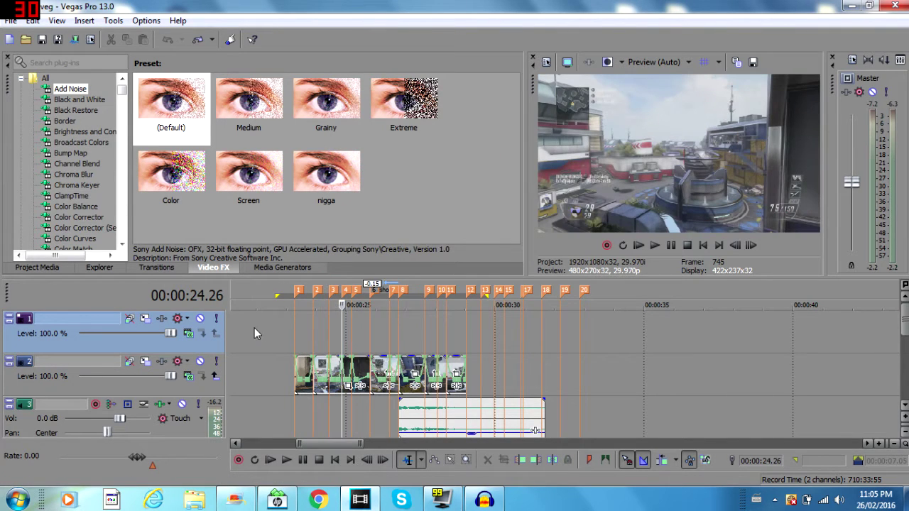
right_click(355, 337)
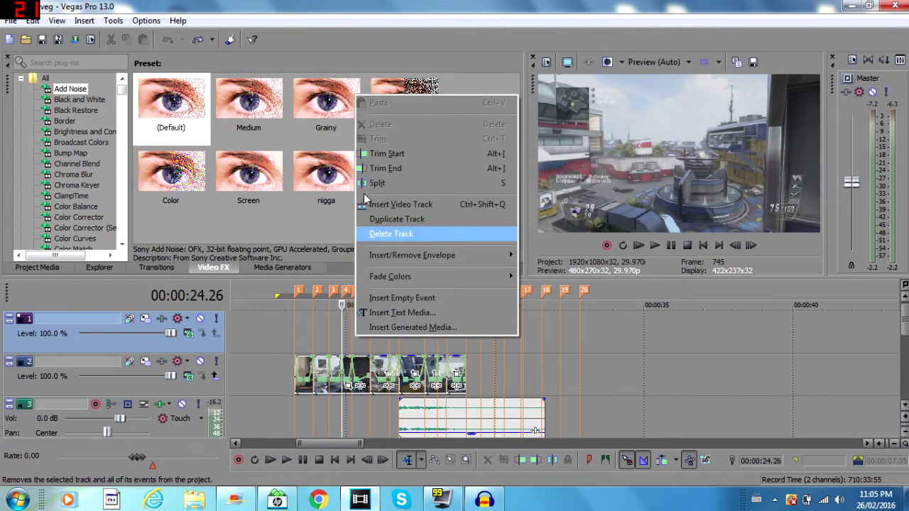
click(363, 317)
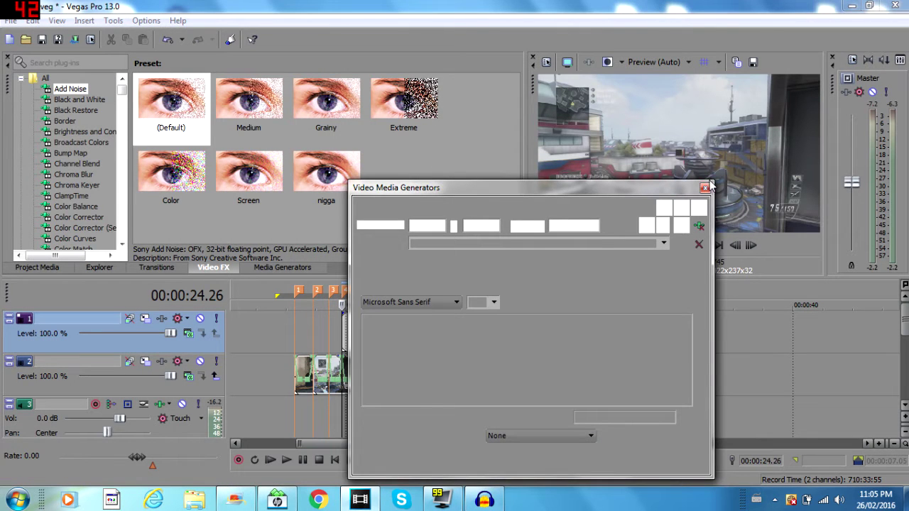
click(705, 187)
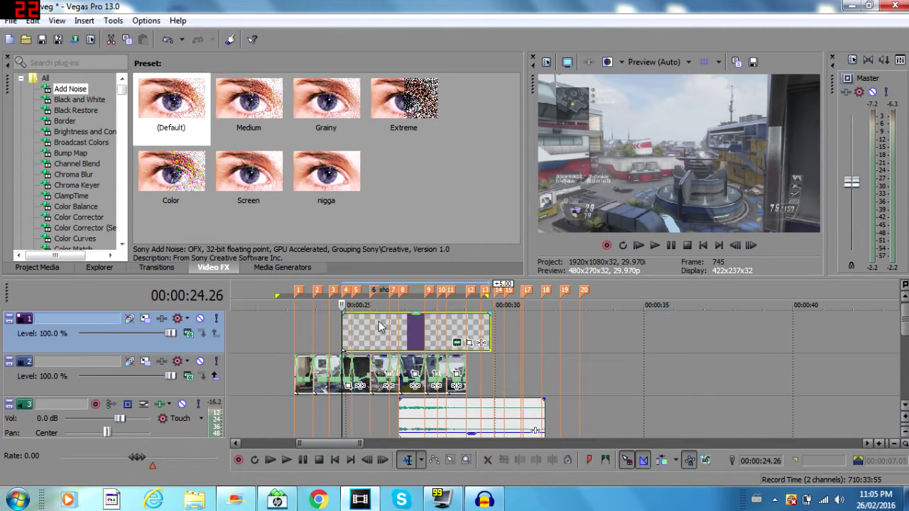
right_click(379, 321)
click(426, 227)
Add a Solid Color generator with the White preset to the empty video track above the gameplay clips.
click(263, 268)
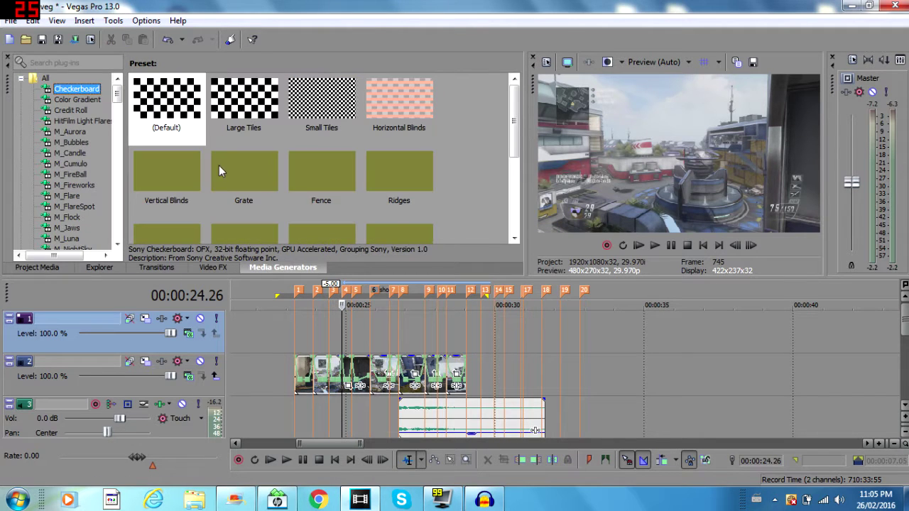
drag(118, 92, 115, 231)
click(71, 110)
drag(167, 110, 340, 330)
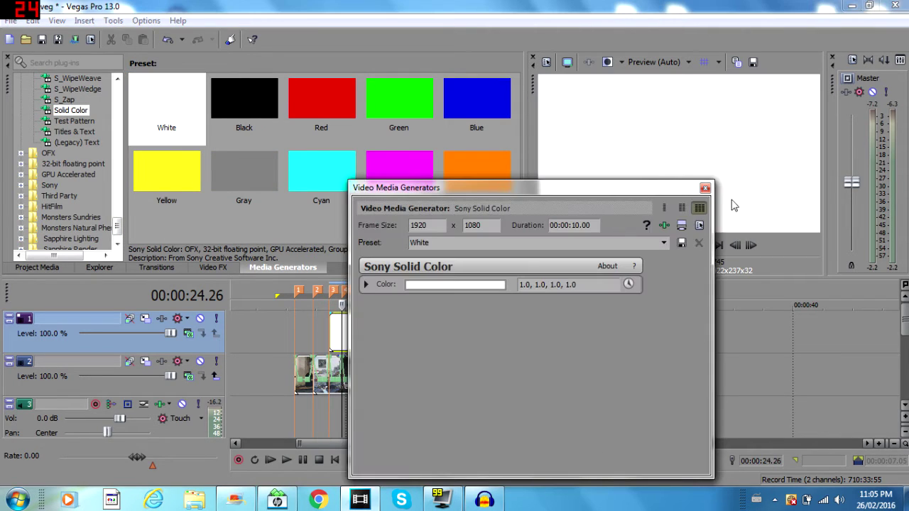
click(705, 188)
Extend the white solid color event back to the start of the timeline and lengthen its end by about 4 minutes.
scroll(334, 327, left, 3)
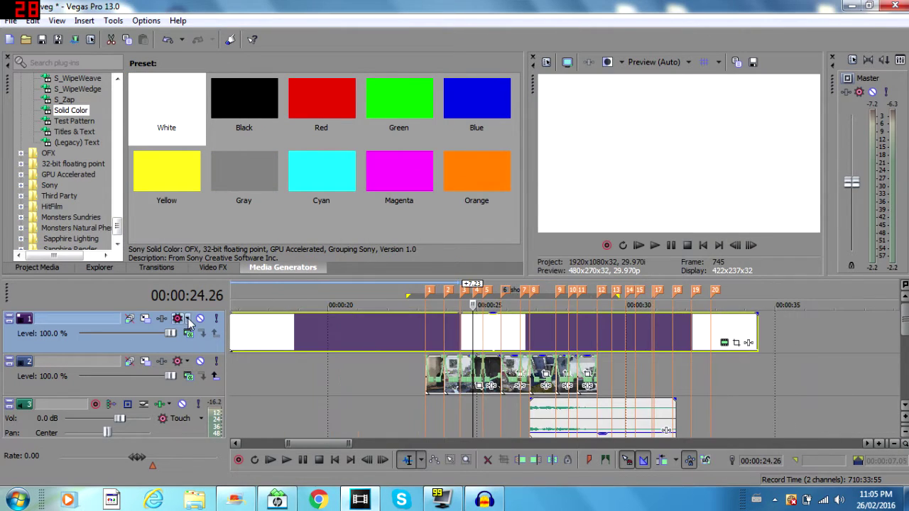
drag(288, 443, 244, 443)
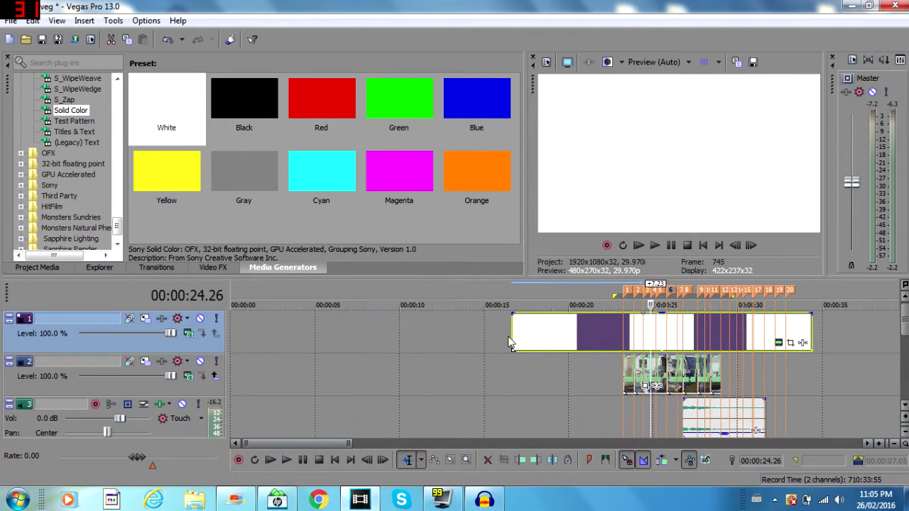
drag(348, 443, 860, 444)
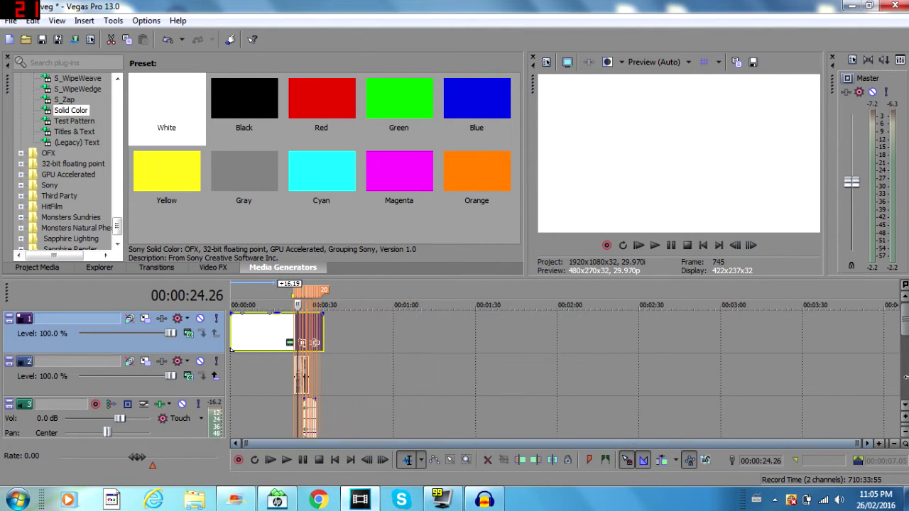
drag(294, 321, 896, 330)
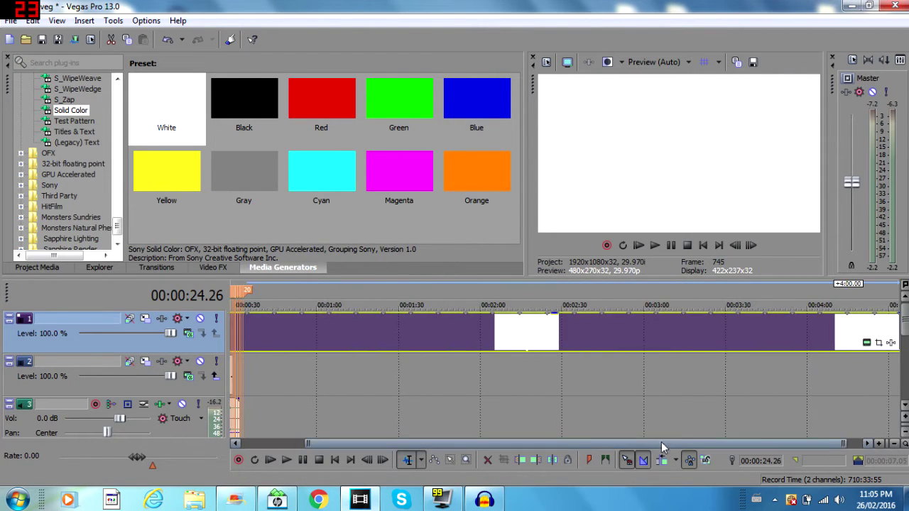
Set the compositing mode of the white solid color track to Multiply (Mask) and check the clips in the preview.
drag(767, 446, 704, 446)
click(274, 332)
click(319, 332)
click(189, 334)
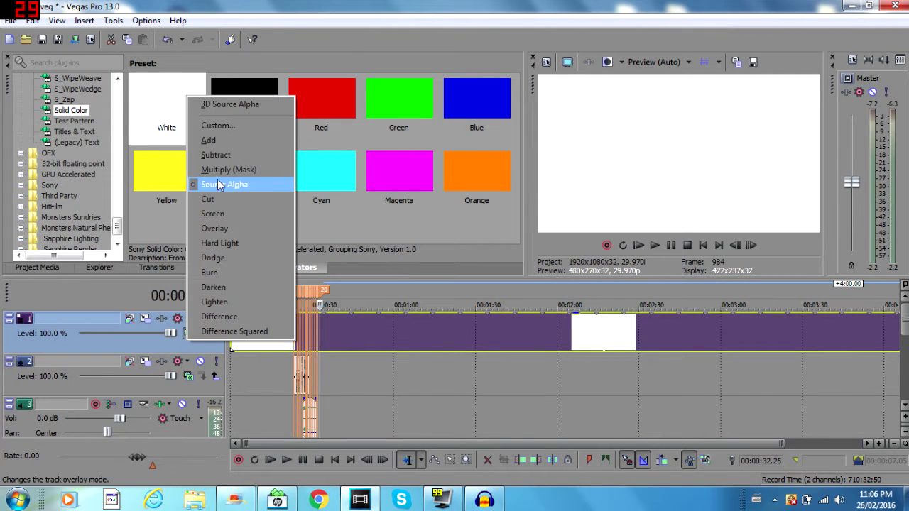
click(391, 333)
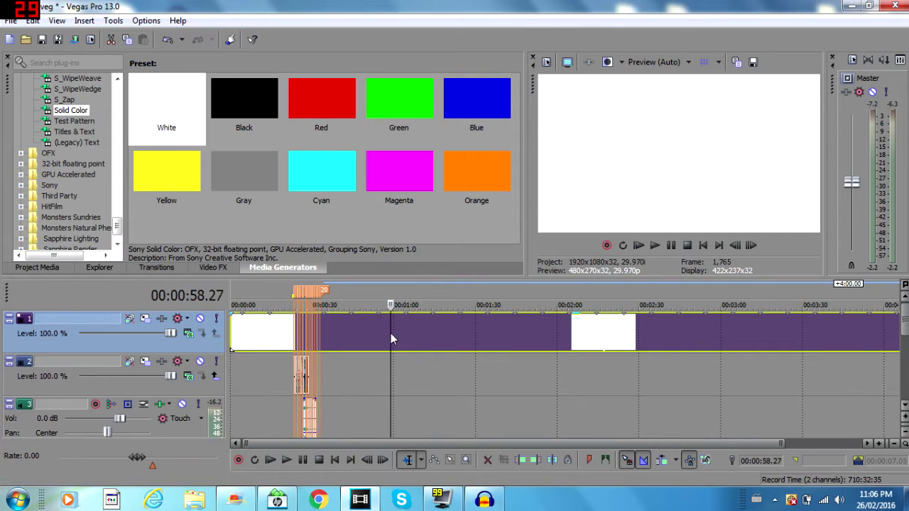
click(188, 335)
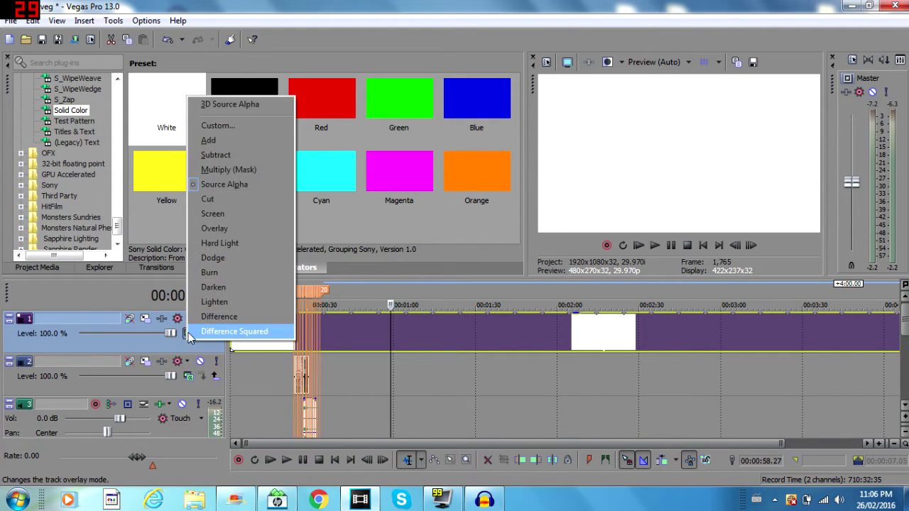
click(238, 155)
click(304, 338)
scroll(303, 334, up, 4)
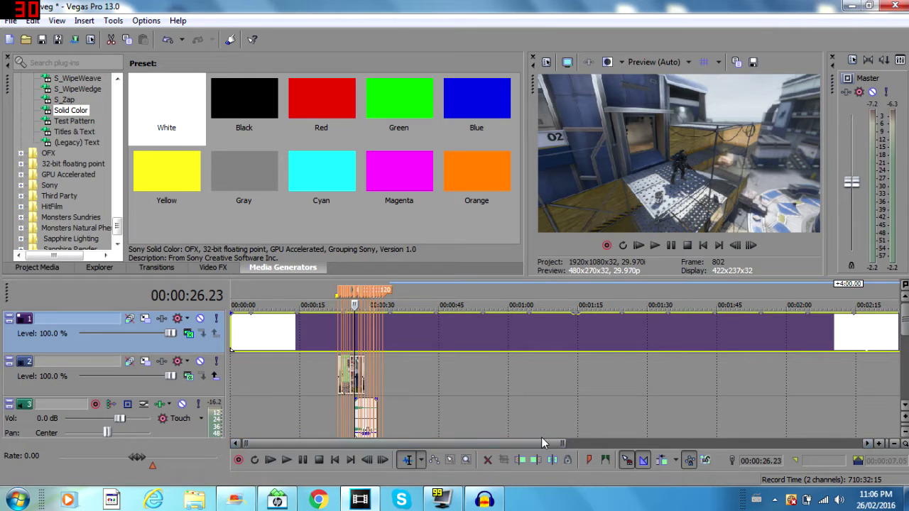
scroll(505, 421, down, 1)
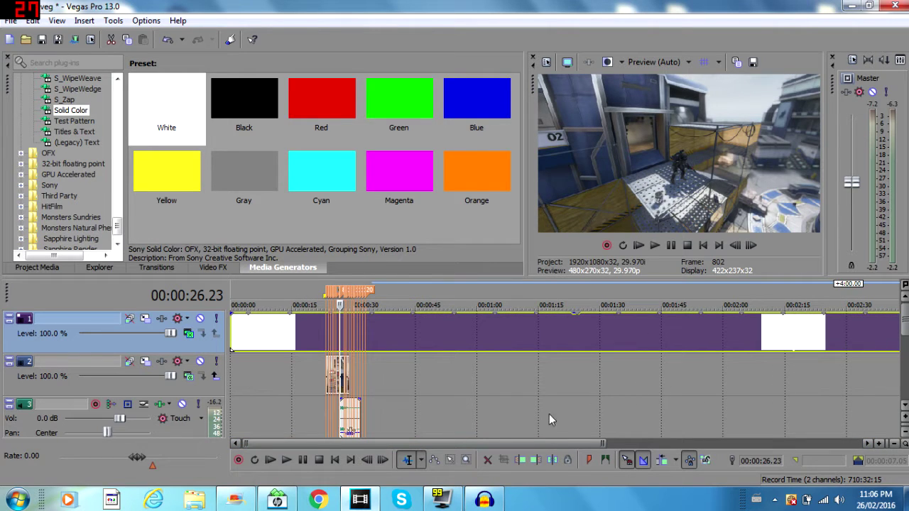
Split the white solid color event at 00:01:22.29 and delete the part after the split.
click(521, 414)
drag(574, 350, 753, 348)
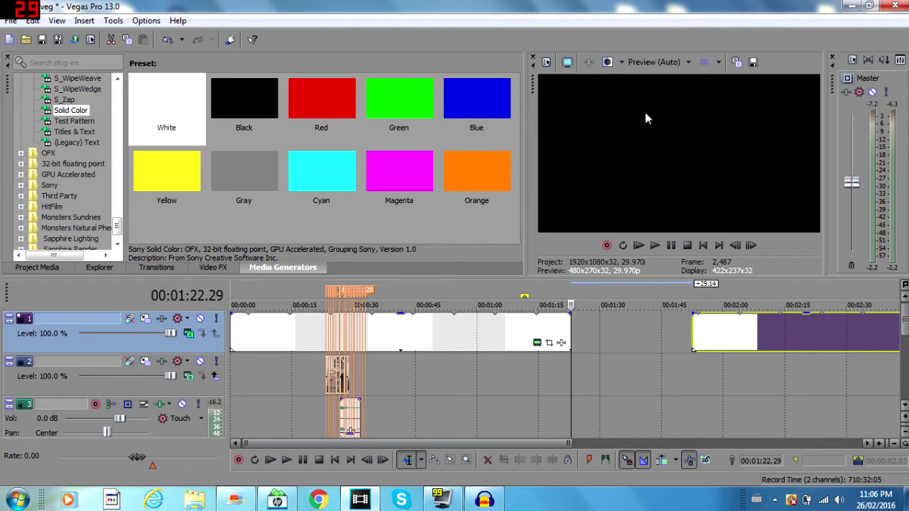
drag(695, 334, 593, 346)
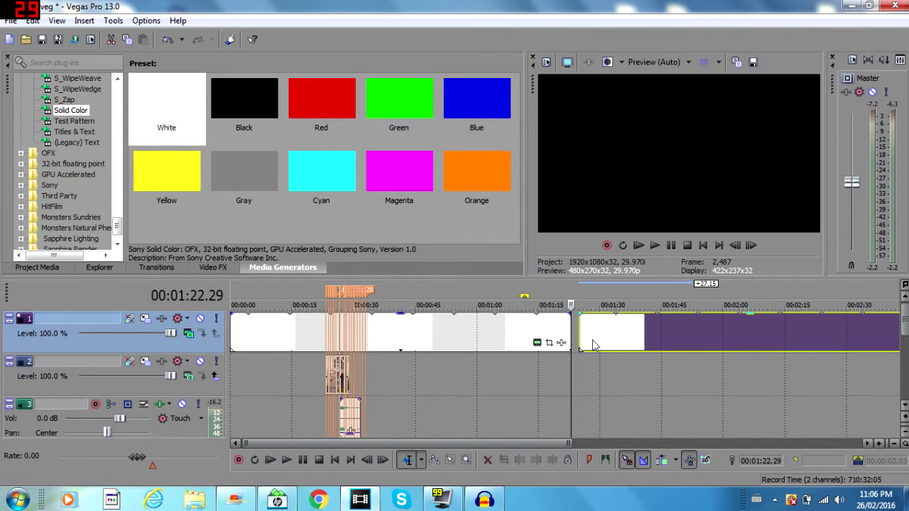
right_click(594, 346)
click(623, 229)
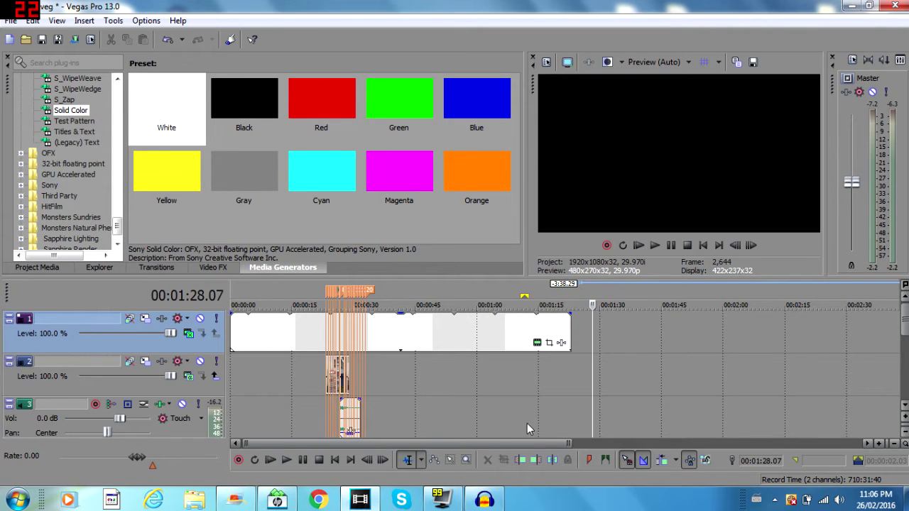
Extend the end of the remaining white solid color event by about 1 minute 55 seconds.
drag(561, 336, 538, 395)
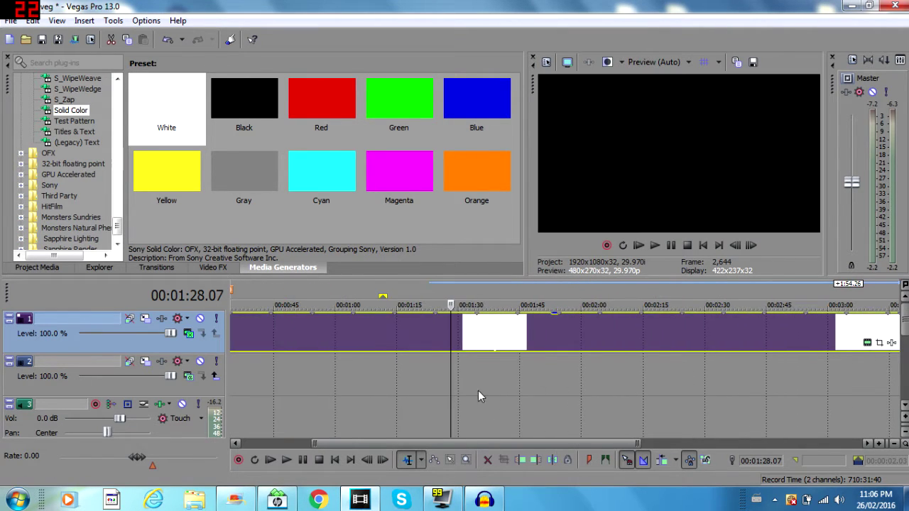
drag(316, 443, 256, 443)
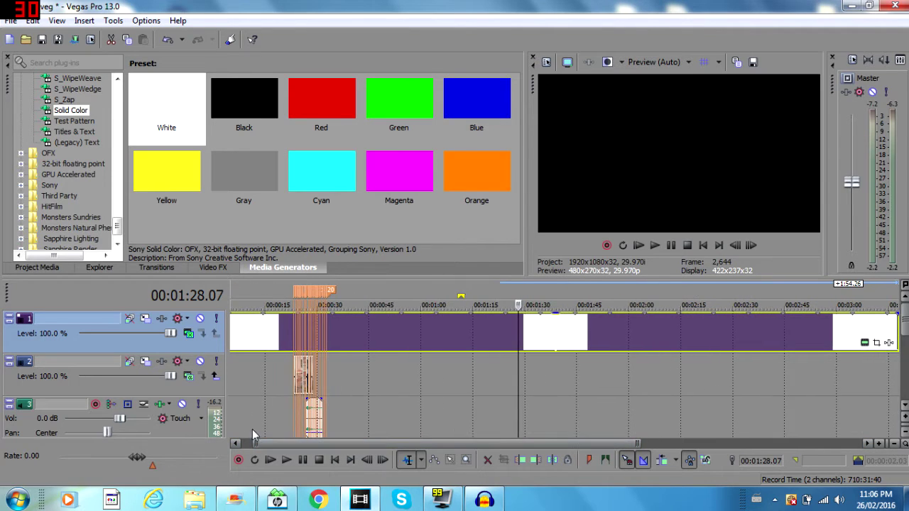
Apply the "clip" Pan/Crop preset at the start of the white solid color event, giving it a height of 907.6.
click(309, 334)
scroll(307, 328, up, 6)
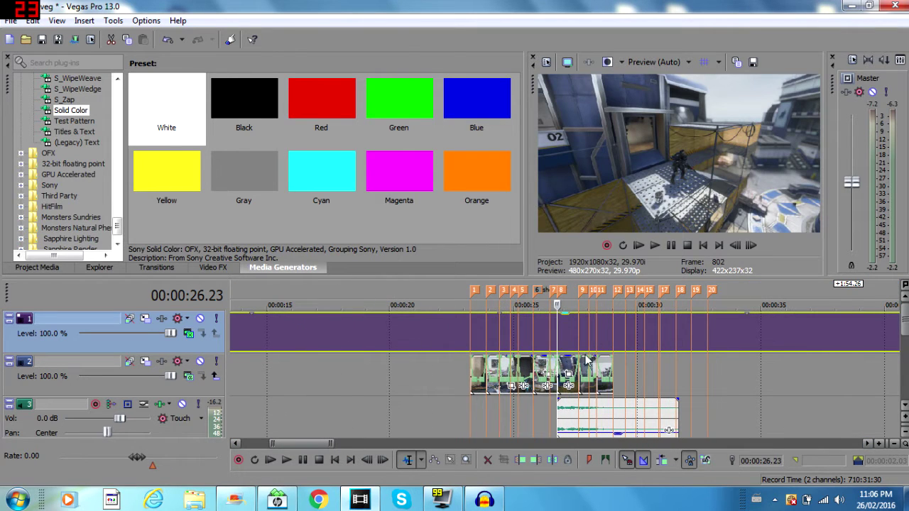
right_click(468, 345)
click(528, 145)
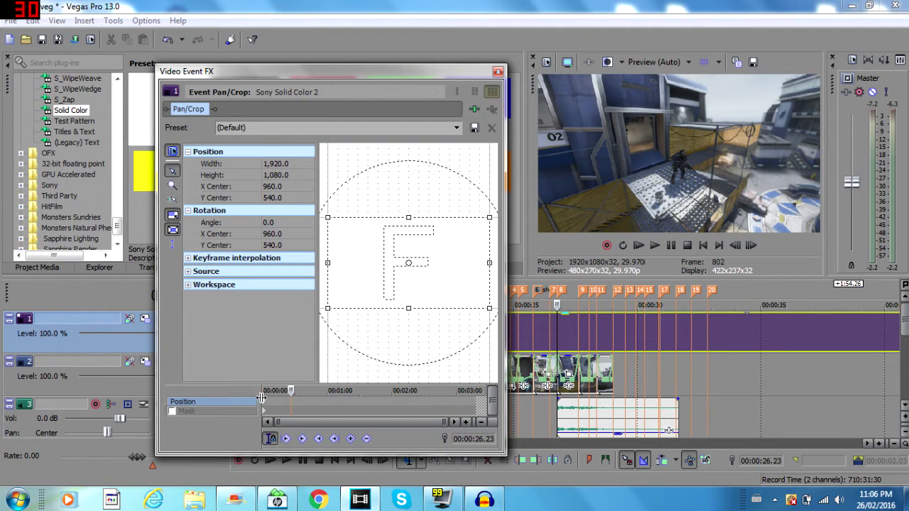
click(268, 405)
click(456, 128)
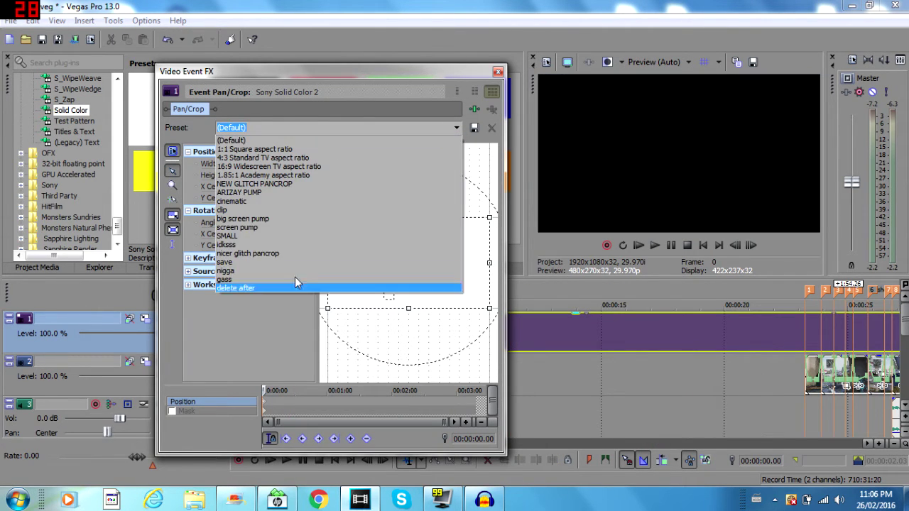
click(402, 76)
click(456, 128)
click(261, 210)
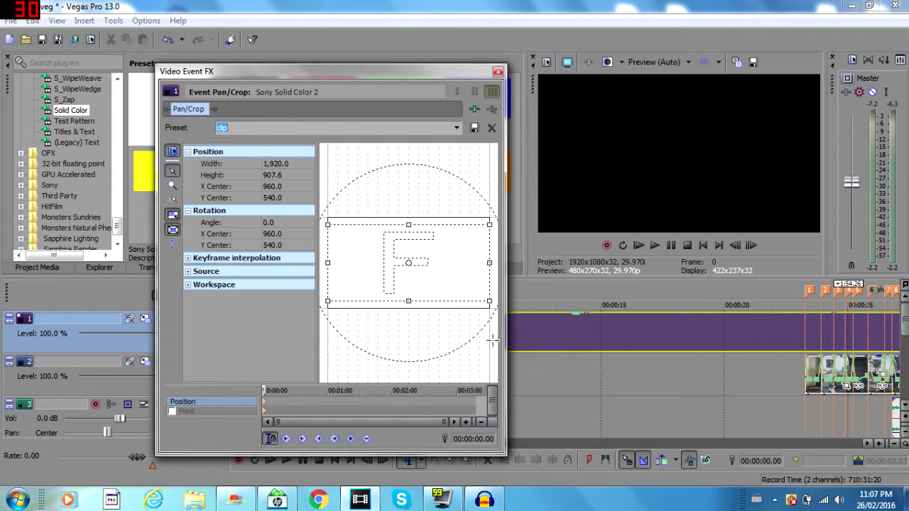
click(499, 71)
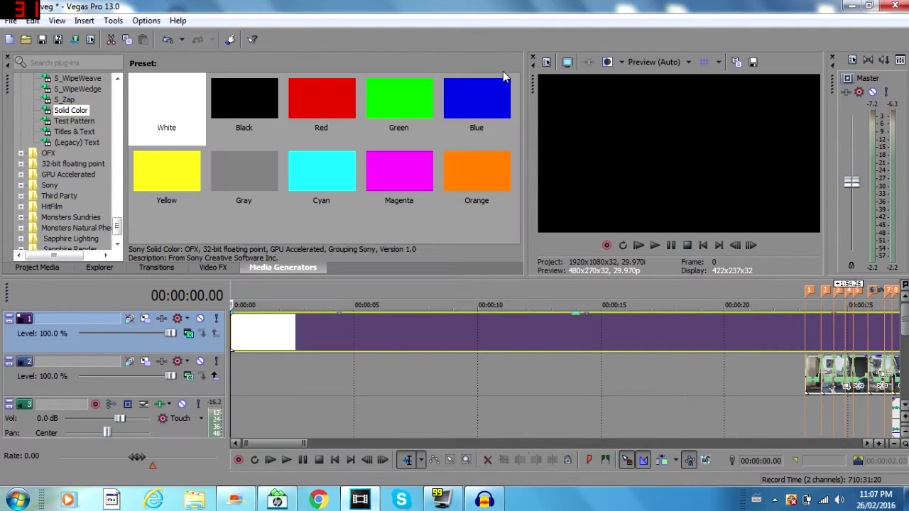
Inspect the cinematic black bars in the preview at several points along the gameplay clips.
scroll(388, 418, down, 3)
click(477, 347)
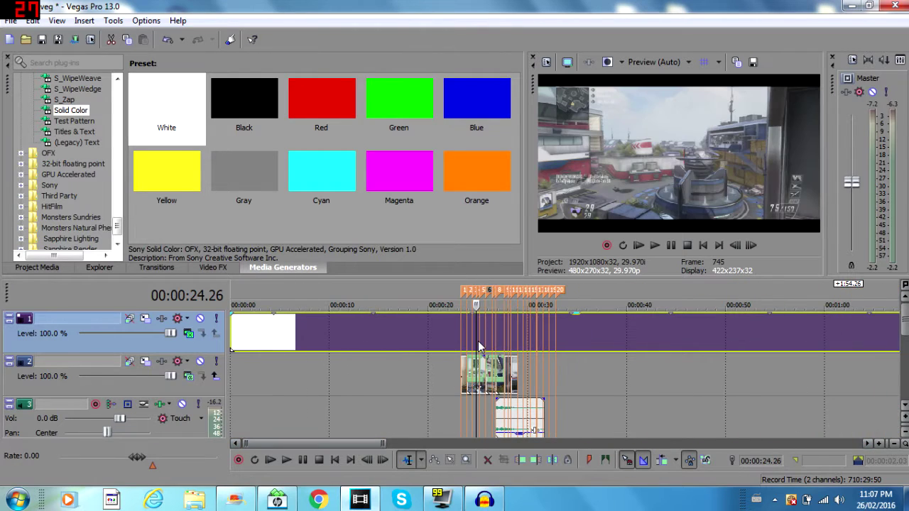
click(488, 327)
scroll(488, 327, up, 5)
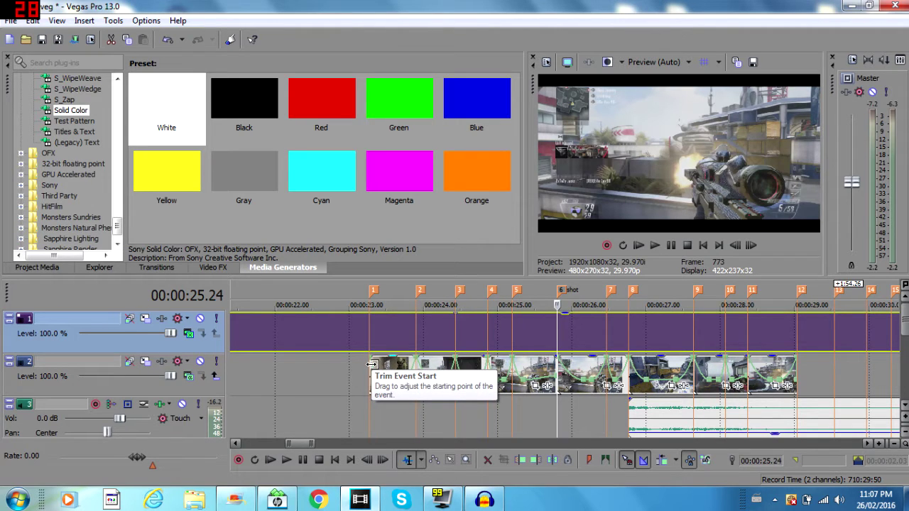
click(378, 343)
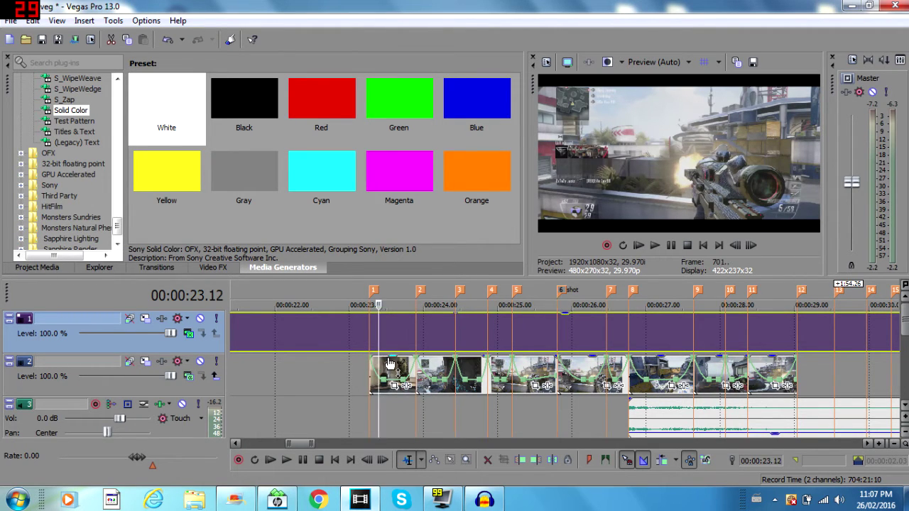
Open the Pan/Crop settings of the first gameplay clip and place the playhead on the clip's first frame.
click(389, 364)
scroll(390, 363, up, 4)
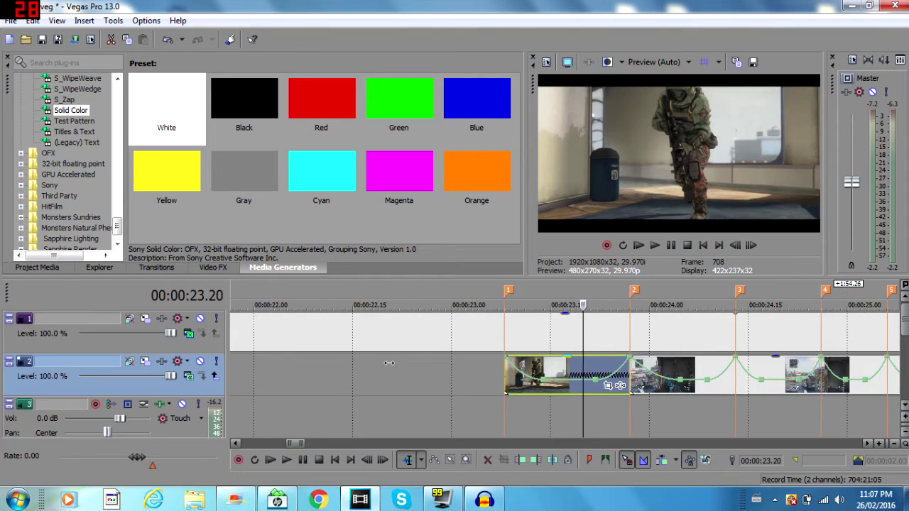
scroll(389, 363, down, 3)
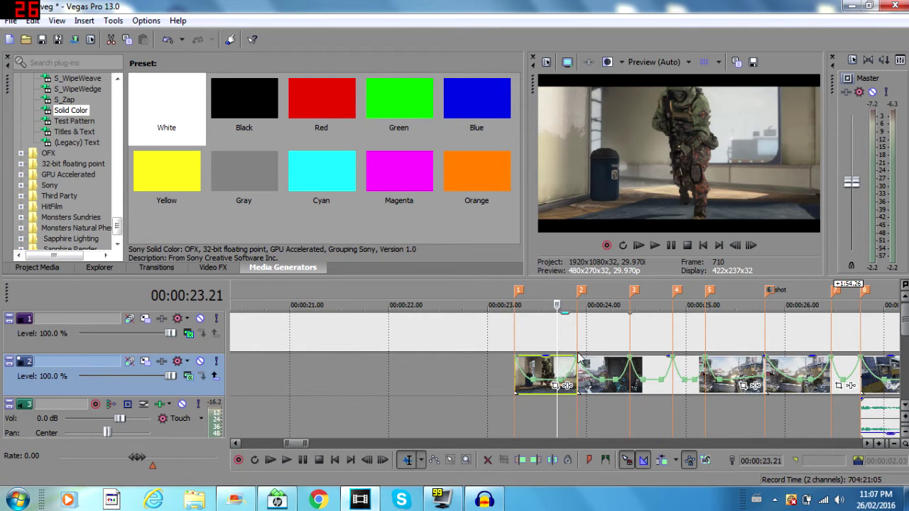
click(521, 376)
click(557, 389)
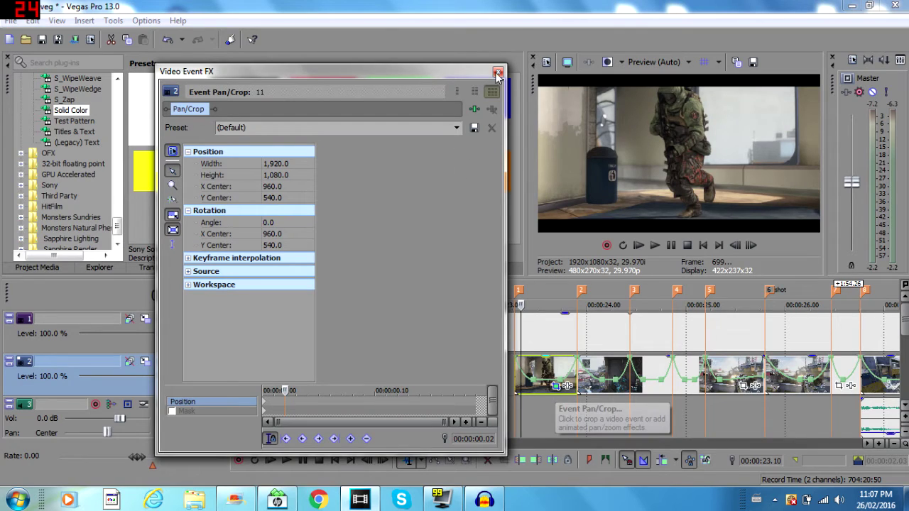
drag(458, 73, 385, 26)
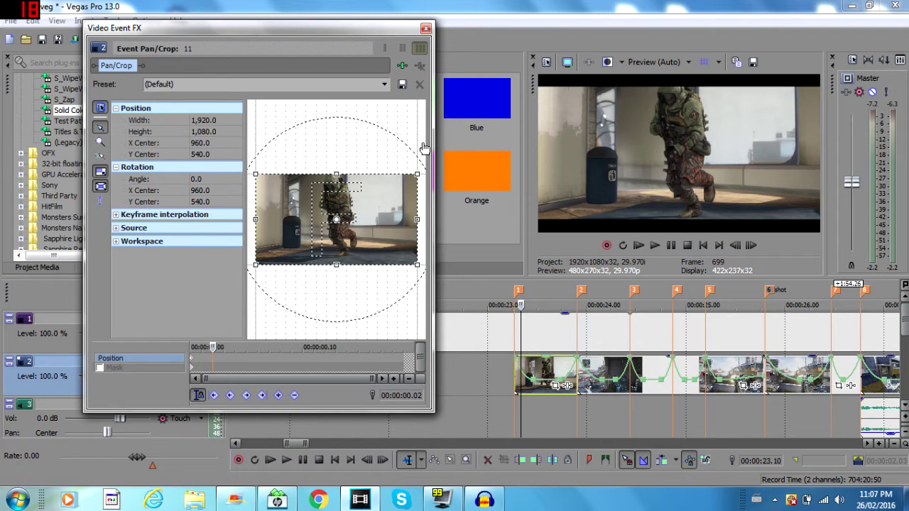
key(Home)
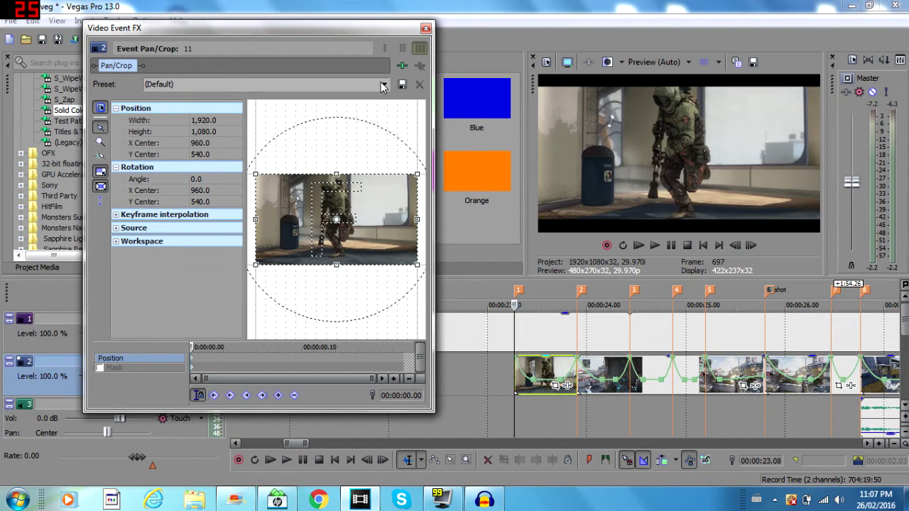
click(581, 382)
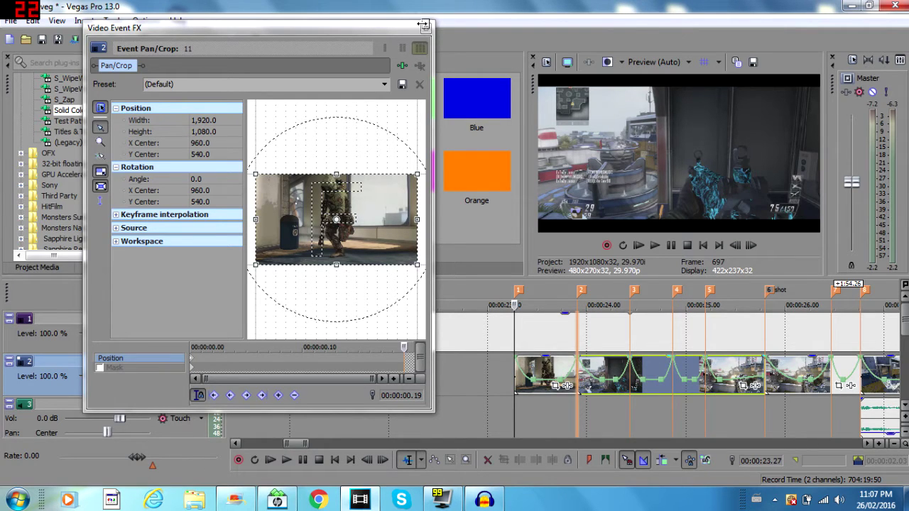
click(748, 370)
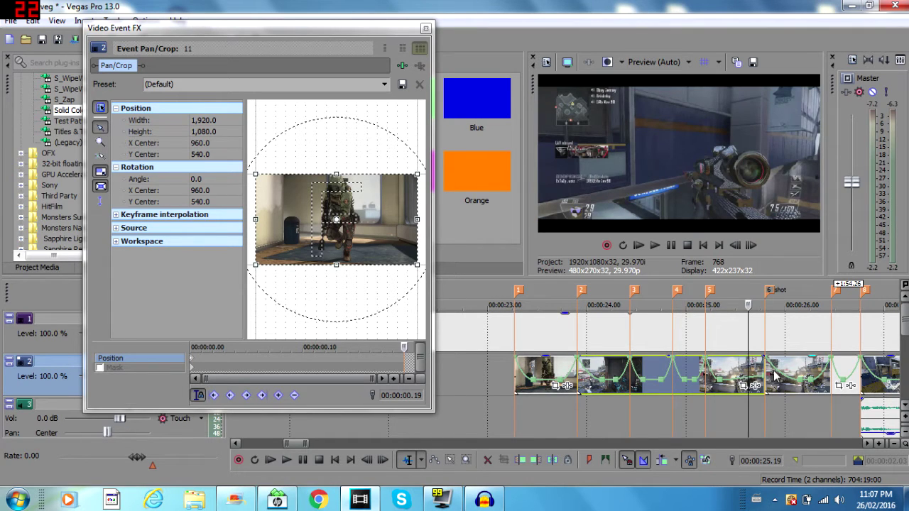
click(782, 376)
click(765, 374)
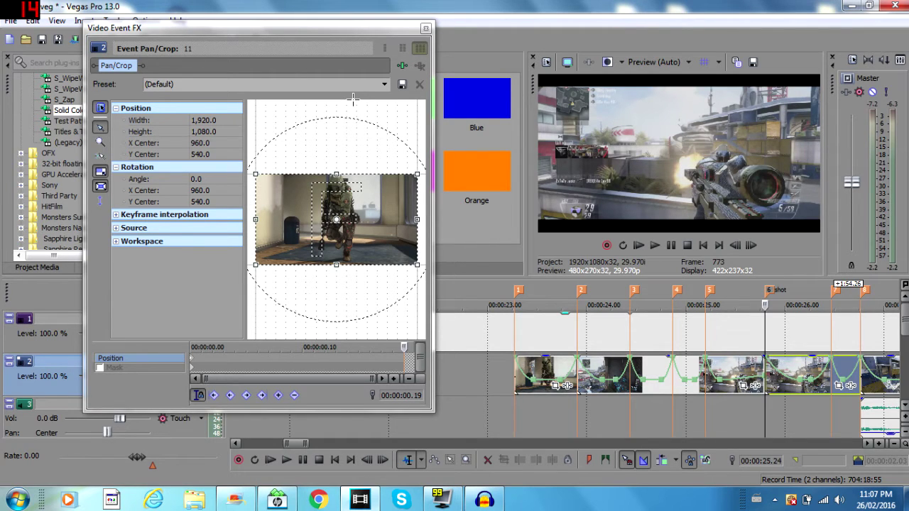
Apply the "screen pump" Pan/Crop preset, 1,691.9 wide by 951.7 high, at the start of the first gameplay clip.
click(192, 346)
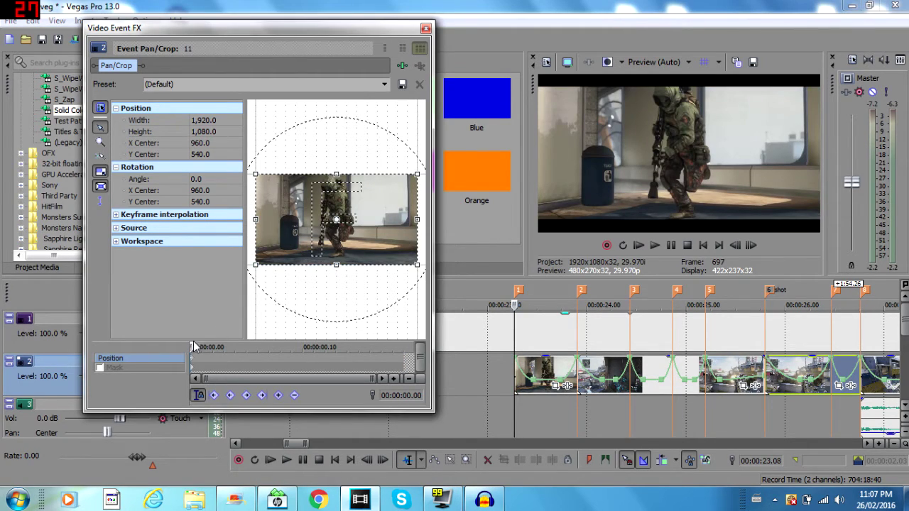
click(383, 84)
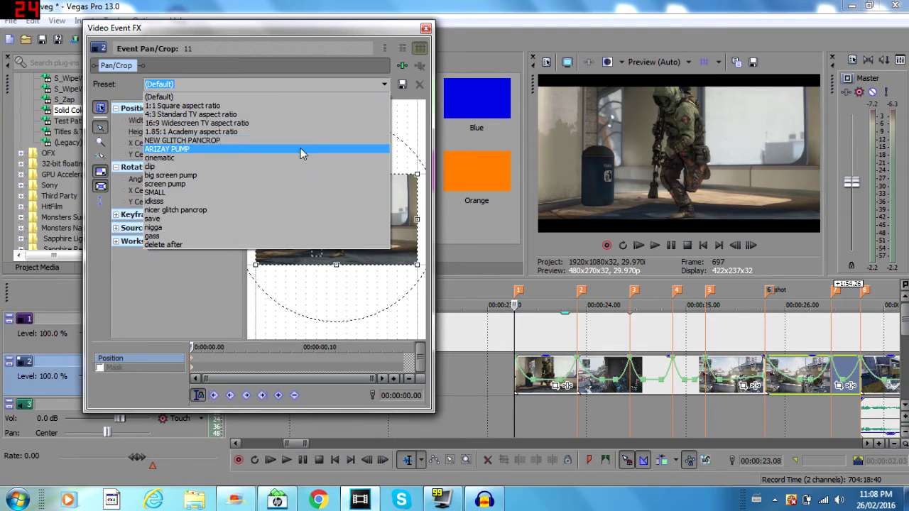
click(216, 185)
double_click(316, 201)
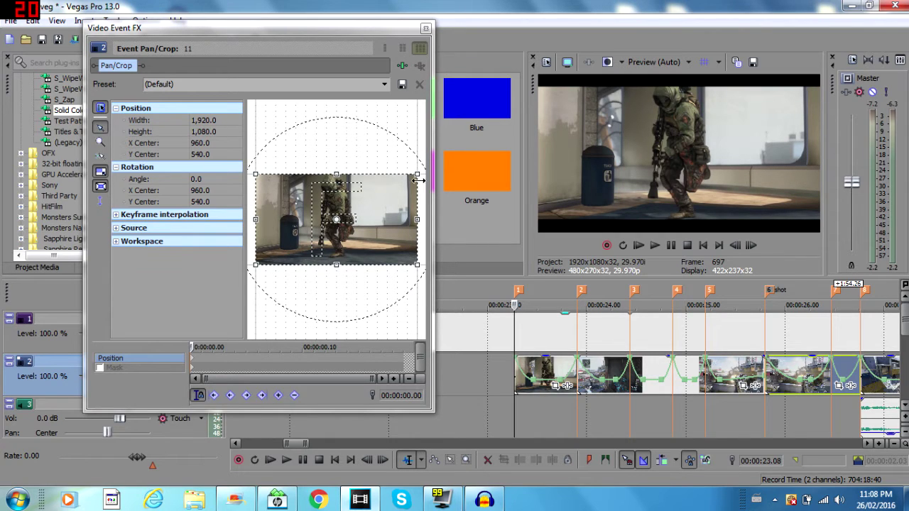
key(ctrl+z)
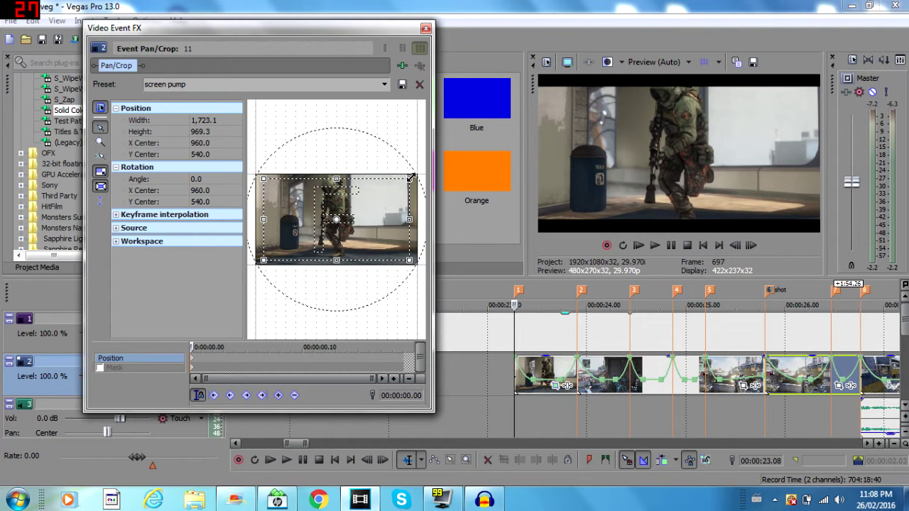
double_click(411, 177)
click(384, 84)
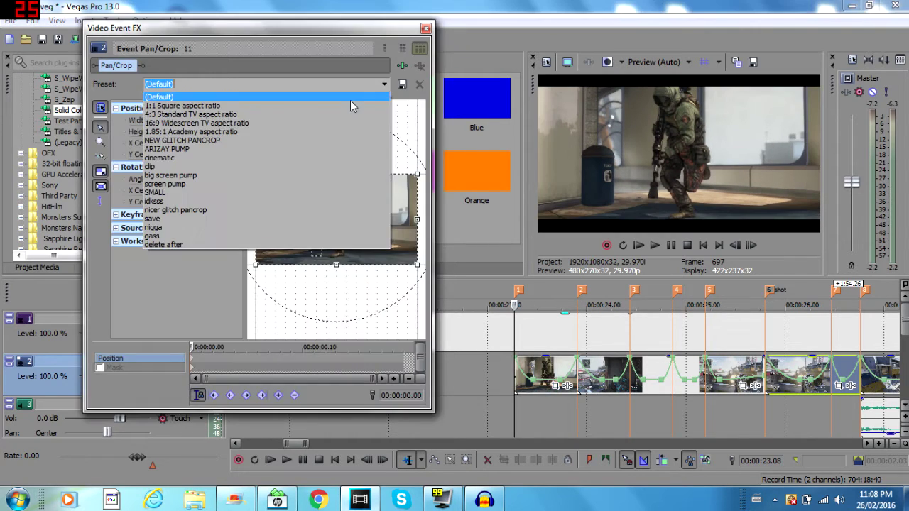
click(193, 184)
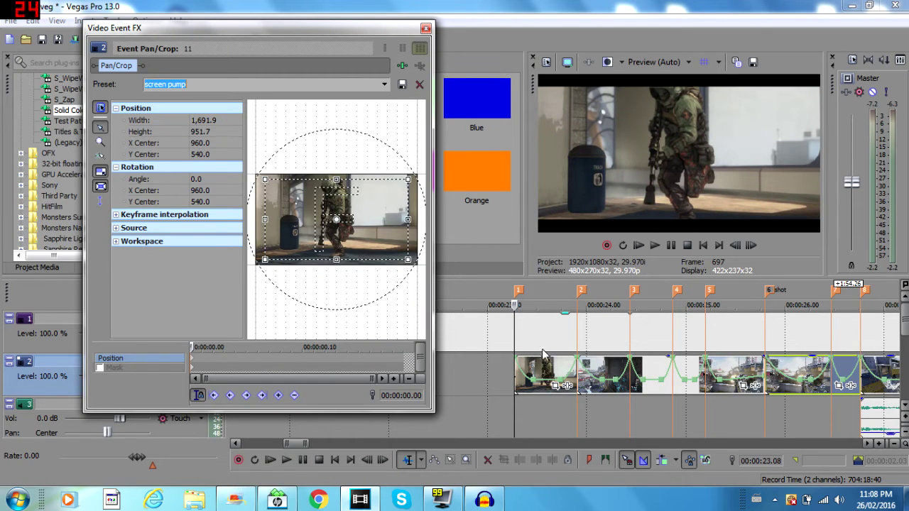
Apply the "(Default)" Pan/Crop preset at the end of the first gameplay clip, at clip time 00:00:00.19.
click(517, 376)
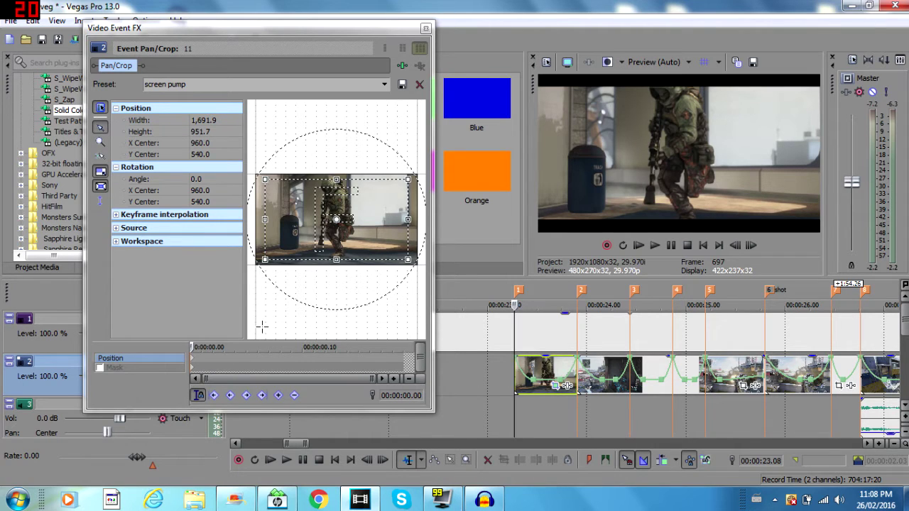
click(205, 364)
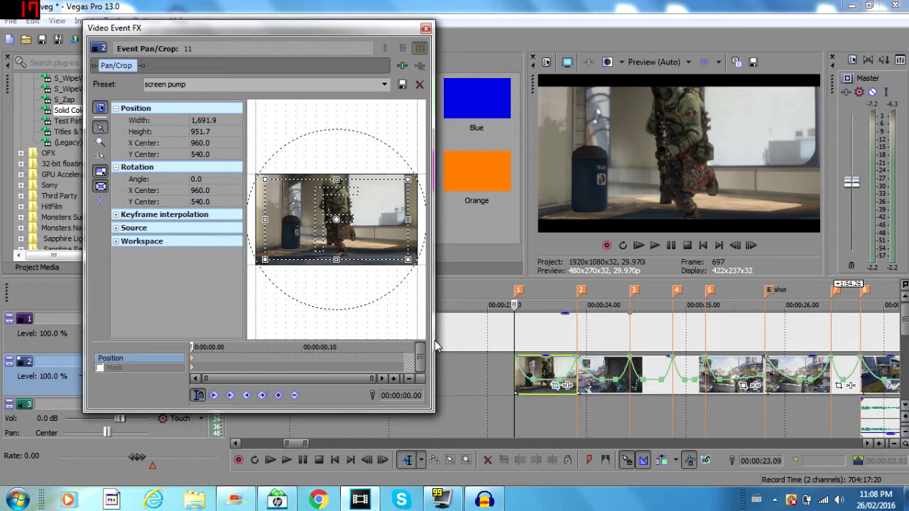
key(space)
click(383, 85)
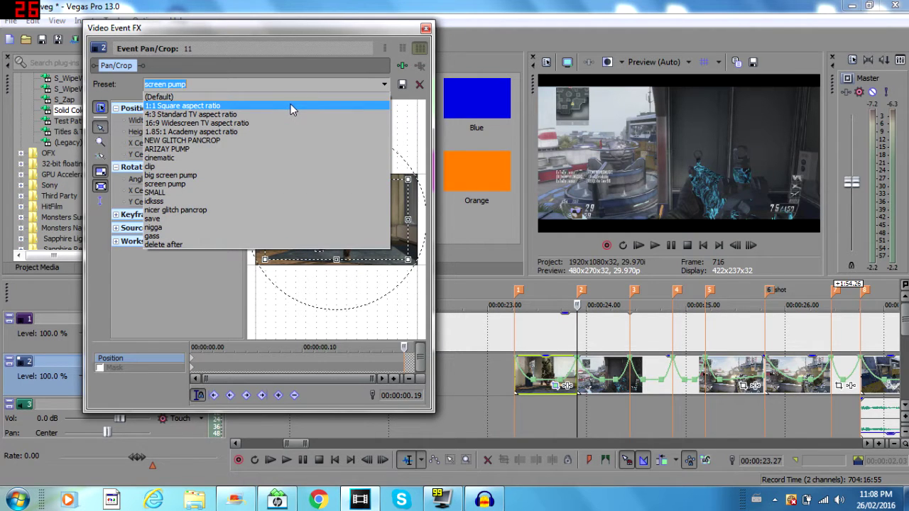
click(299, 98)
click(556, 368)
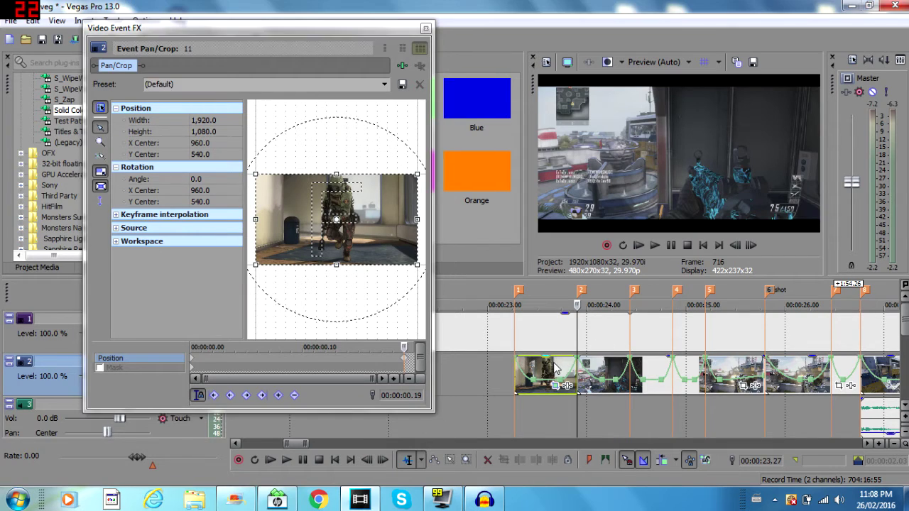
click(618, 368)
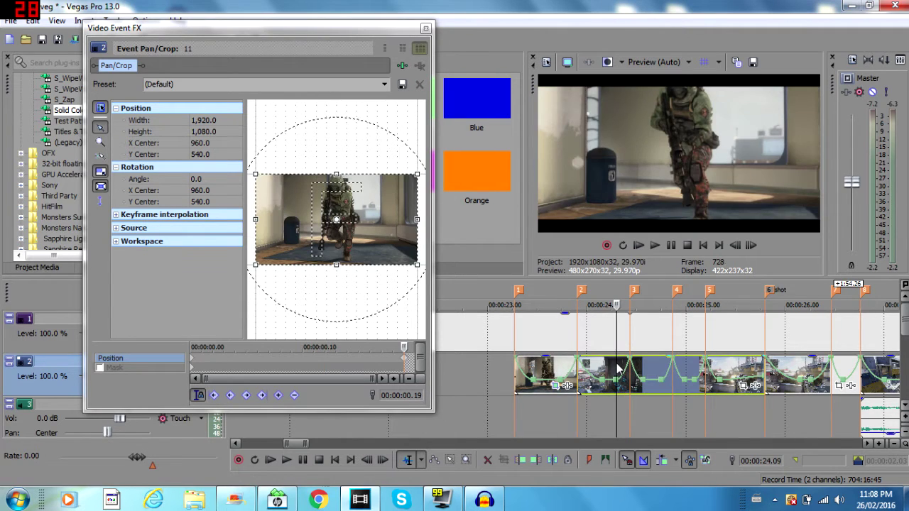
click(630, 384)
click(673, 330)
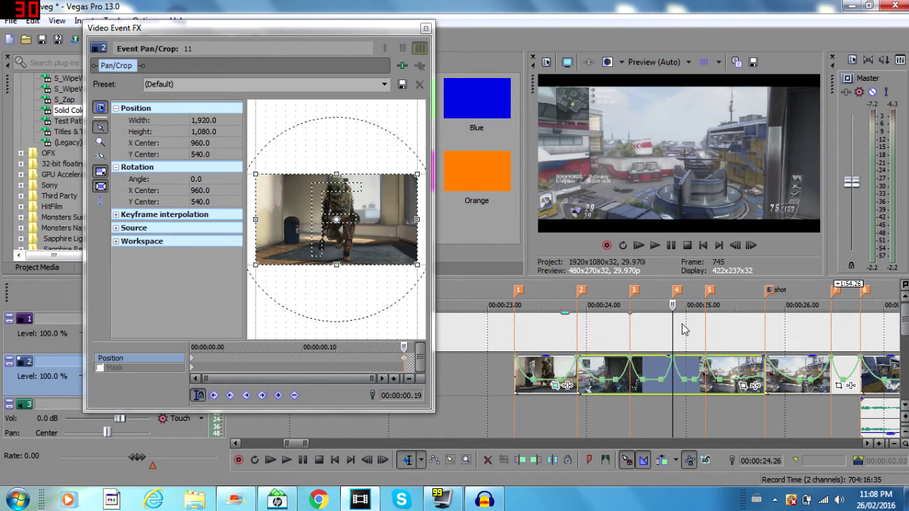
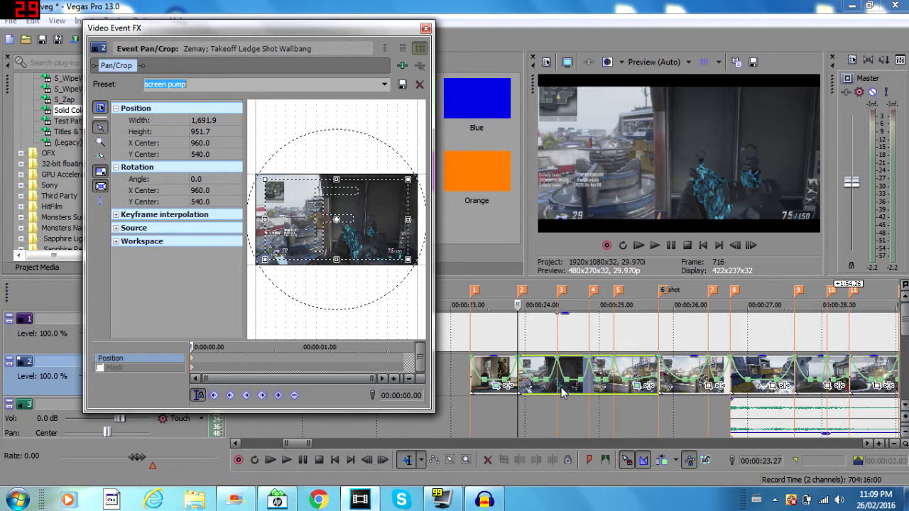
Apply the "screen pump" Pan/Crop preset at the start of the second gameplay clip, at marker 2.
click(596, 414)
scroll(596, 414, up, 2)
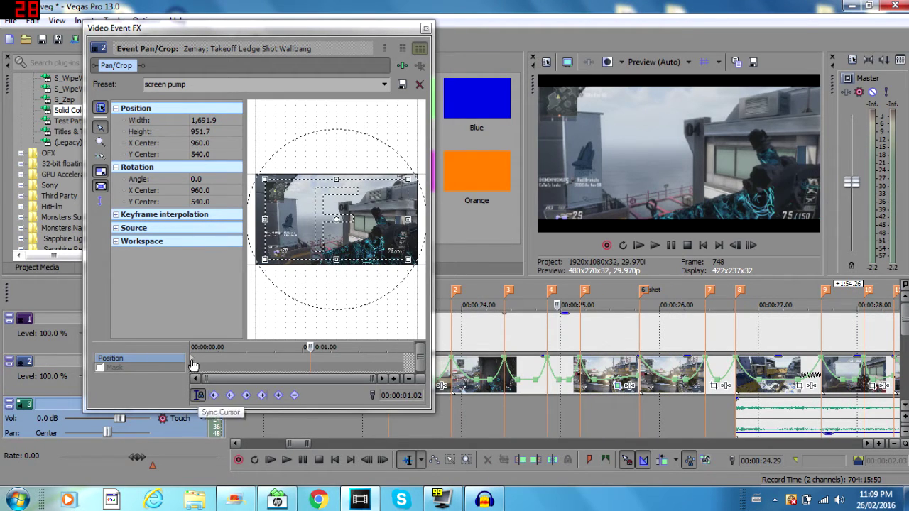
drag(310, 346, 359, 348)
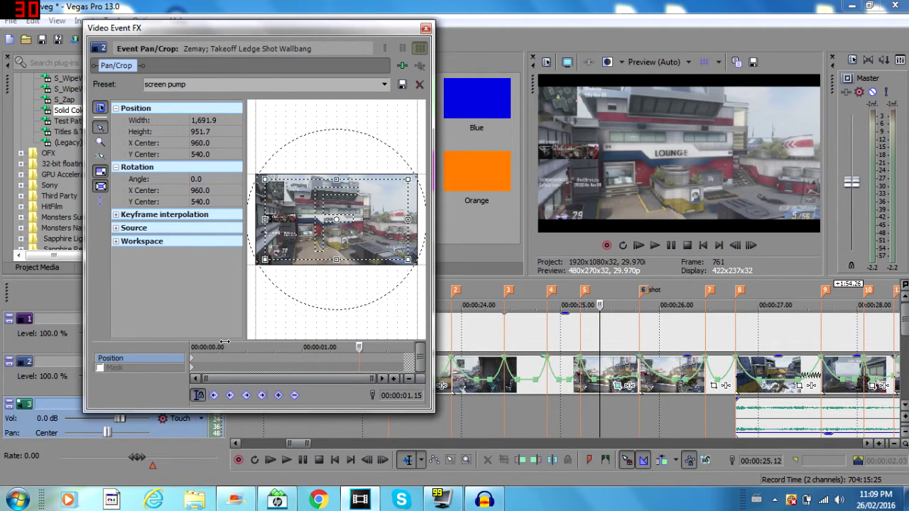
drag(225, 346, 182, 364)
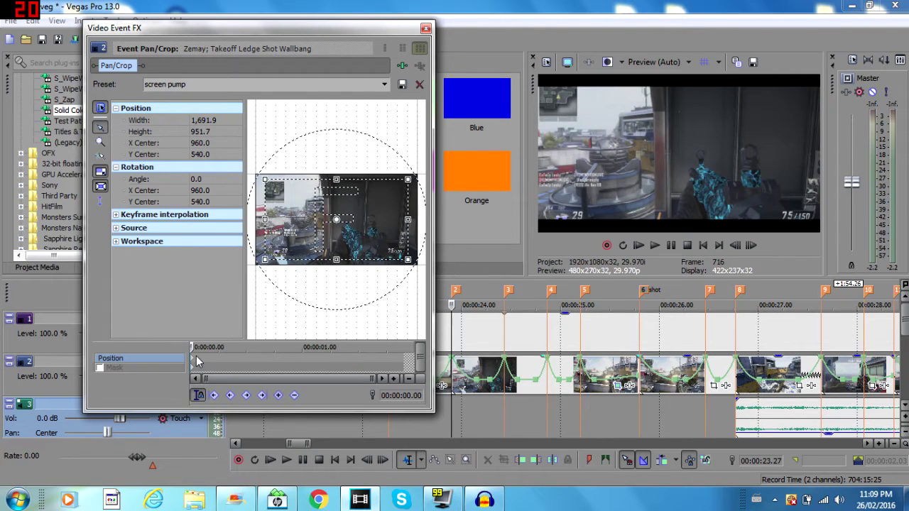
click(467, 377)
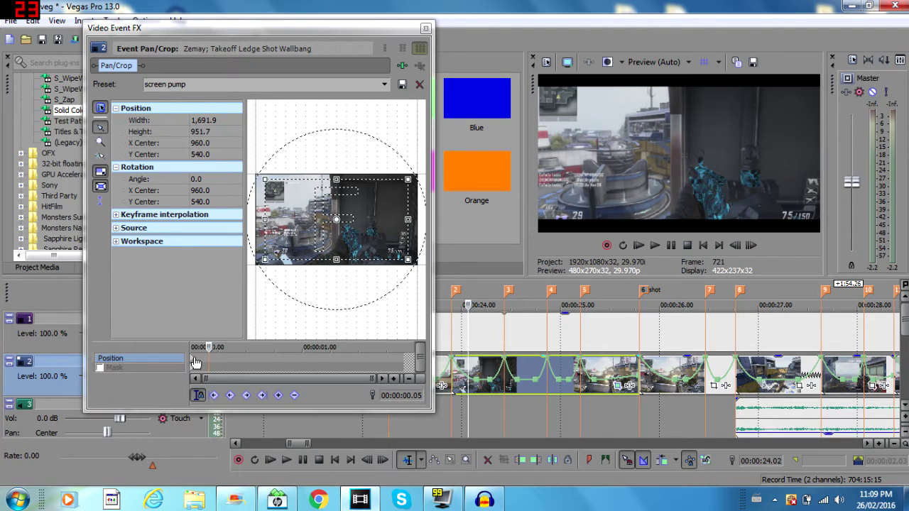
click(189, 363)
click(384, 85)
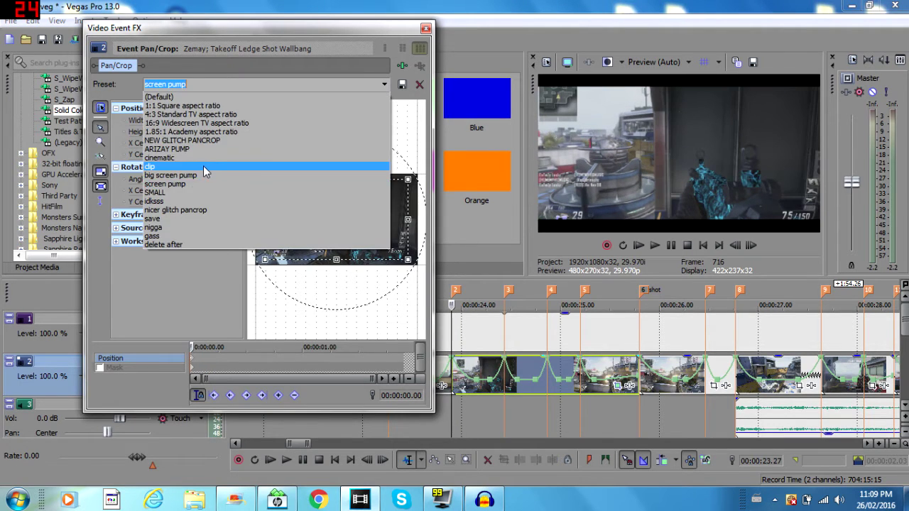
click(190, 184)
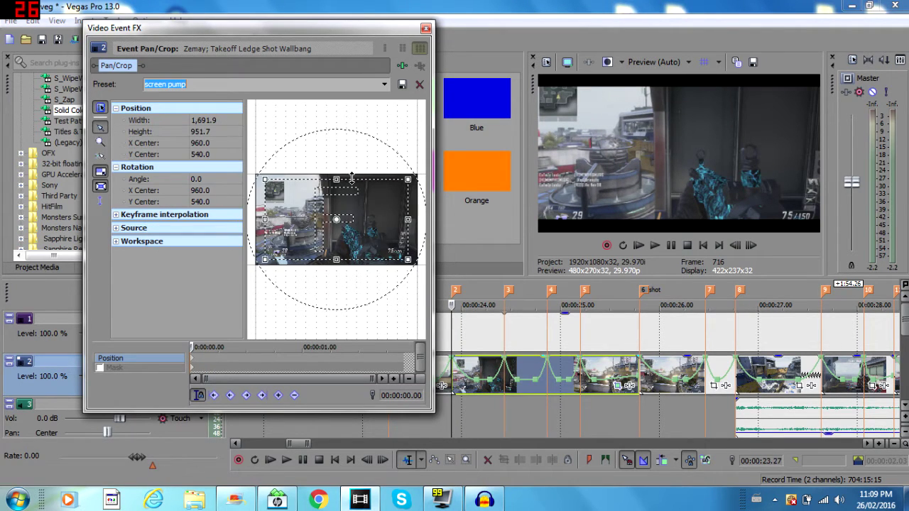
Add a position keyframe with the "screen pump" crop at marker 3, clip time 00:00:00.16, in the second gameplay clip.
click(503, 390)
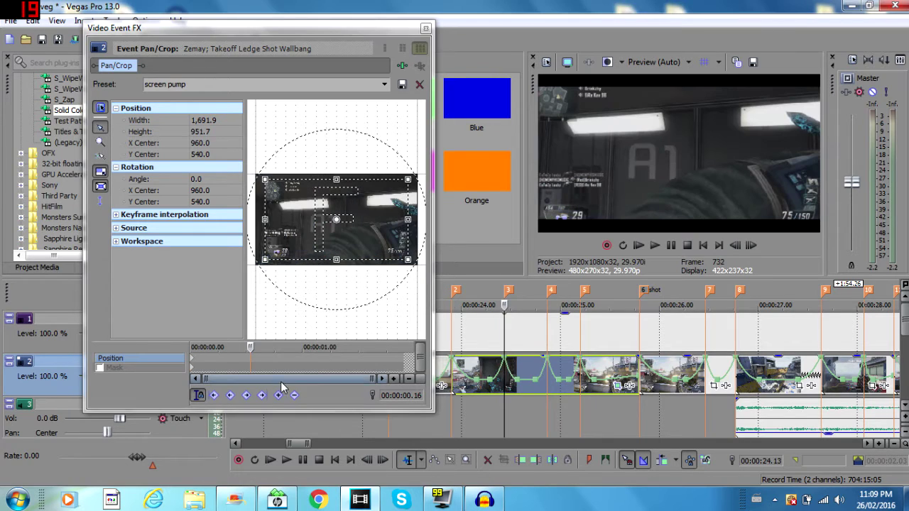
click(249, 368)
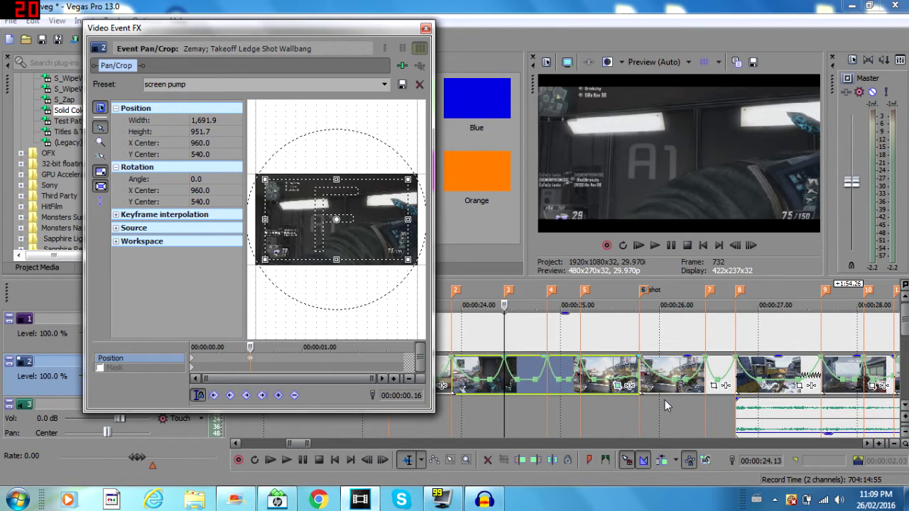
click(250, 363)
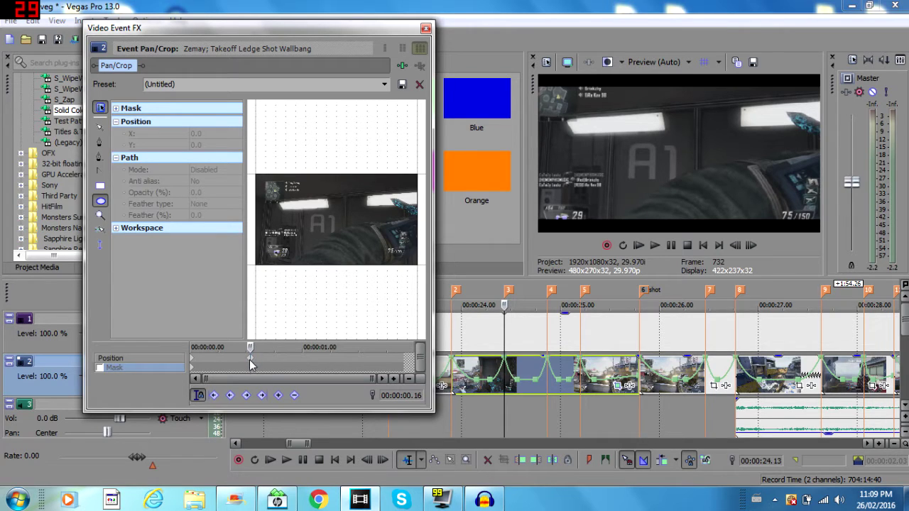
click(251, 357)
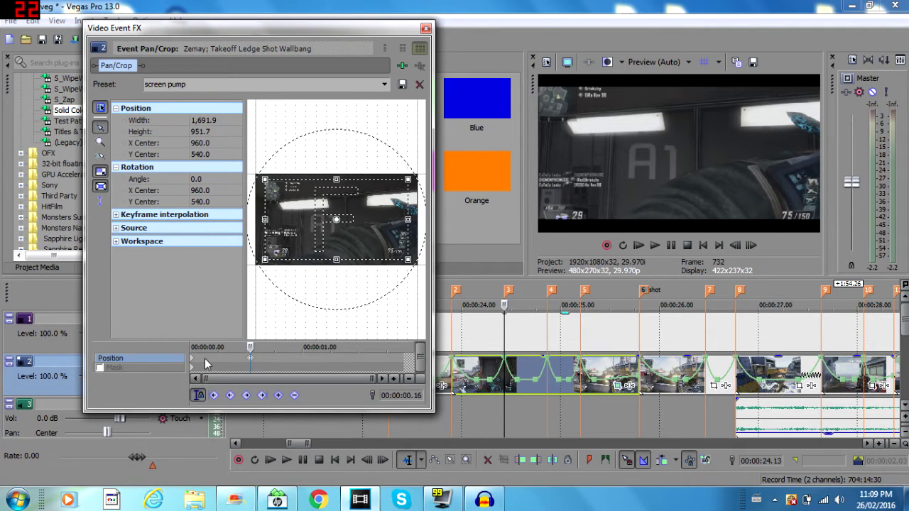
Apply the "(Default)" Pan/Crop preset two frames before marker 3, at clip time 00:00:00.14, and return to the marker 3 keyframe.
key(Left)
key(Left)
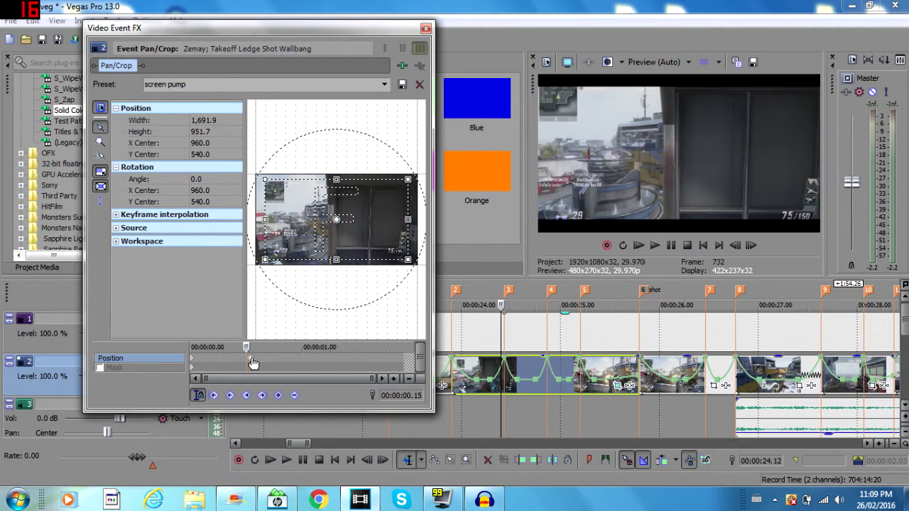
click(385, 84)
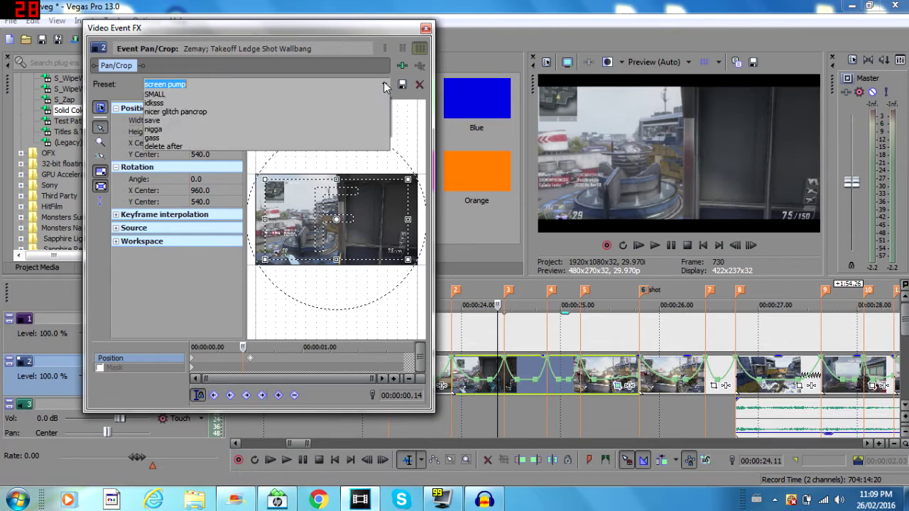
click(364, 99)
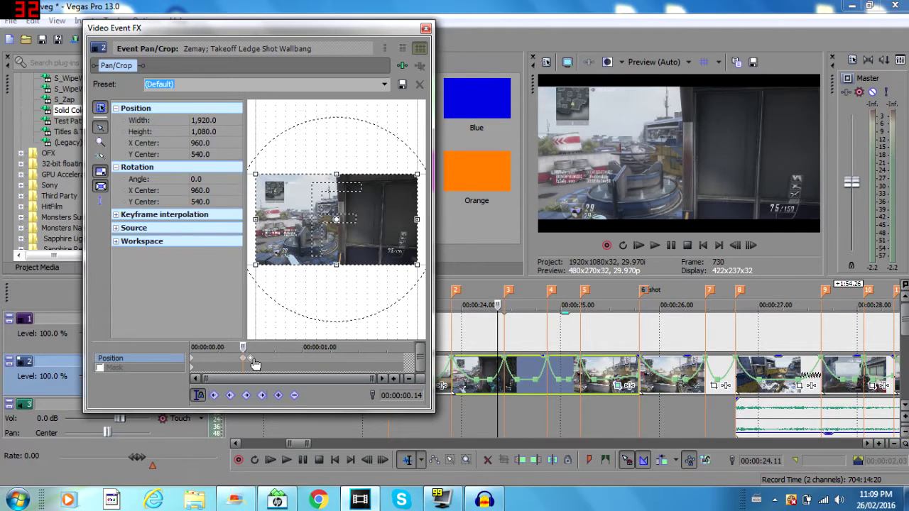
click(506, 385)
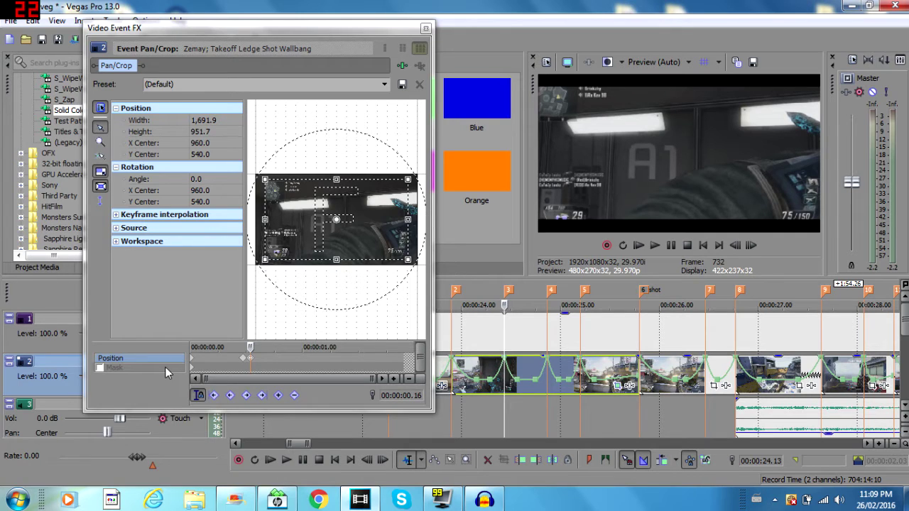
Add a "screen pump" crop keyframe at marker 4, clip time 00:00:00.29, and apply the "(Default)" Pan/Crop preset at 00:00:00.26.
double_click(255, 363)
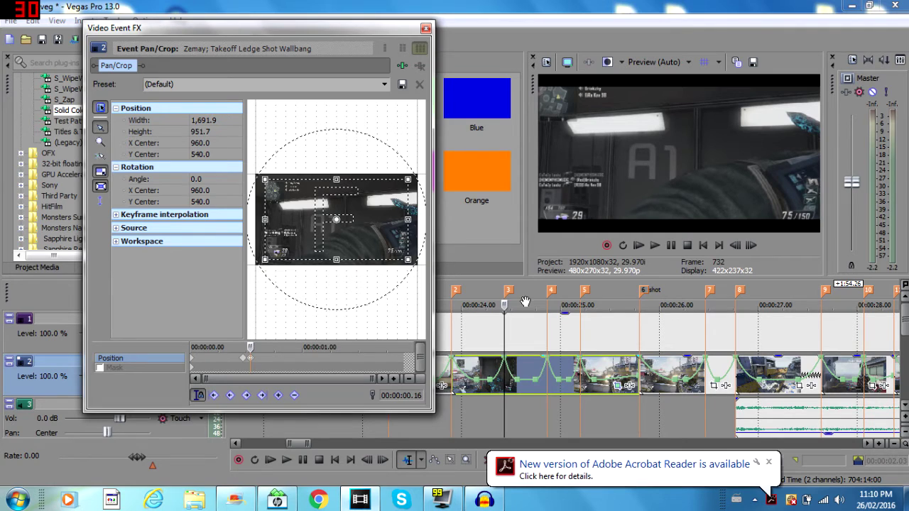
click(549, 382)
click(549, 382)
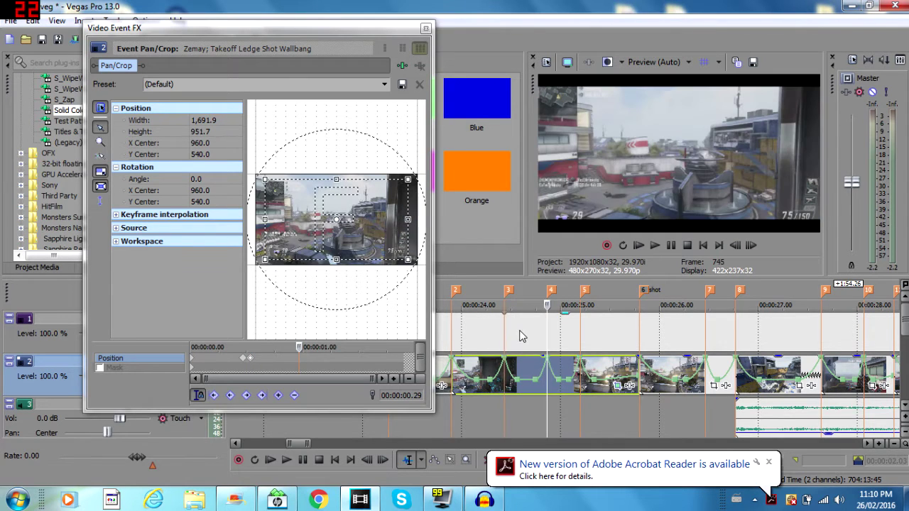
click(278, 396)
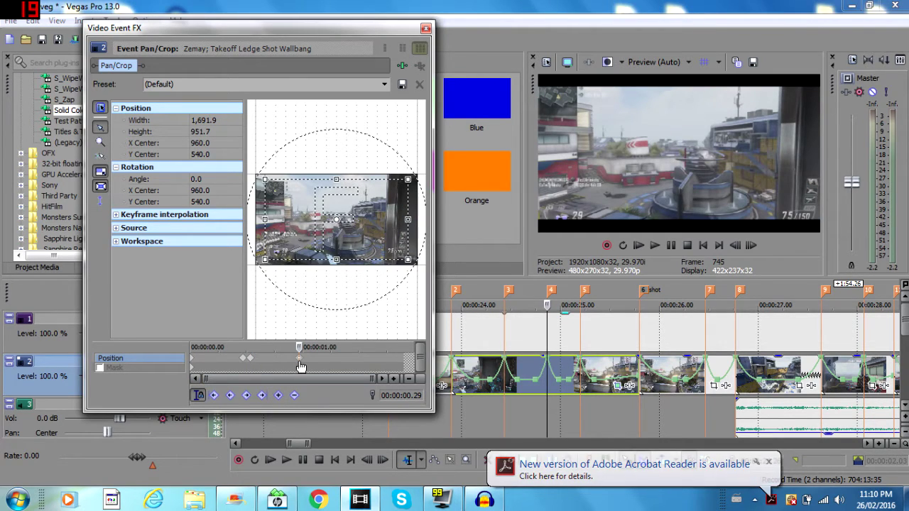
click(287, 363)
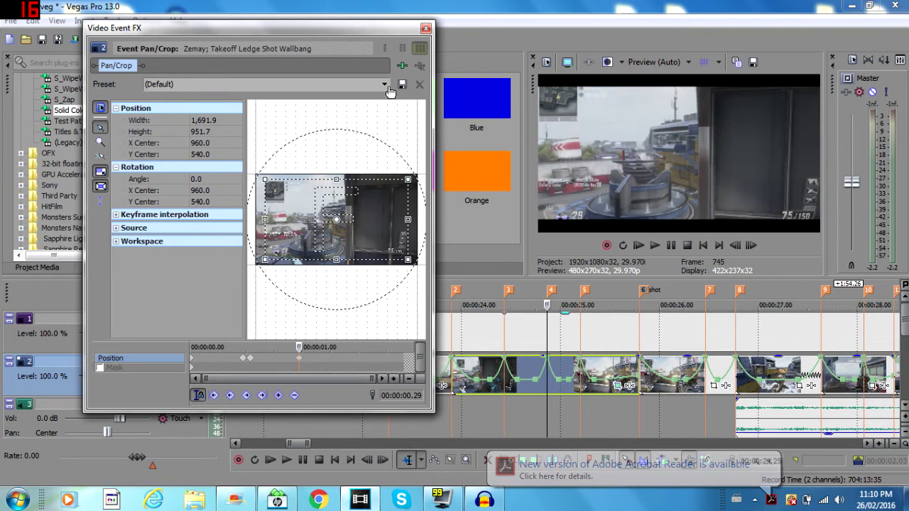
click(384, 84)
click(364, 94)
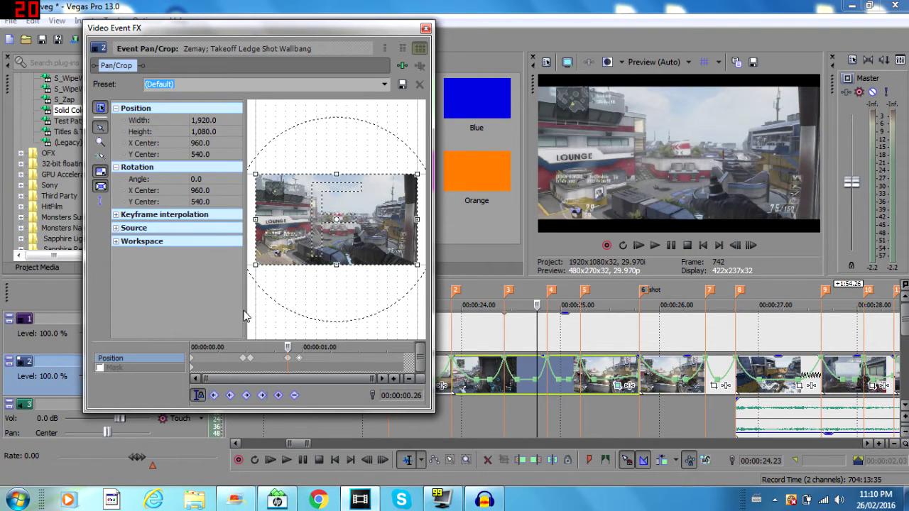
Add a "screen pump" crop keyframe at marker 5, clip time 00:00:01.09, and apply the "(Default)" Pan/Crop preset at 00:00:01.06.
click(547, 375)
click(581, 384)
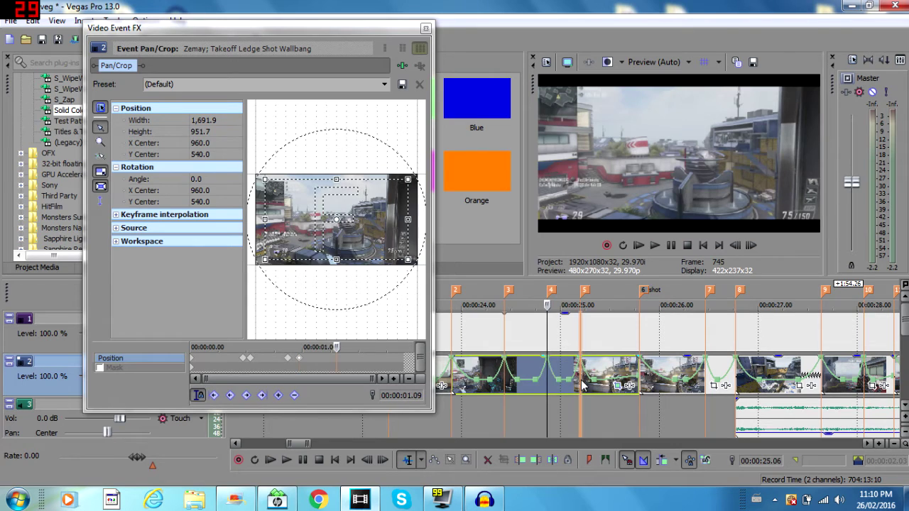
click(279, 396)
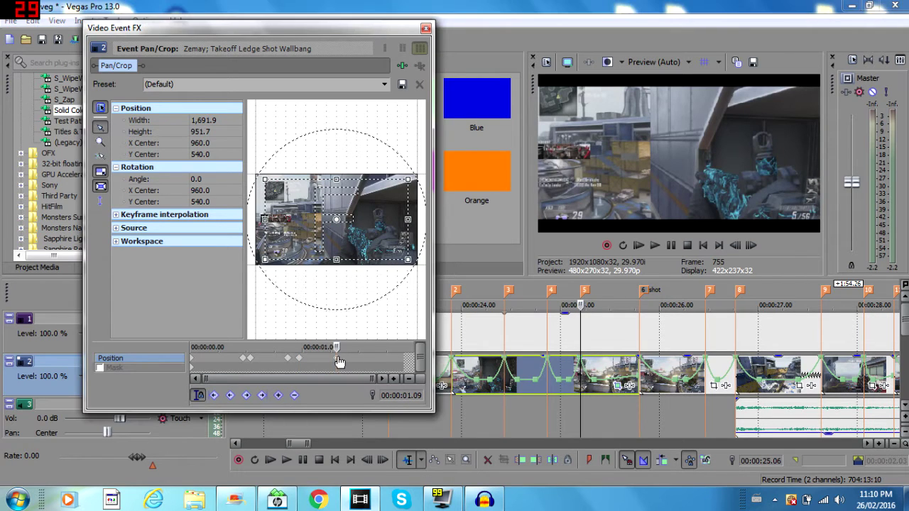
key(Left)
key(Left)
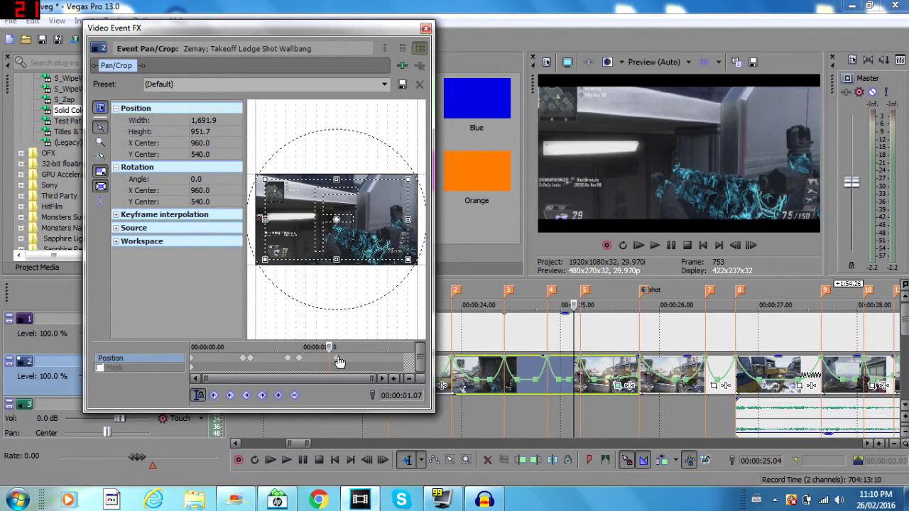
key(Left)
click(384, 84)
click(295, 98)
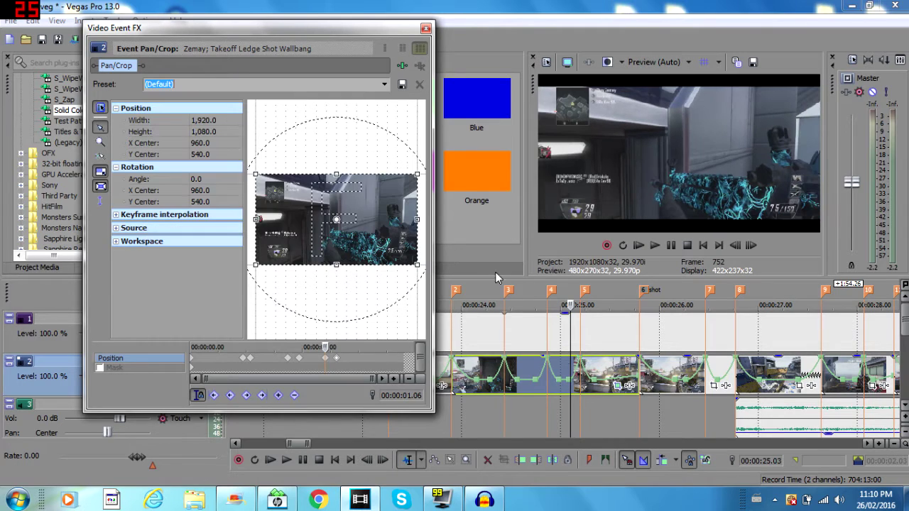
Apply the "(Default)" Pan/Crop preset at marker 6, clip time 00:00:01.27, and close the clip's Pan/Crop window.
click(636, 374)
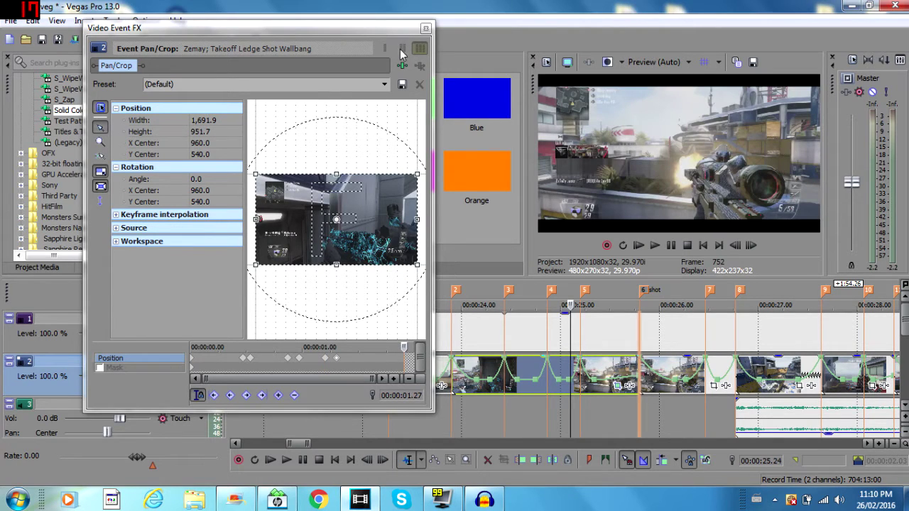
click(384, 84)
click(316, 98)
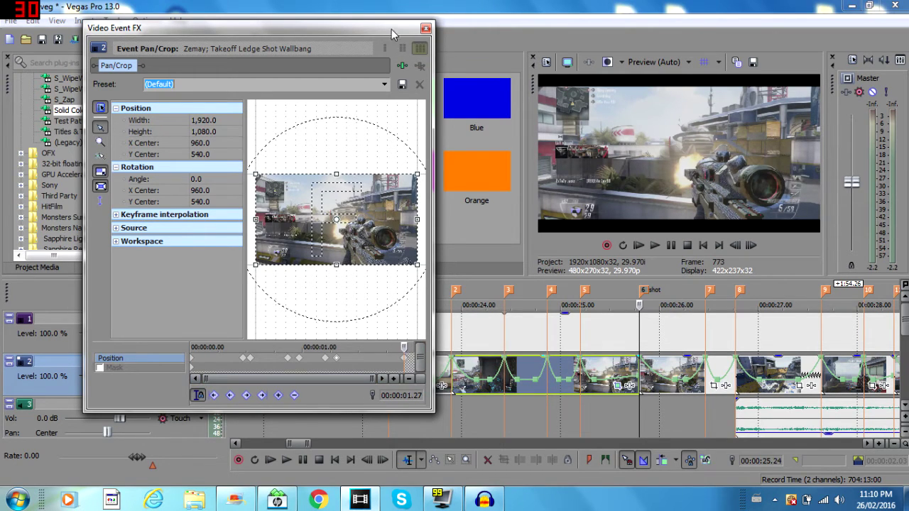
click(427, 29)
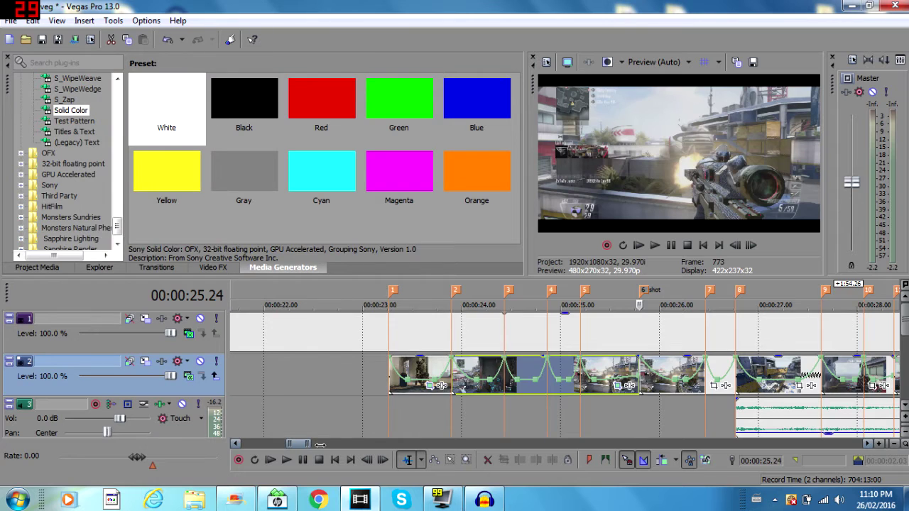
Play back the timeline range from 00:00:23.01 to 00:00:26.08 to review the screen pumps in the first two clips.
scroll(328, 378, down, 2)
drag(328, 379, 553, 369)
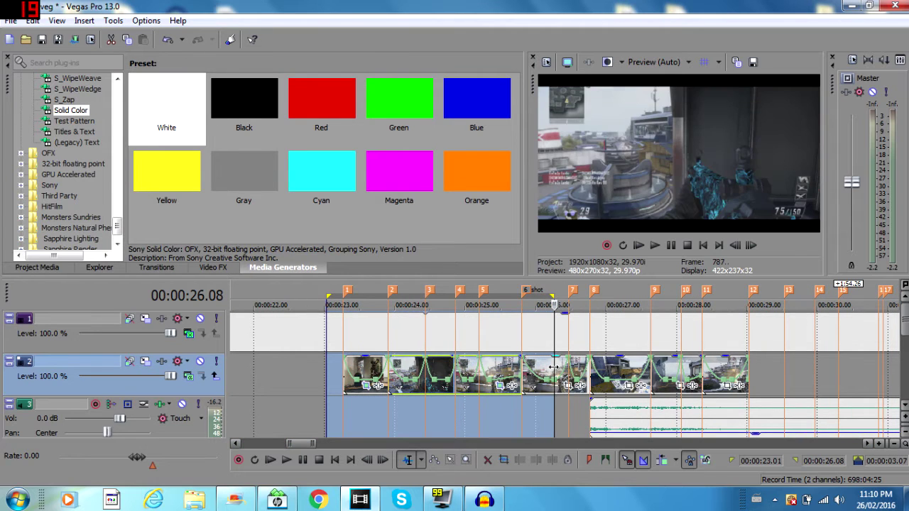
key(space)
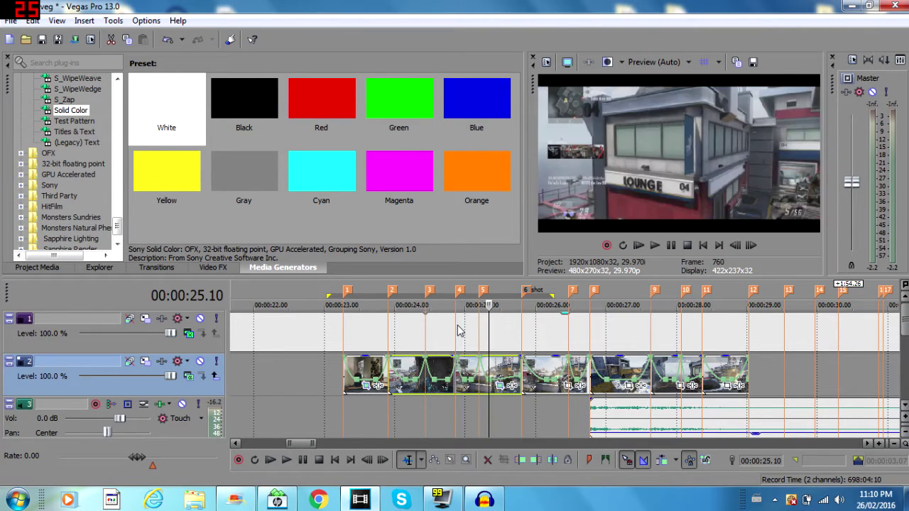
key(space)
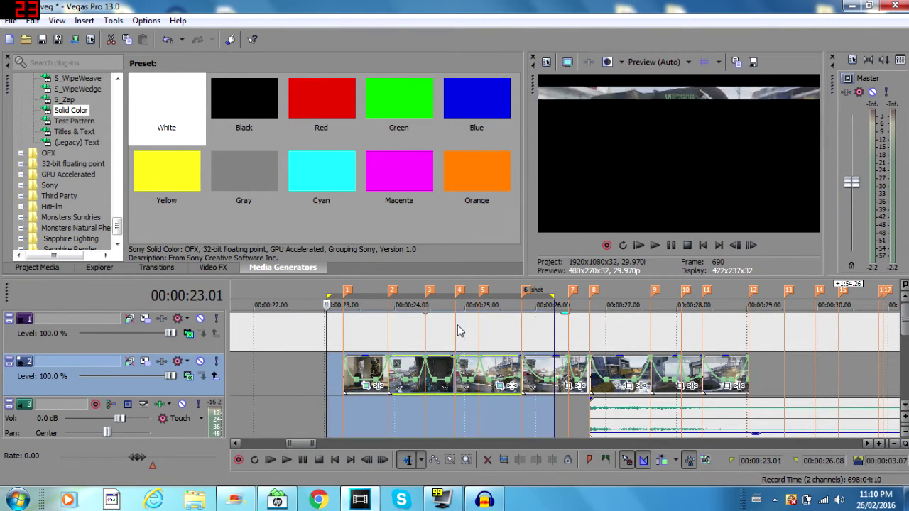
key(space)
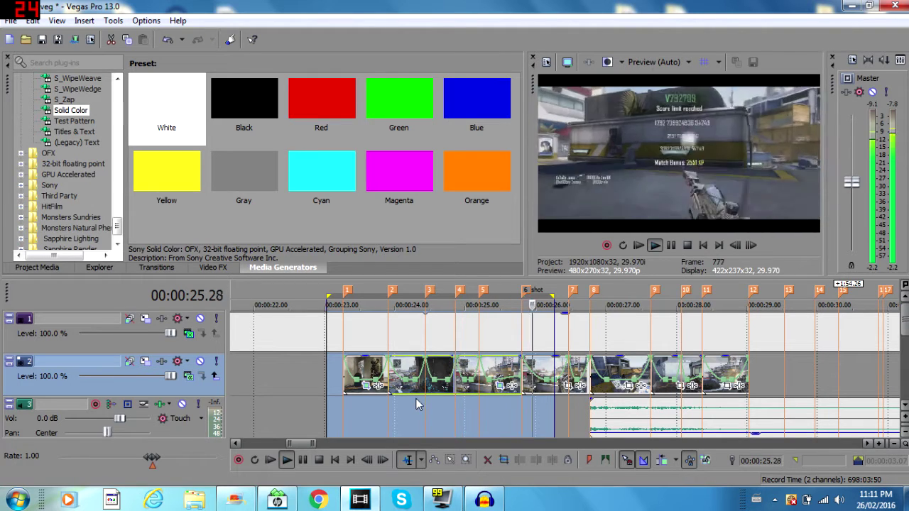
key(space)
key(space)
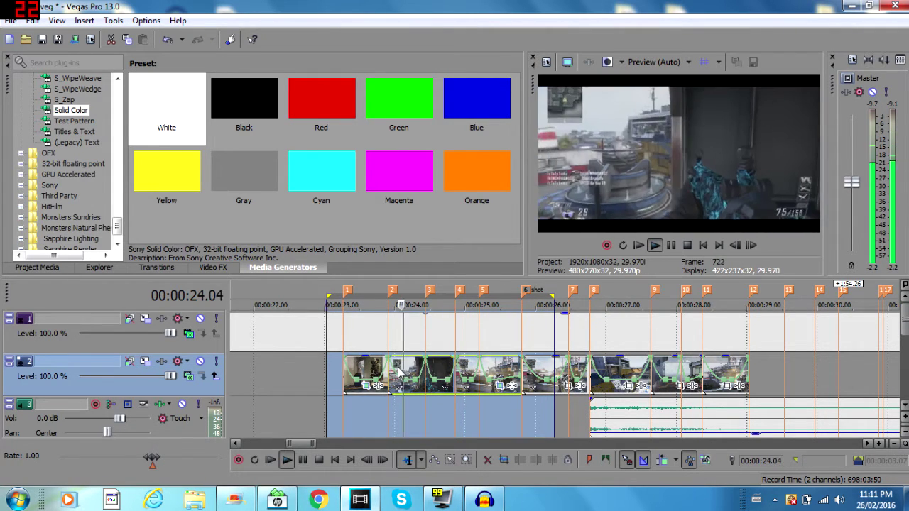
key(space)
Open Pan/Crop for the second gameplay clip and select its first position keyframe at 00:00:00.00.
click(401, 370)
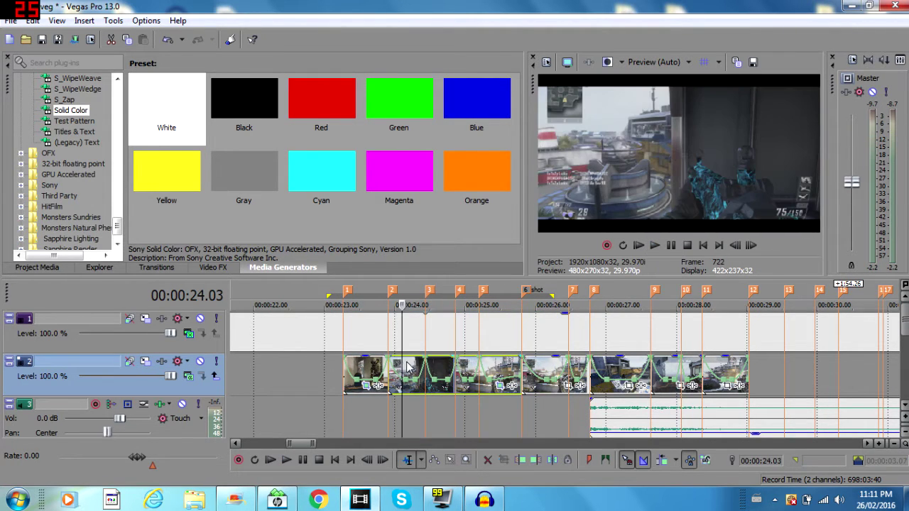
click(501, 388)
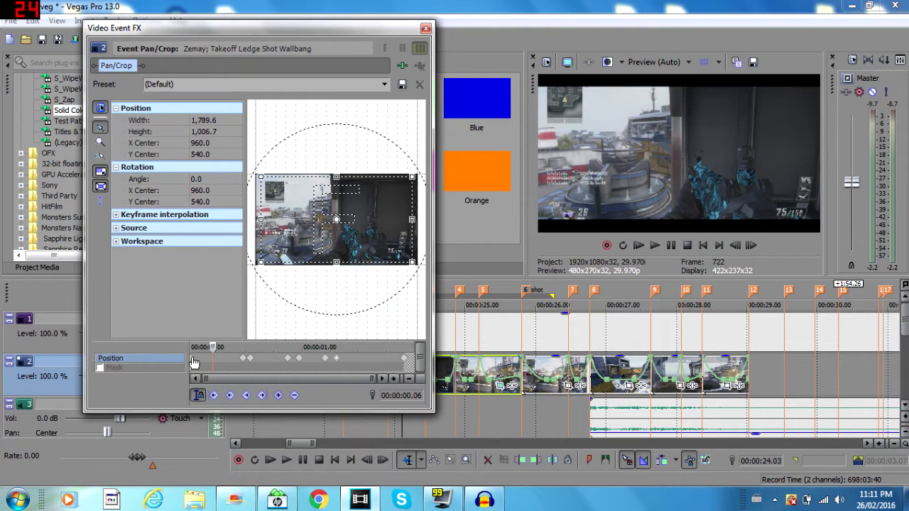
click(194, 363)
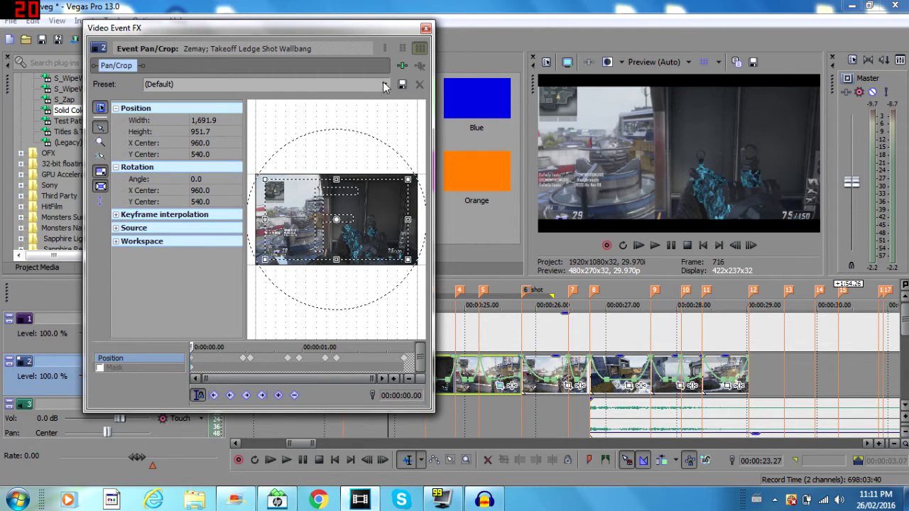
click(383, 83)
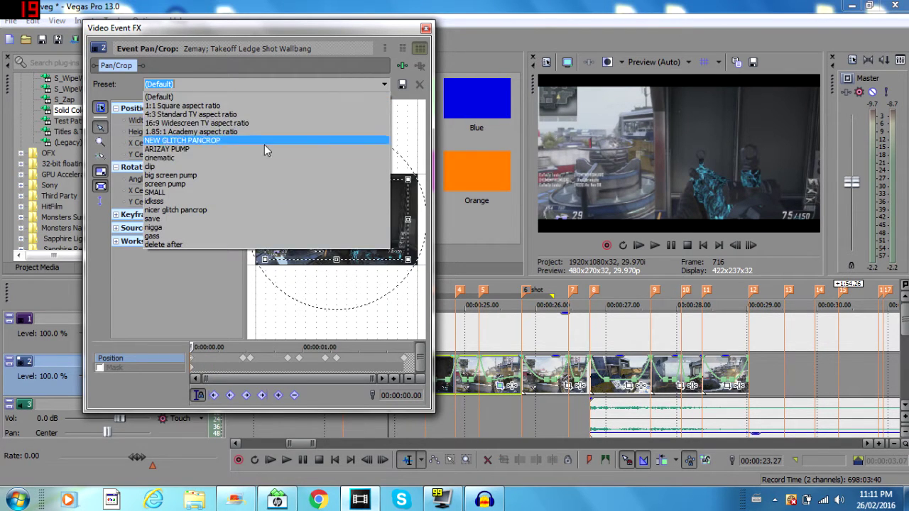
click(190, 190)
key(ctrl+z)
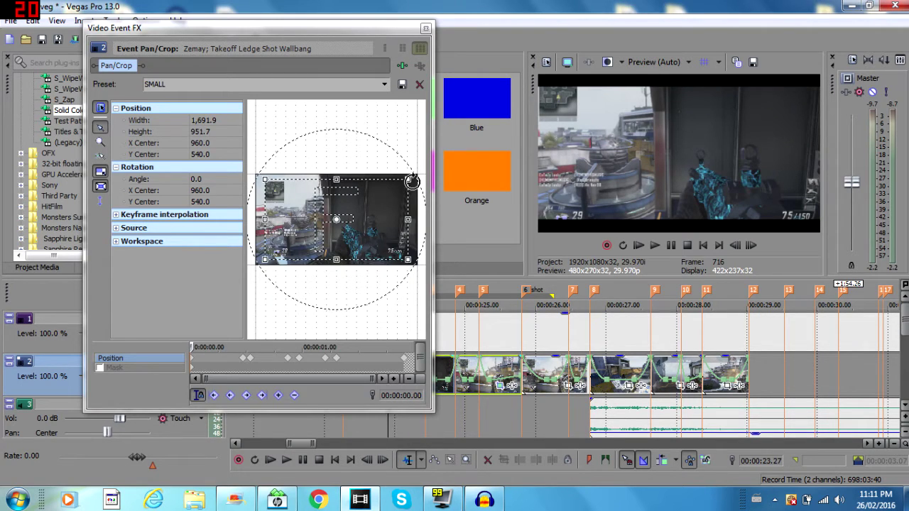
Enlarge the first keyframe's crop frame to about 1,771 × 996 and save it as the "delete after" preset.
drag(407, 179, 410, 177)
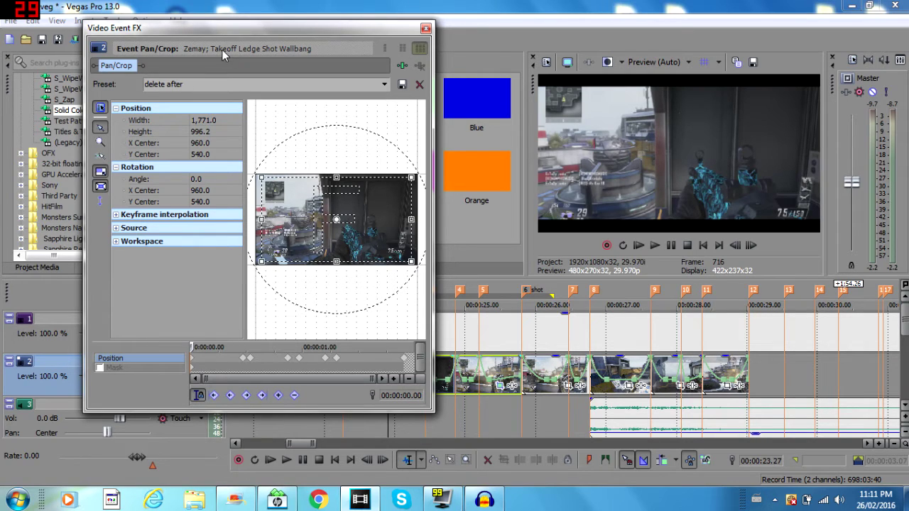
text(r)
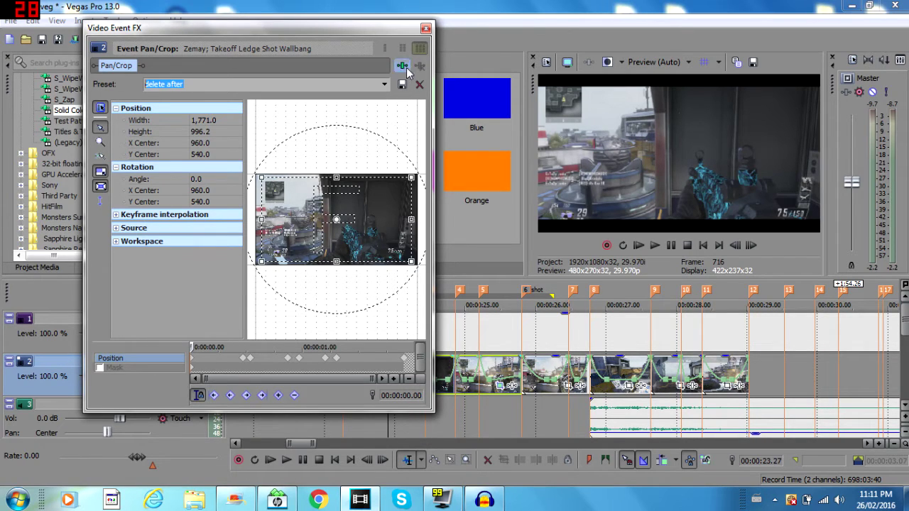
click(403, 85)
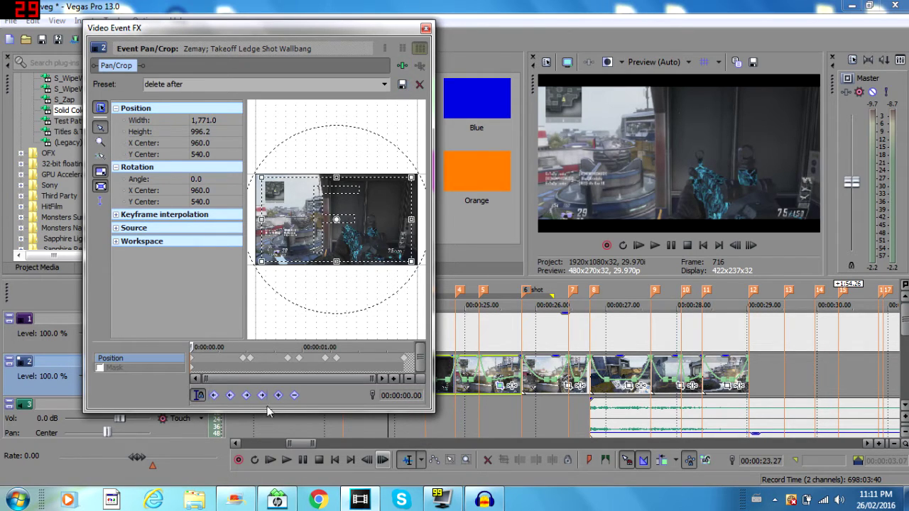
Apply the "delete after" Pan/Crop preset to the keyframes at markers 3, 4 and 5 and close the Pan/Crop window.
click(252, 365)
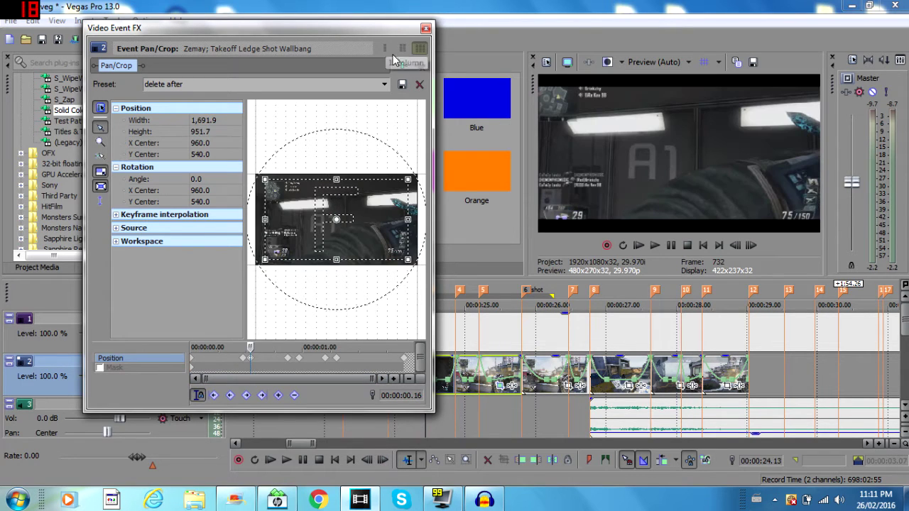
click(385, 84)
click(272, 242)
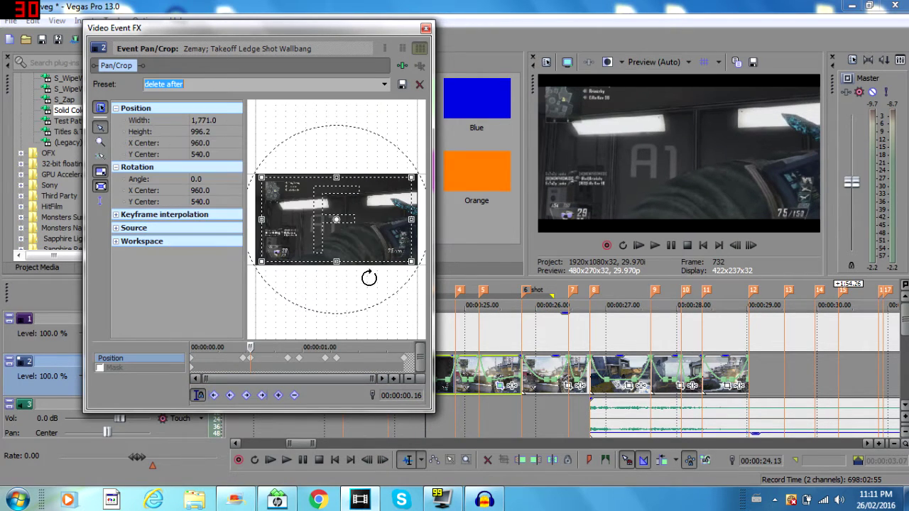
click(301, 355)
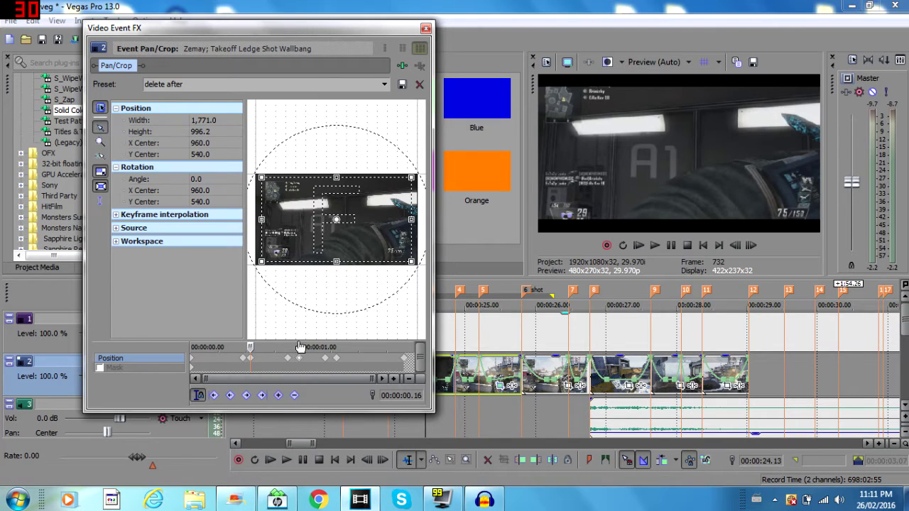
click(384, 83)
click(205, 245)
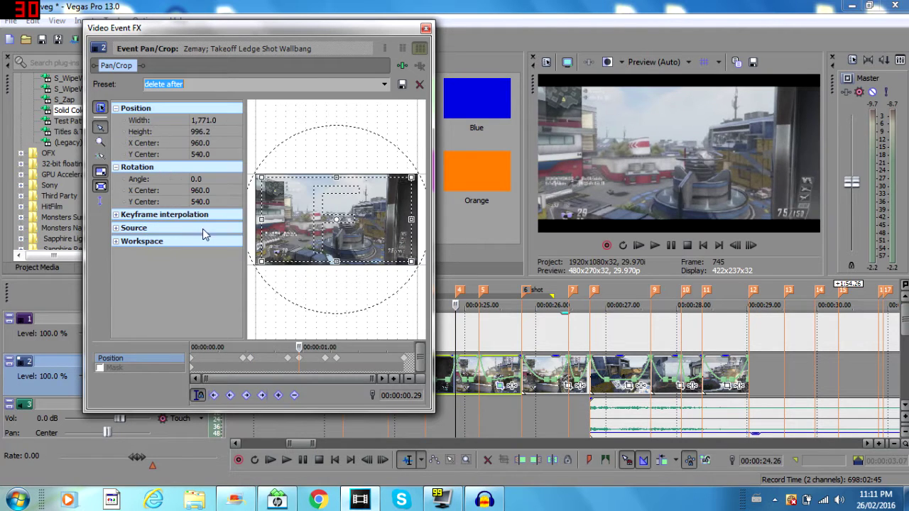
click(338, 361)
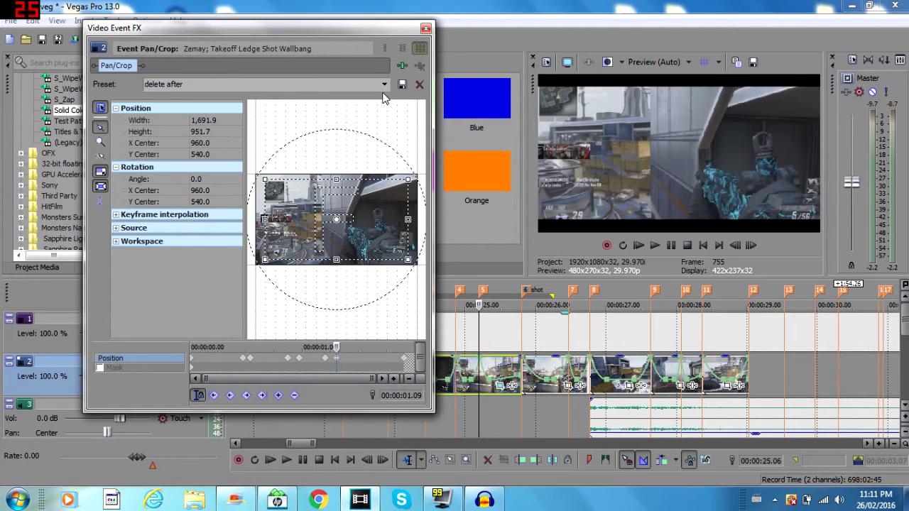
click(384, 84)
click(162, 244)
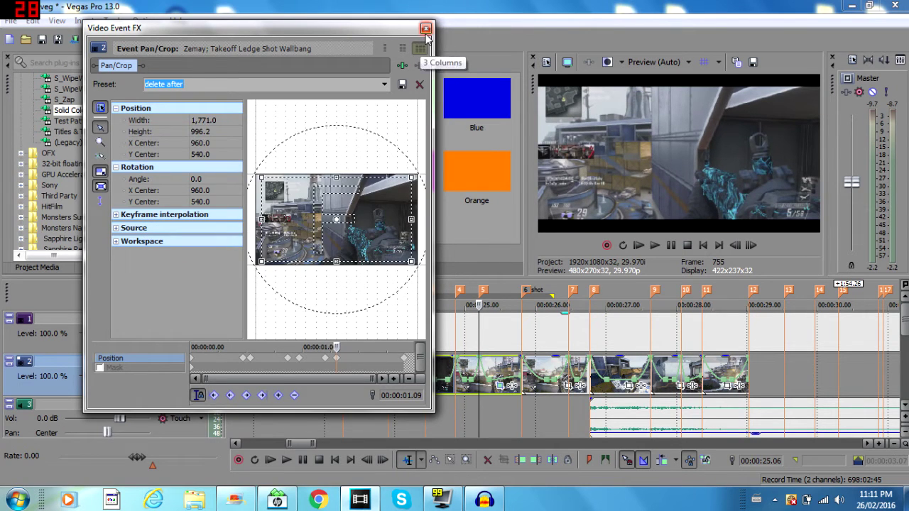
click(425, 28)
Play back the first two clips to review the softened screen pumps, leaving the cursor in the second clip at 00:00:24.04.
key(space)
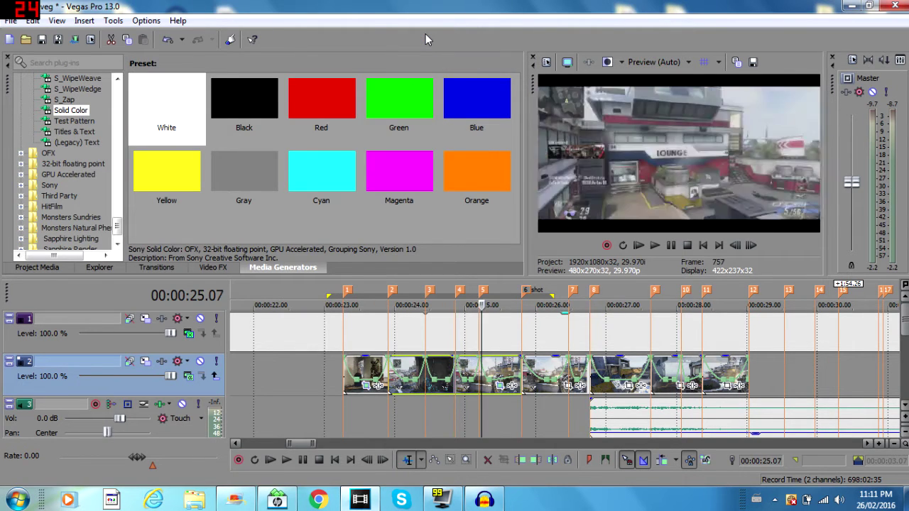
key(space)
key(space)
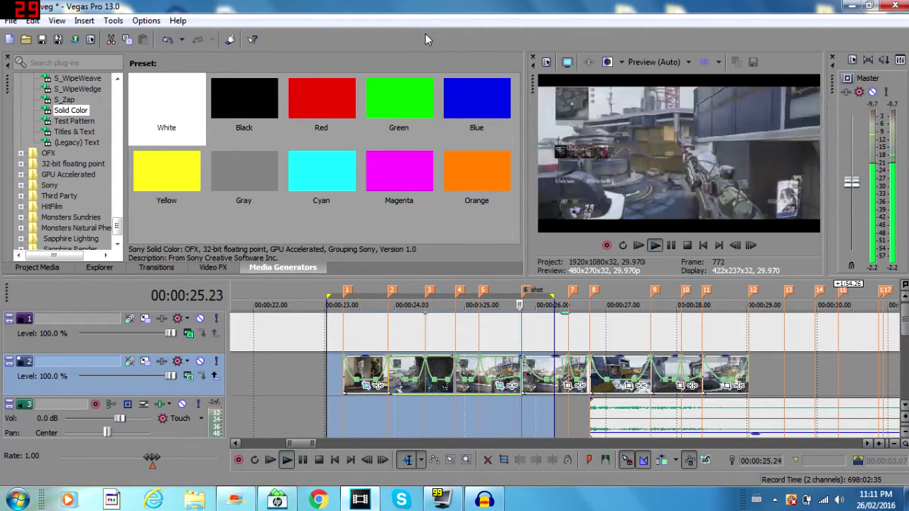
key(space)
click(404, 414)
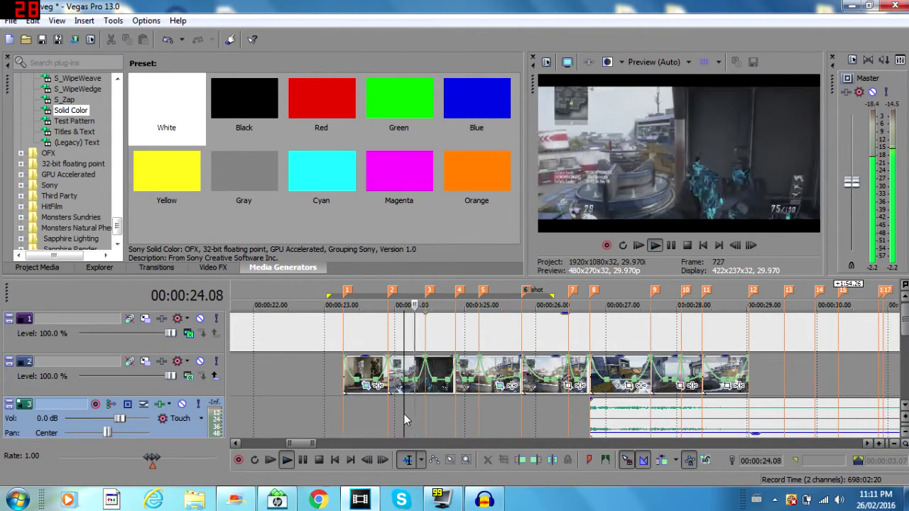
key(space)
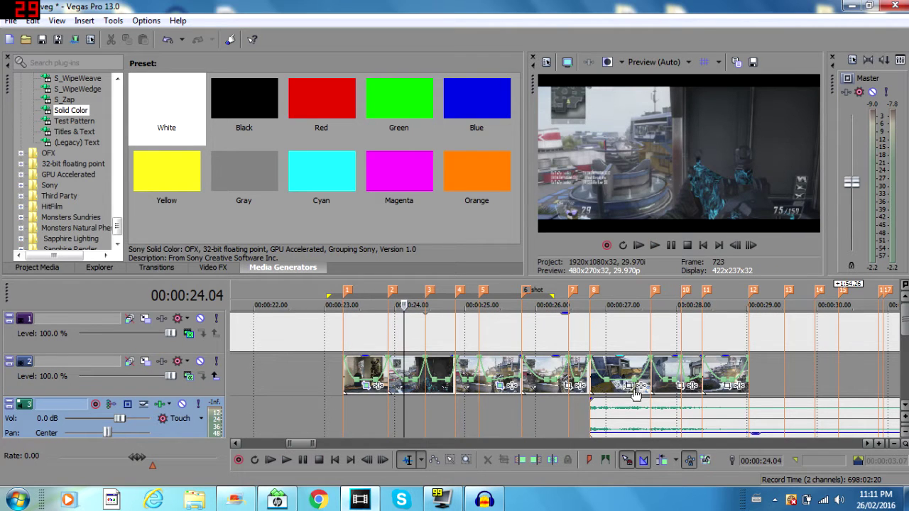
Examine the gameplay clips from marker 6 to marker 12 at several points along the timeline.
drag(310, 442, 341, 442)
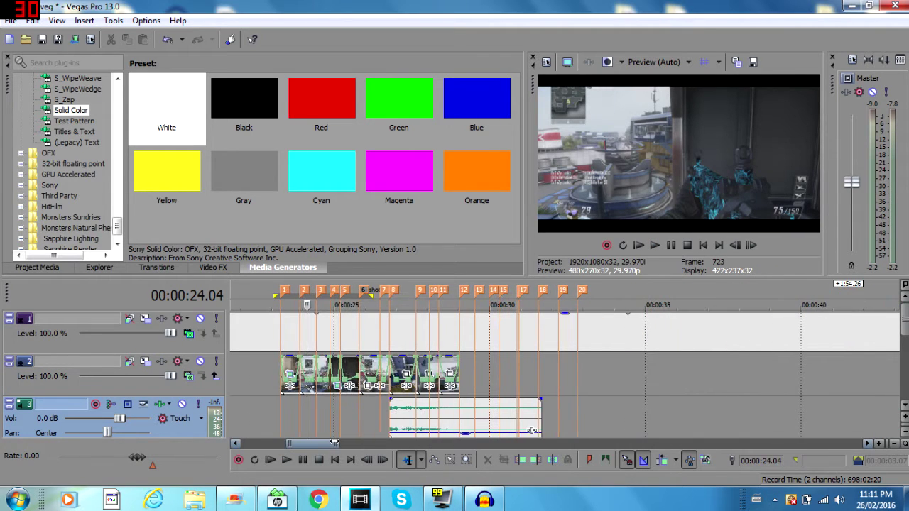
click(374, 419)
scroll(374, 414, up, 3)
scroll(374, 414, up, 2)
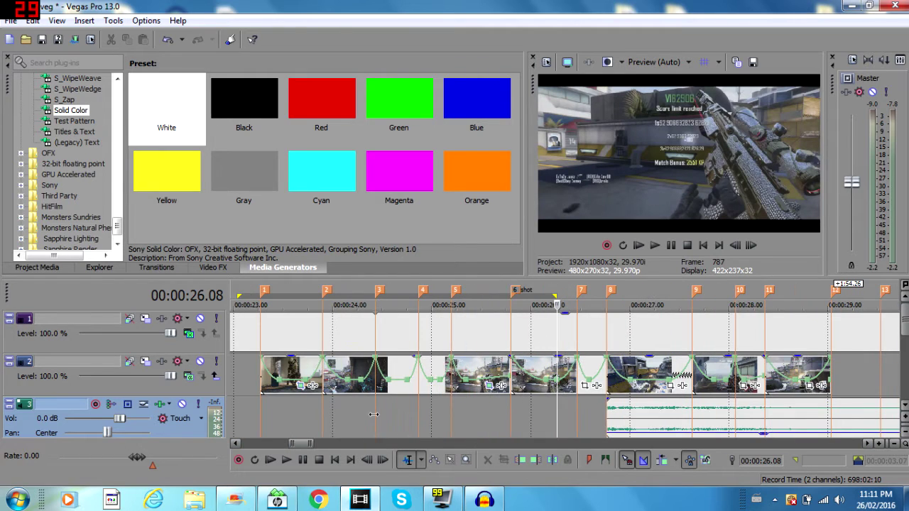
click(542, 372)
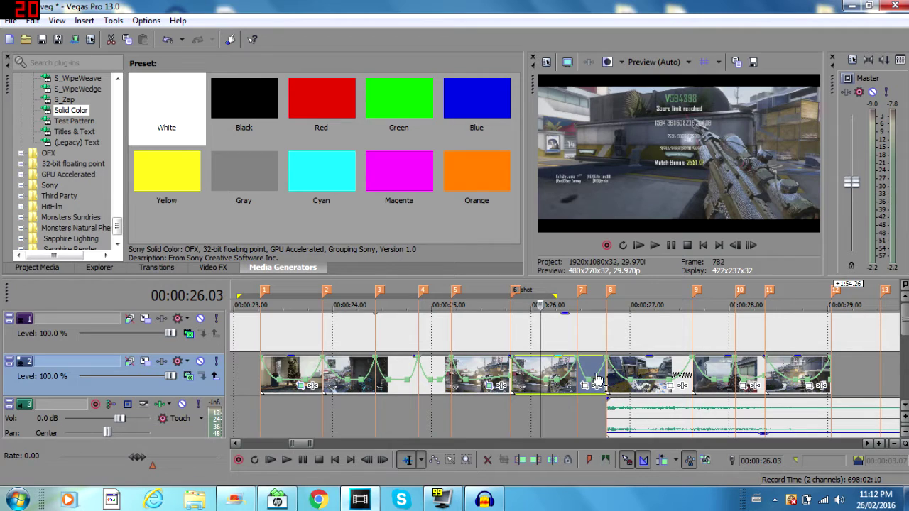
click(642, 368)
click(709, 369)
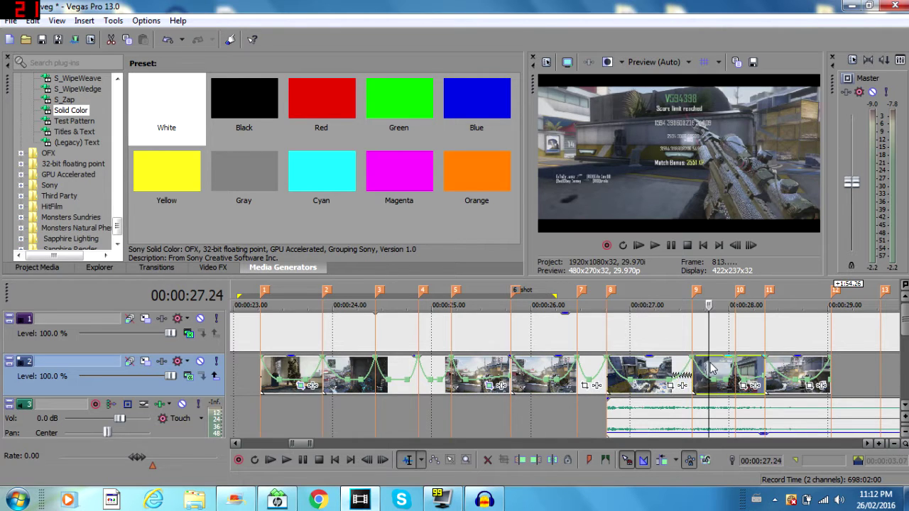
click(787, 369)
click(638, 369)
click(735, 376)
scroll(735, 376, up, 3)
Open Pan/Crop for the clip starting at marker 8 and apply the "big screen pump" preset to its first position keyframe.
click(328, 372)
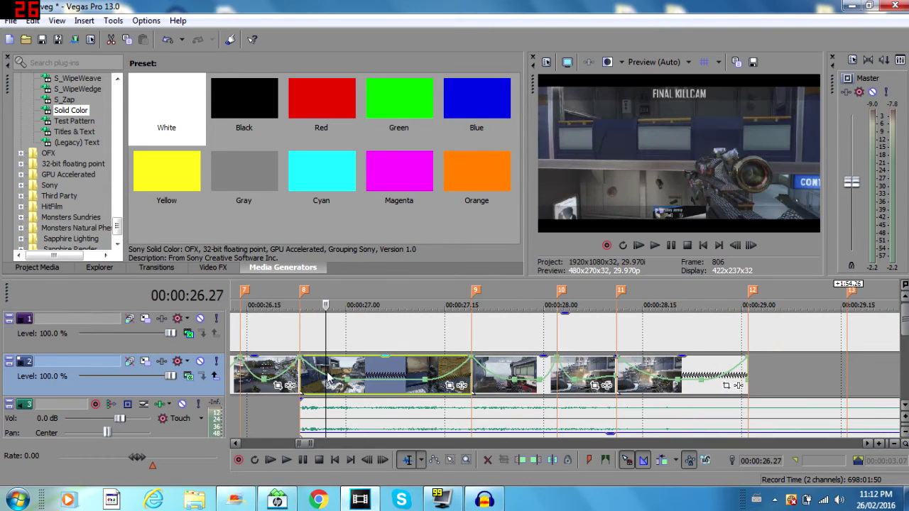
click(449, 386)
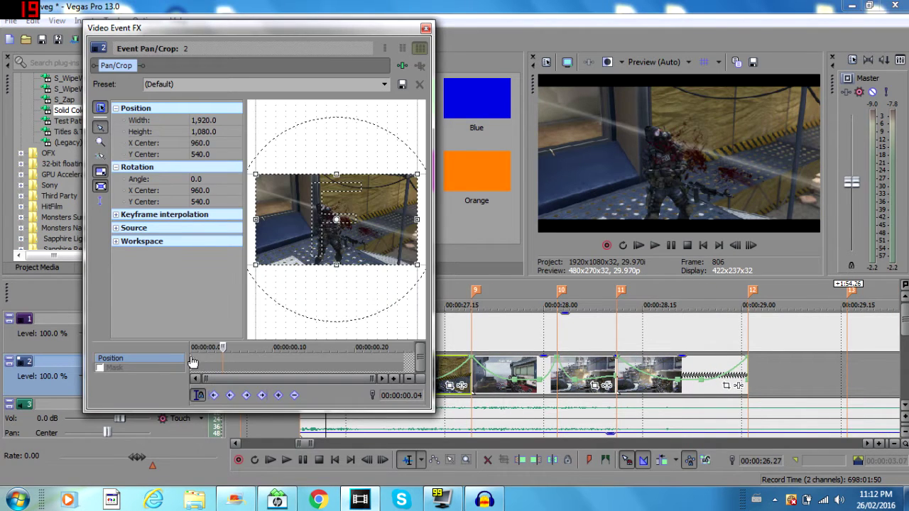
click(192, 362)
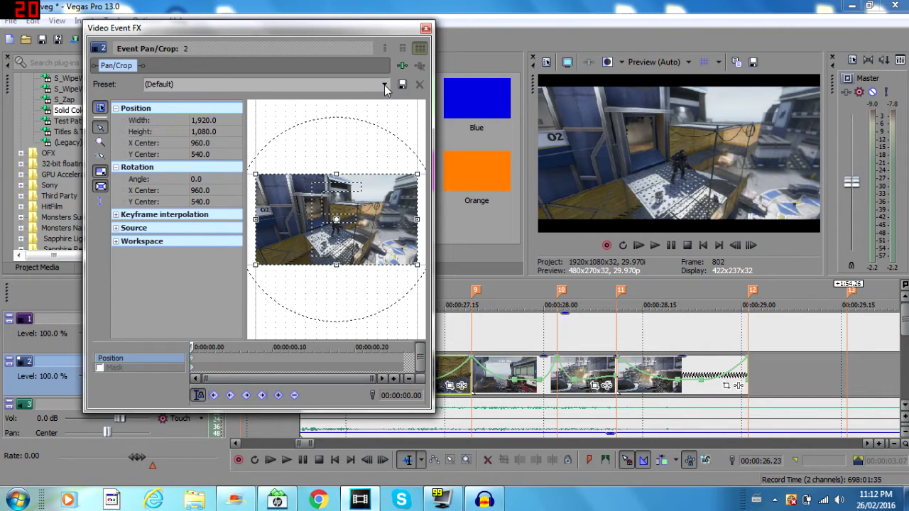
click(384, 84)
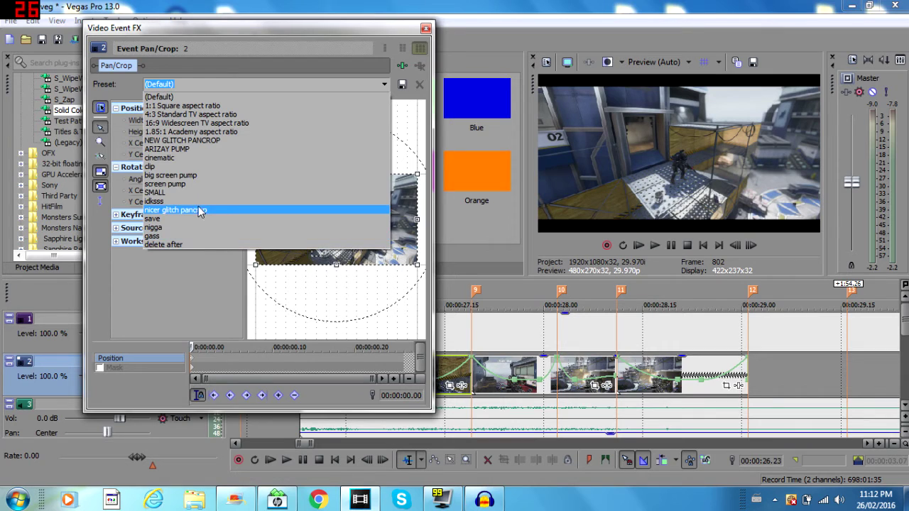
click(175, 184)
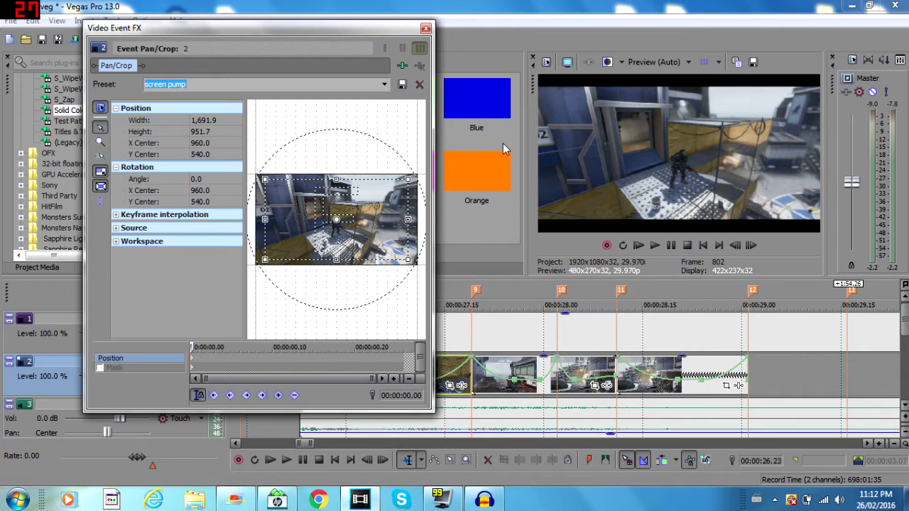
click(384, 84)
click(211, 175)
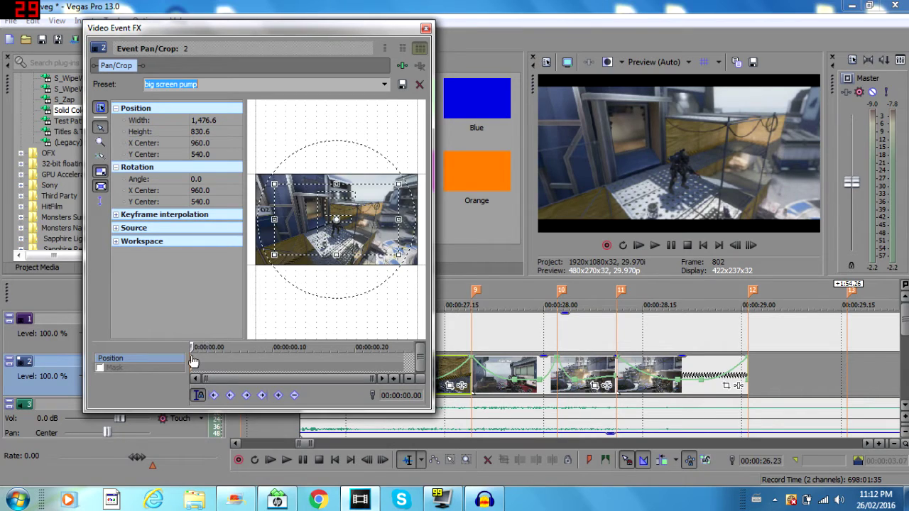
Enlarge the first keyframe's crop frame to about 1,556 × 875 and close the Pan/Crop window.
click(384, 84)
click(386, 84)
click(383, 81)
click(383, 81)
click(384, 85)
click(385, 85)
mouse_move(399, 186)
mouse_down()
mouse_move(384, 195)
mouse_move(387, 180)
mouse_move(402, 182)
mouse_up()
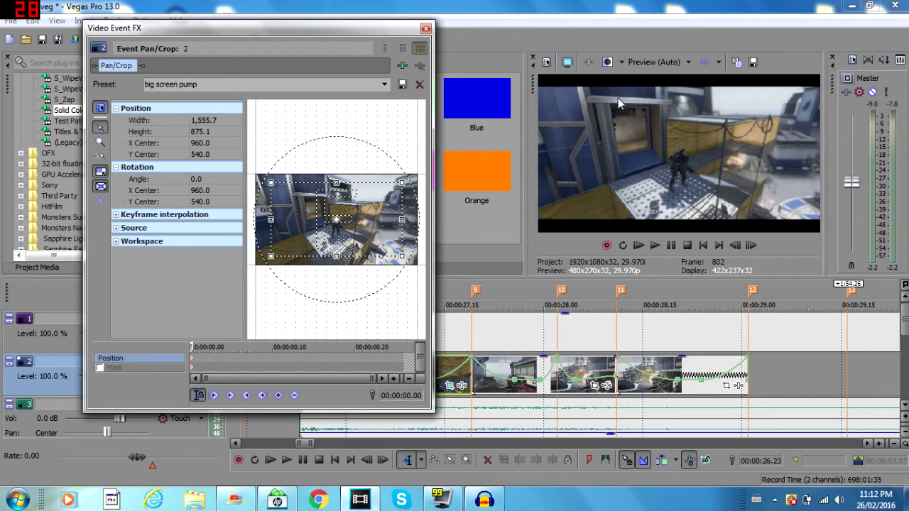
click(426, 29)
Play back the clip starting at marker 8 to review its screen pump, leaving the cursor in the clip at marker 9.
key(space)
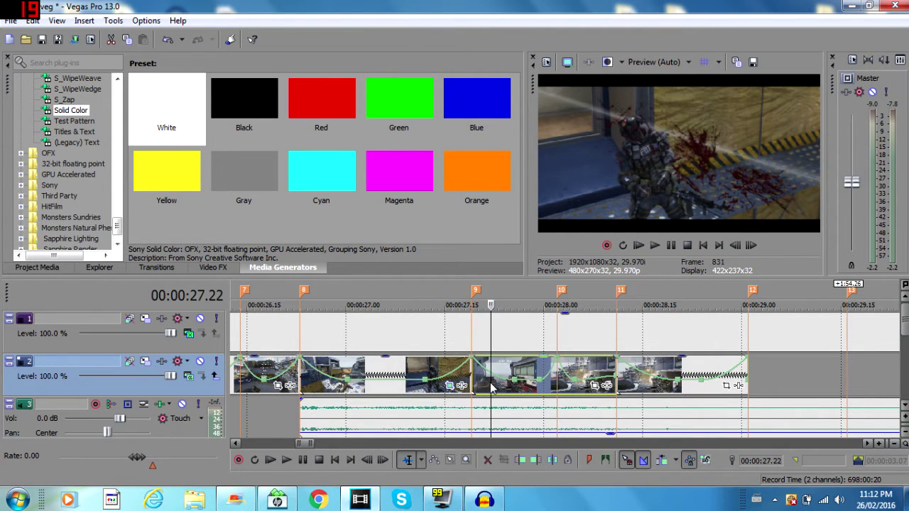
click(358, 380)
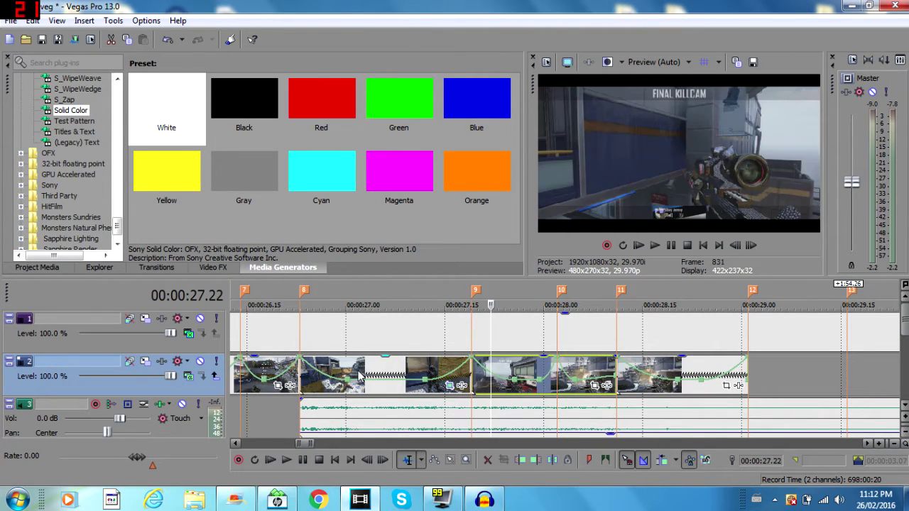
click(501, 376)
Open Pan/Crop for the clip starting at marker 9 and apply the "screen pump" preset to its first position keyframe.
click(596, 385)
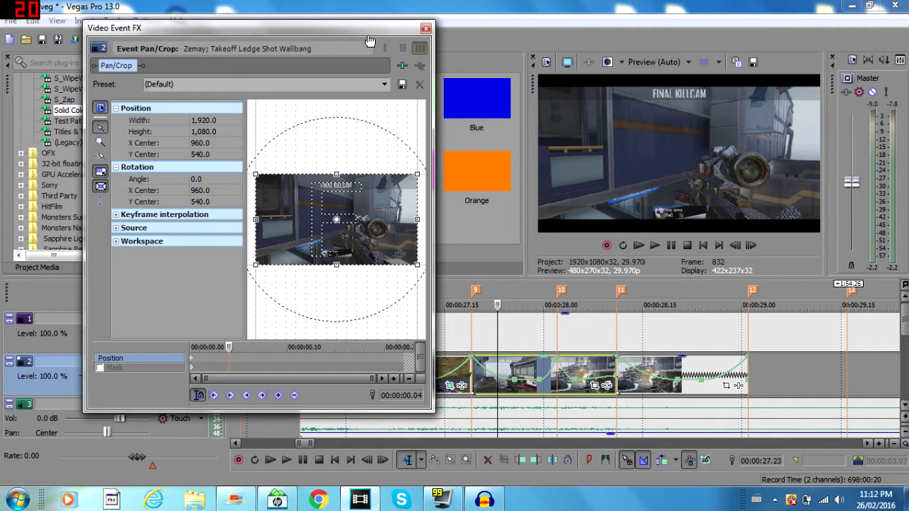
click(384, 84)
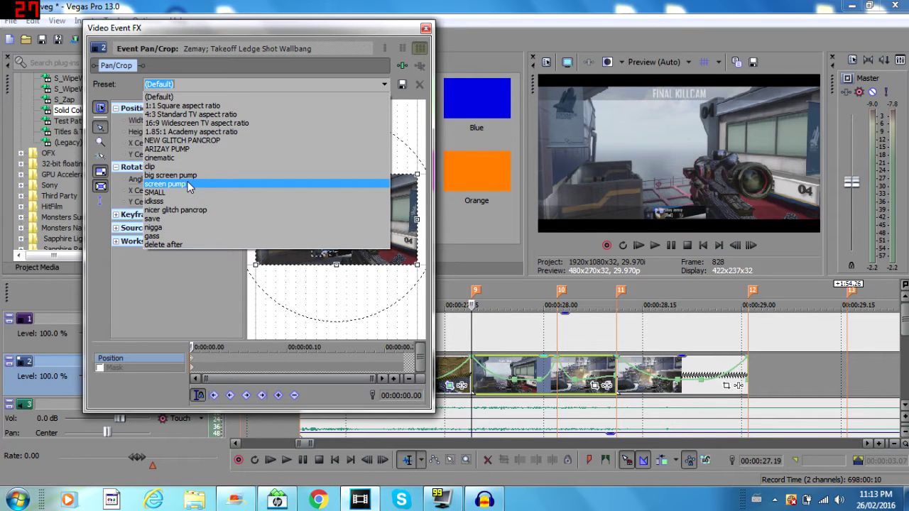
click(177, 244)
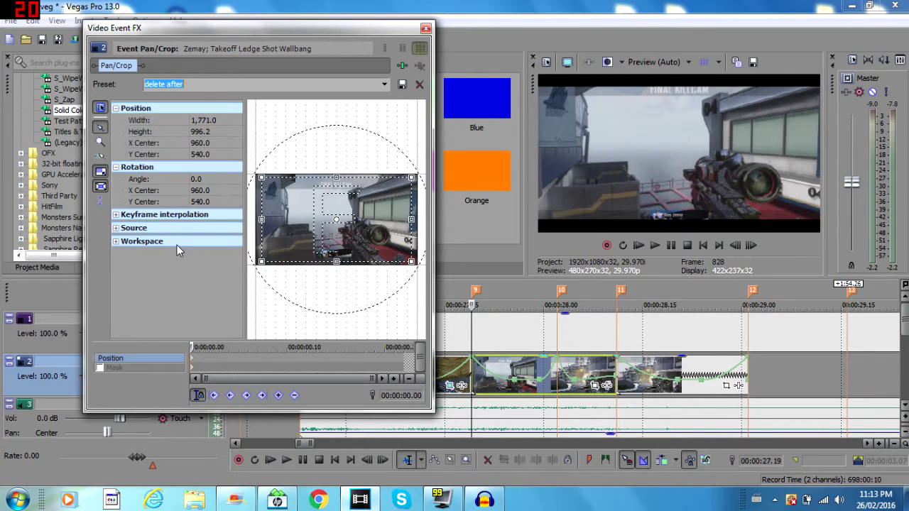
click(383, 85)
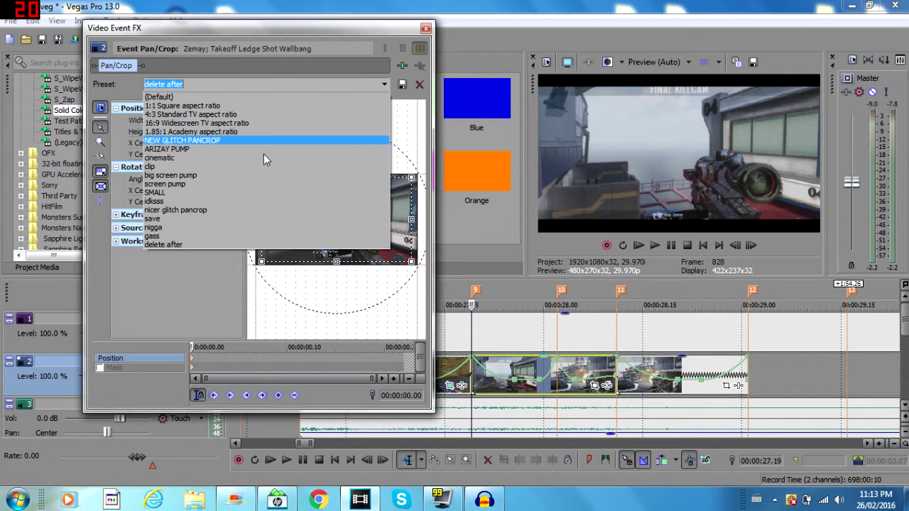
click(206, 176)
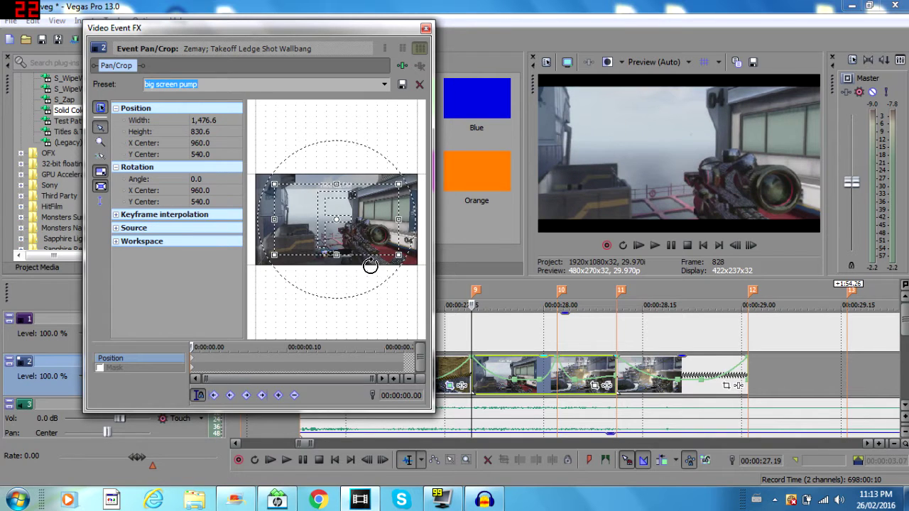
click(384, 85)
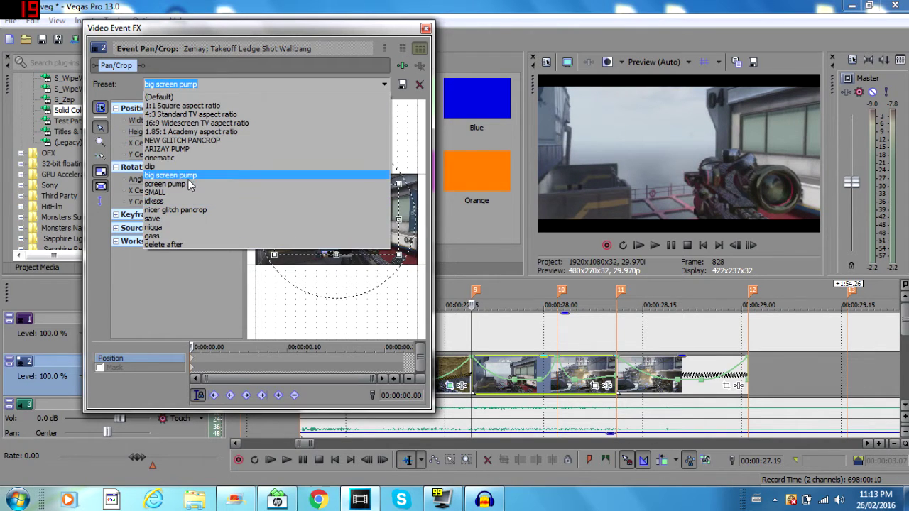
click(186, 184)
Add a Pan/Crop keyframe at marker 10 and keyframes with the (Default) preset at 00:00:00.10 and 00:00:00.22.
click(560, 389)
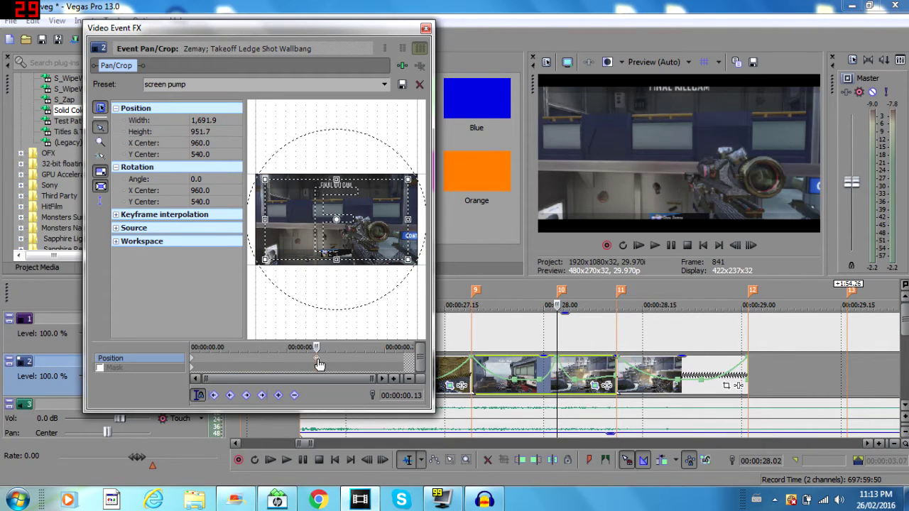
click(384, 83)
click(326, 98)
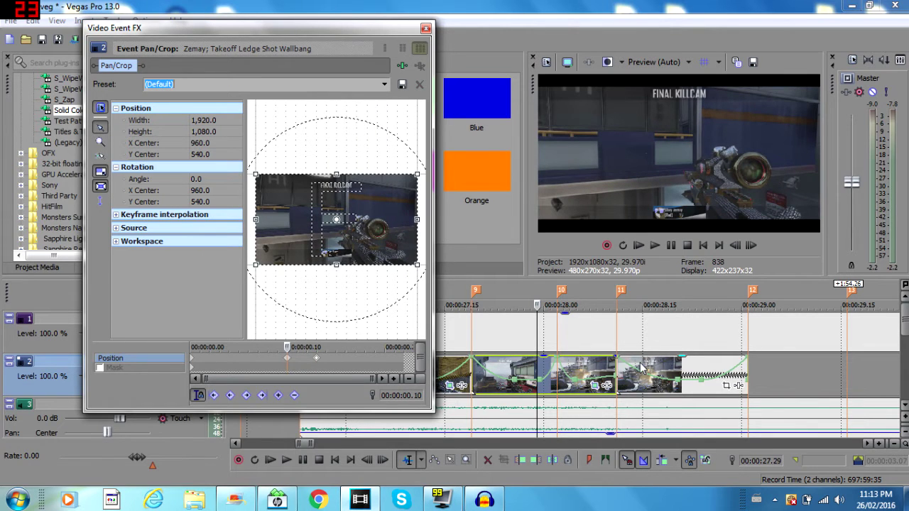
click(612, 363)
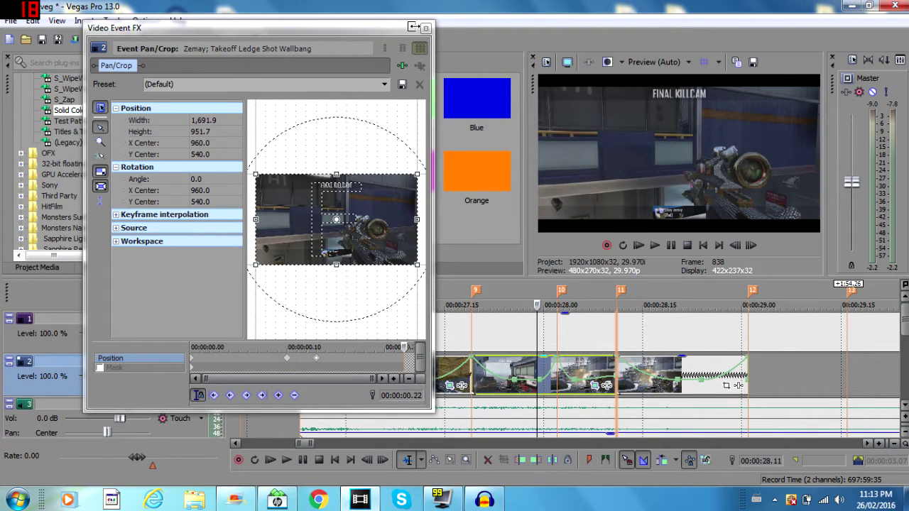
click(383, 86)
click(345, 98)
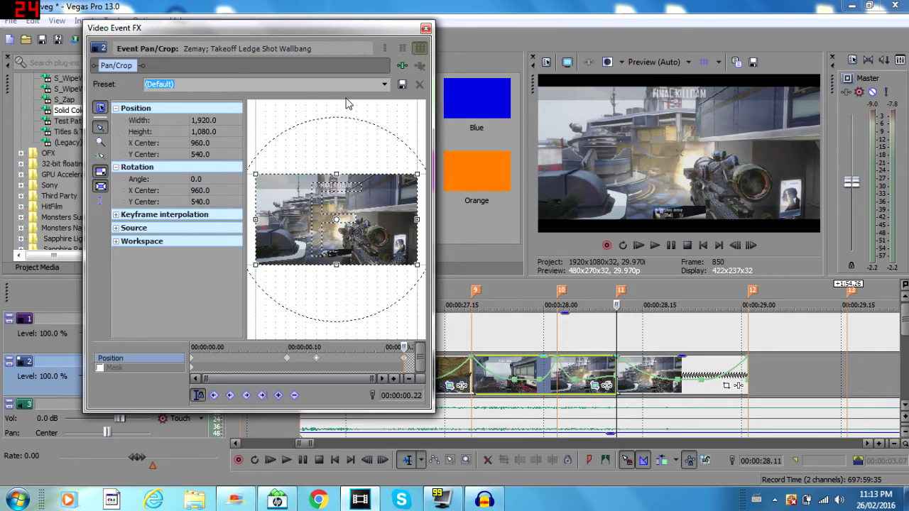
Apply the "delete after" preset to the keyframe at marker 10, select the last clip and close the Pan/Crop window.
click(317, 363)
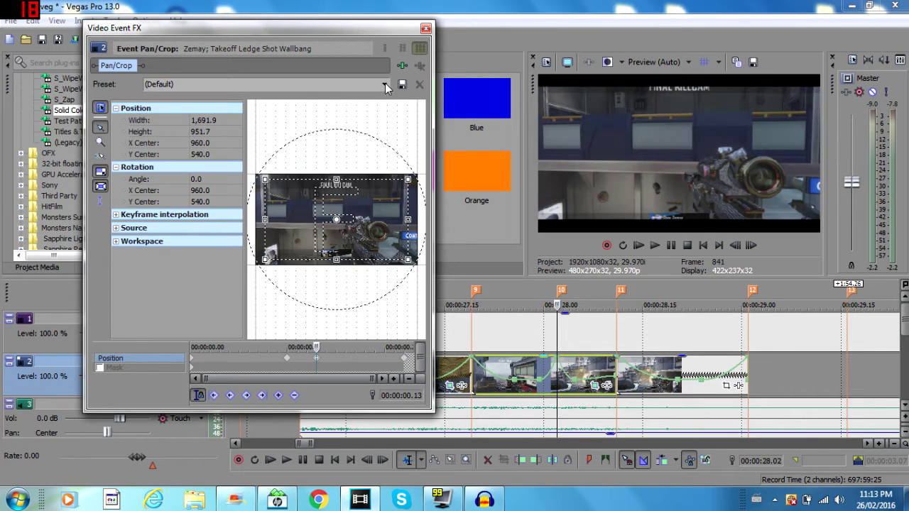
click(383, 84)
click(177, 245)
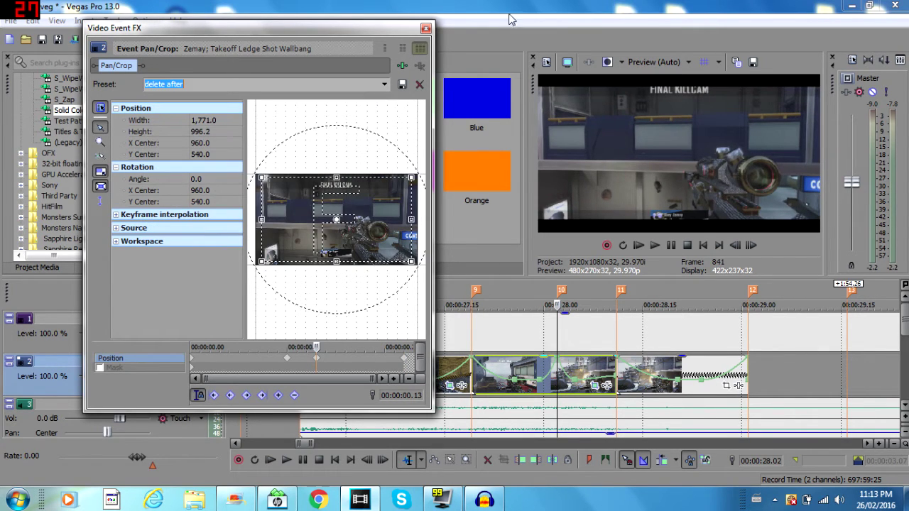
click(622, 367)
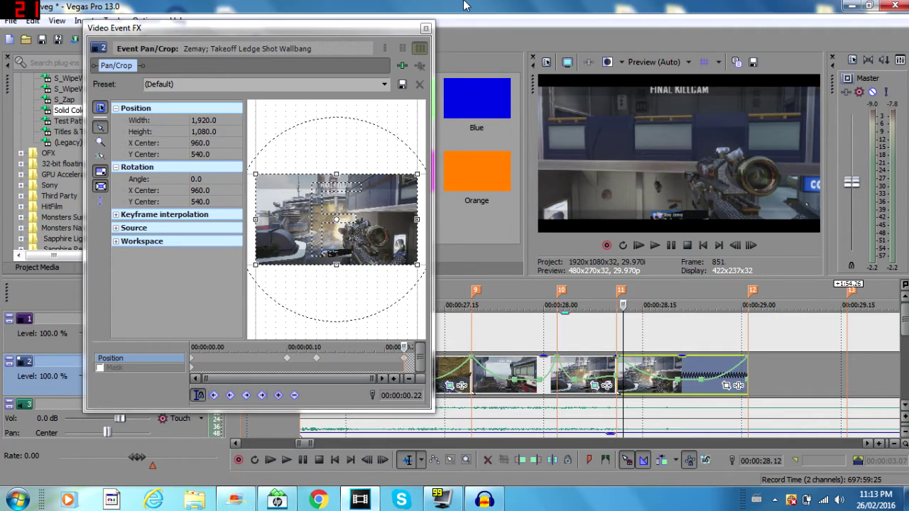
click(426, 28)
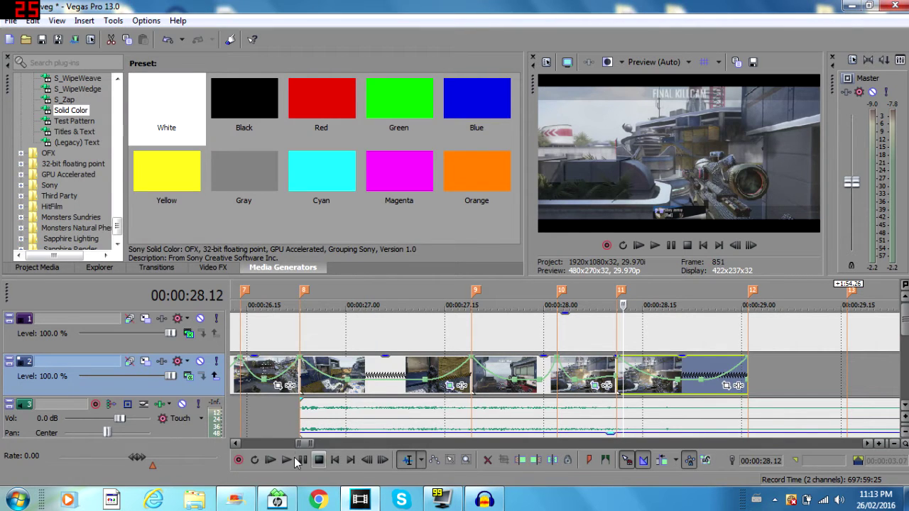
Select the time range from 00:00:22.16 to 00:00:29.13 across all clips and play it back to review the screen pumps.
drag(291, 442, 286, 443)
drag(242, 377, 861, 380)
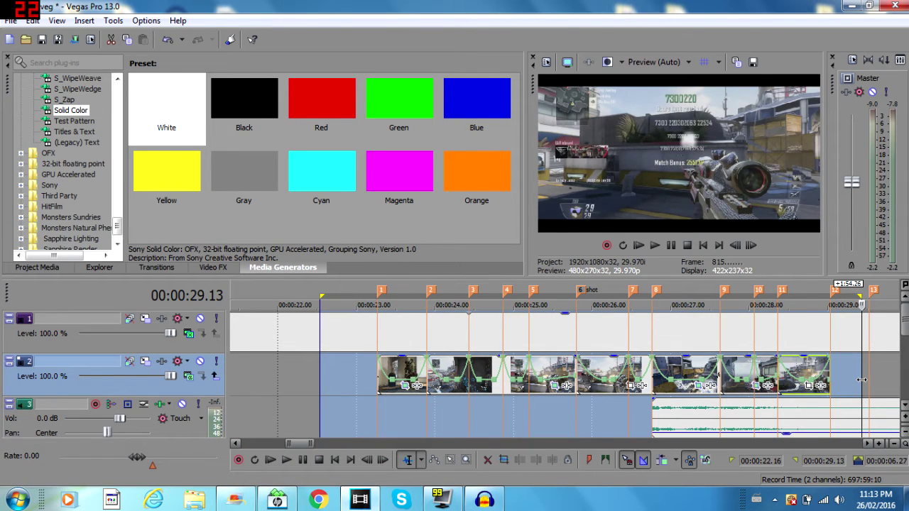
key(Left)
key(space)
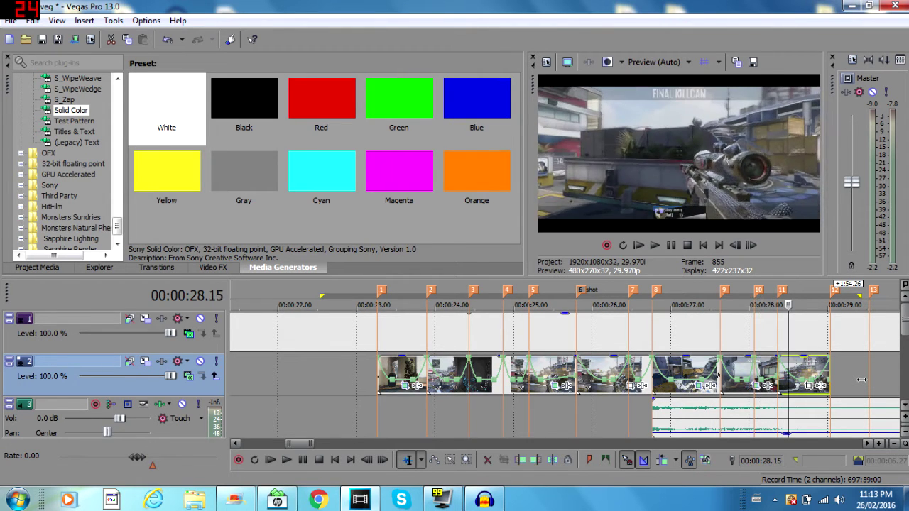
key(space)
key(space)
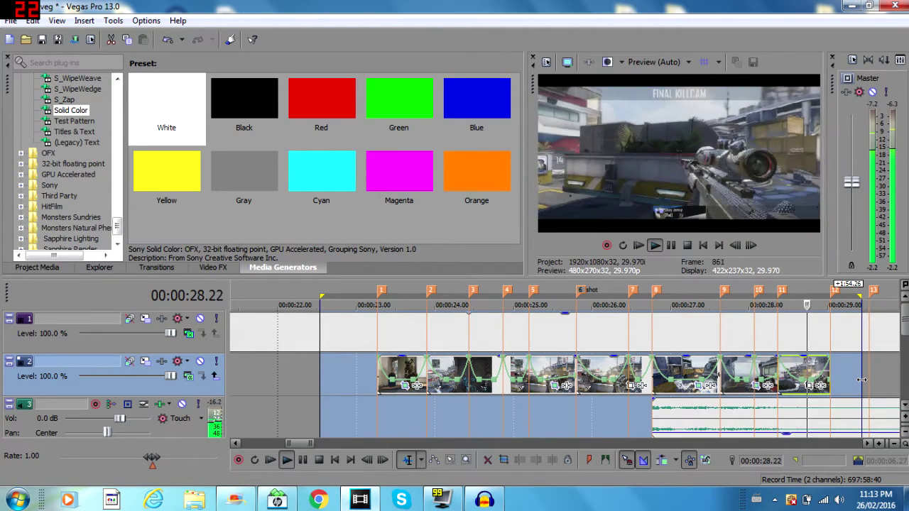
key(space)
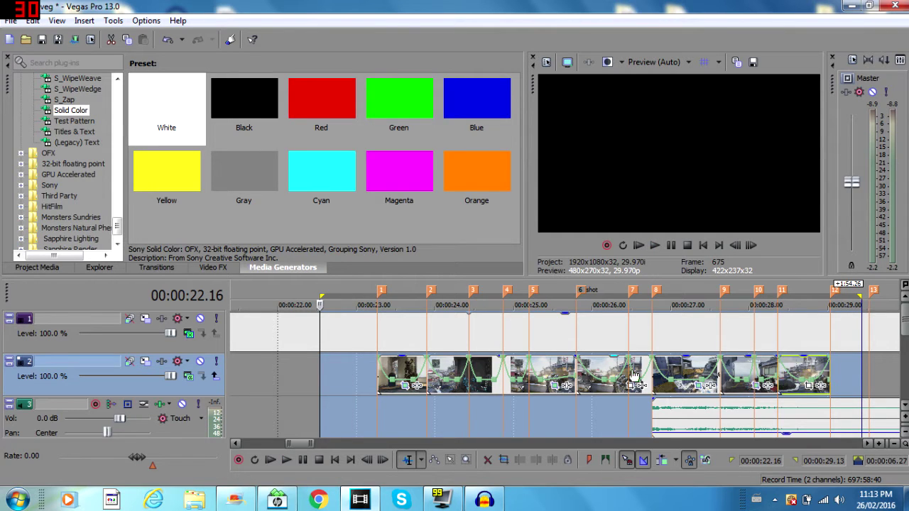
Examine the clip starting at marker 6 around its shot frame, leaving the cursor at 00:00:26.08.
click(612, 368)
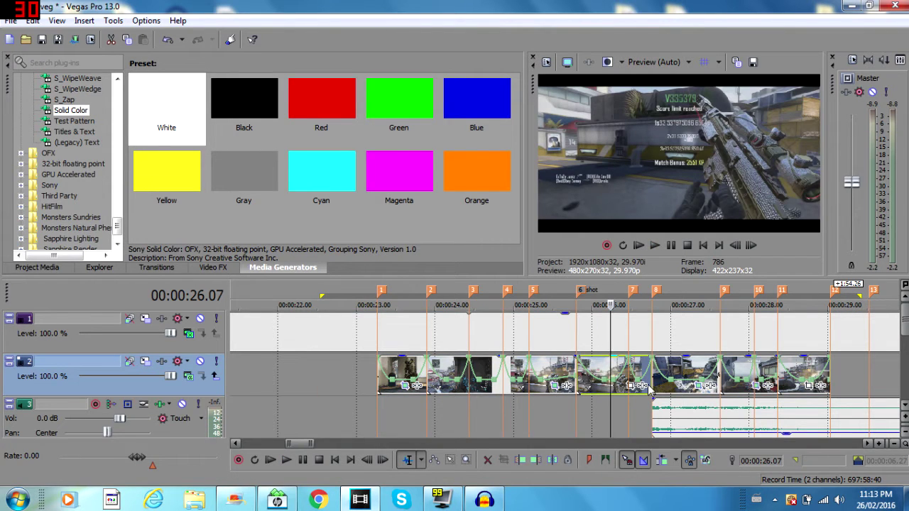
click(572, 406)
click(576, 409)
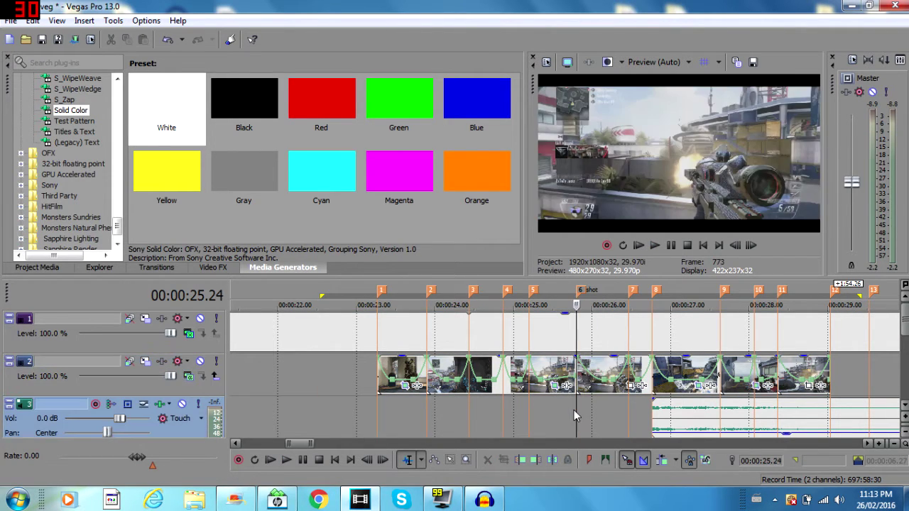
click(588, 369)
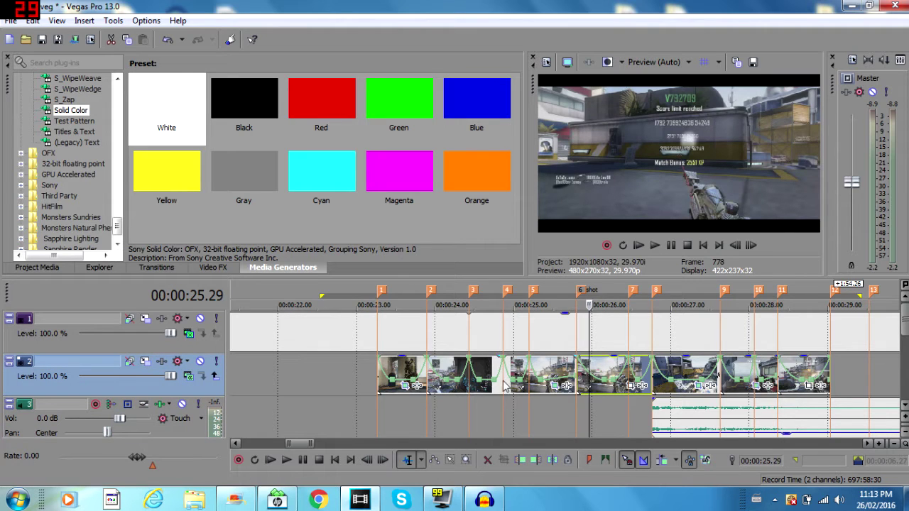
click(396, 374)
click(613, 369)
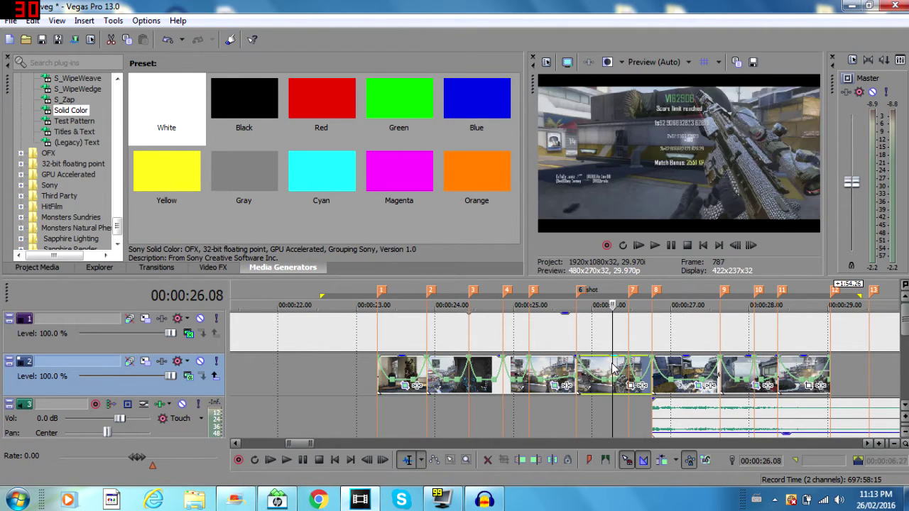
Find S_Shake among the video effects and apply its "deer style screen pump shake" preset to the clip starting at marker 6.
scroll(106, 213, up, 7)
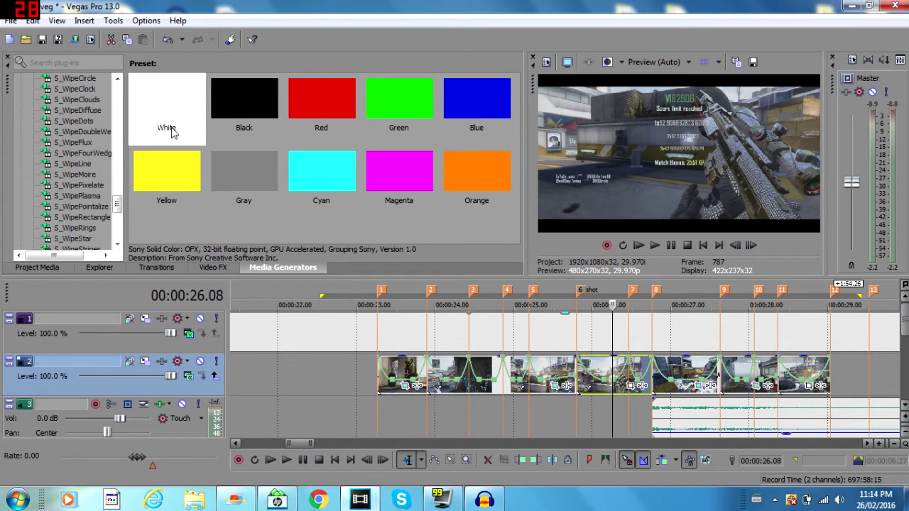
drag(117, 205, 137, 171)
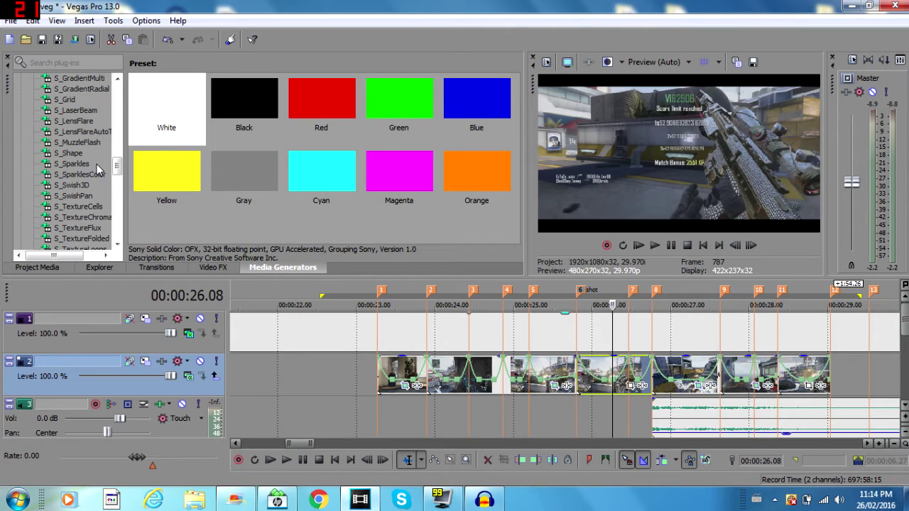
drag(120, 169, 134, 128)
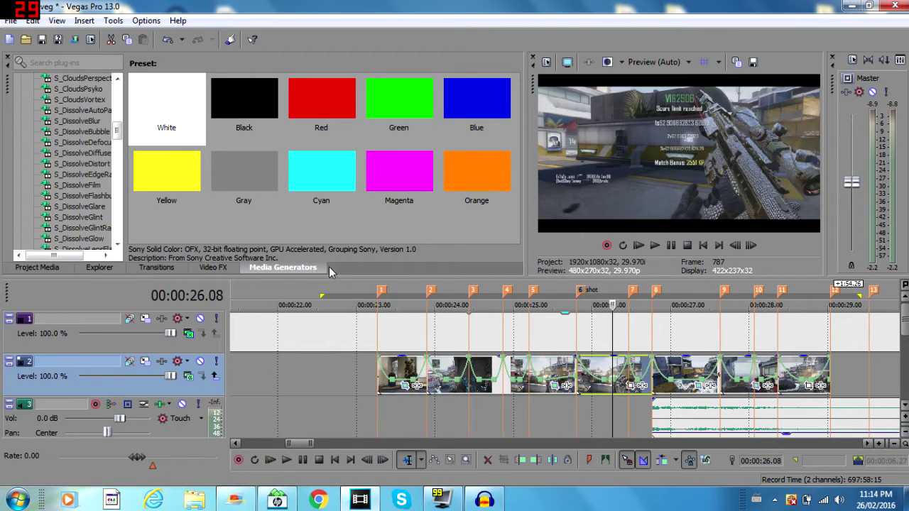
click(221, 268)
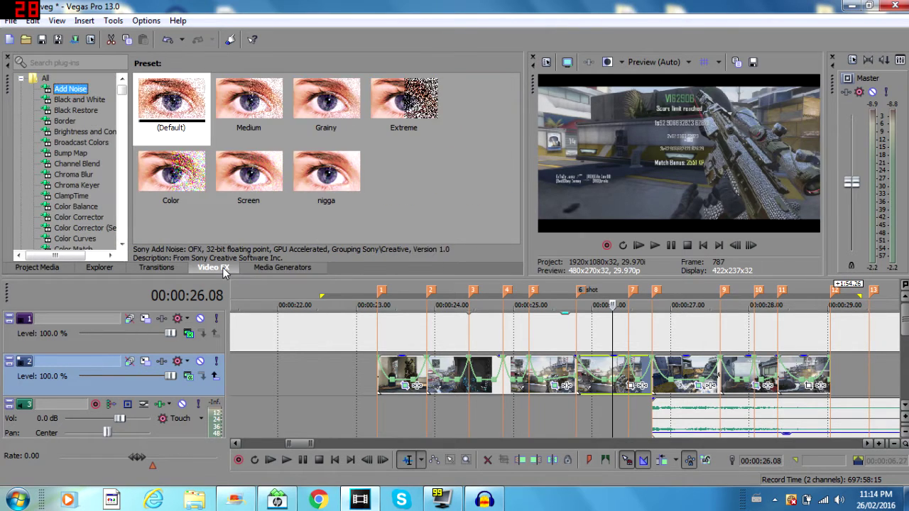
drag(122, 89, 123, 186)
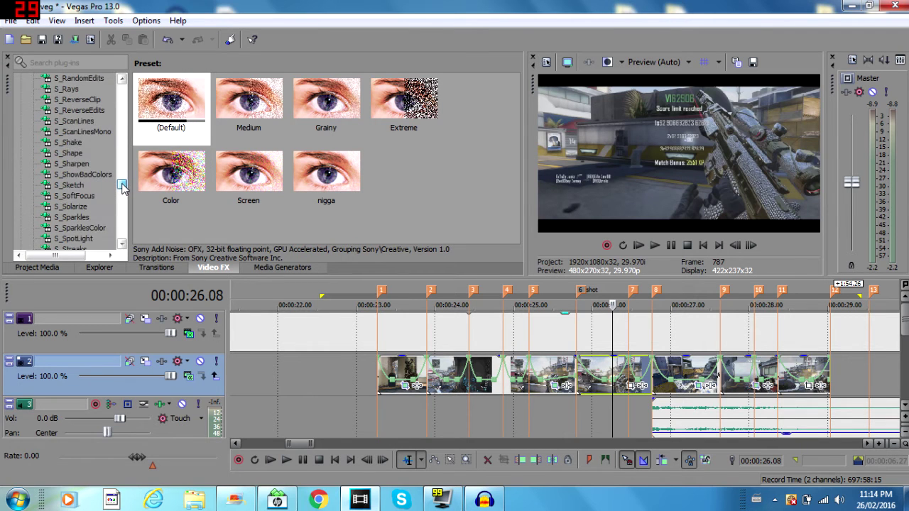
click(64, 144)
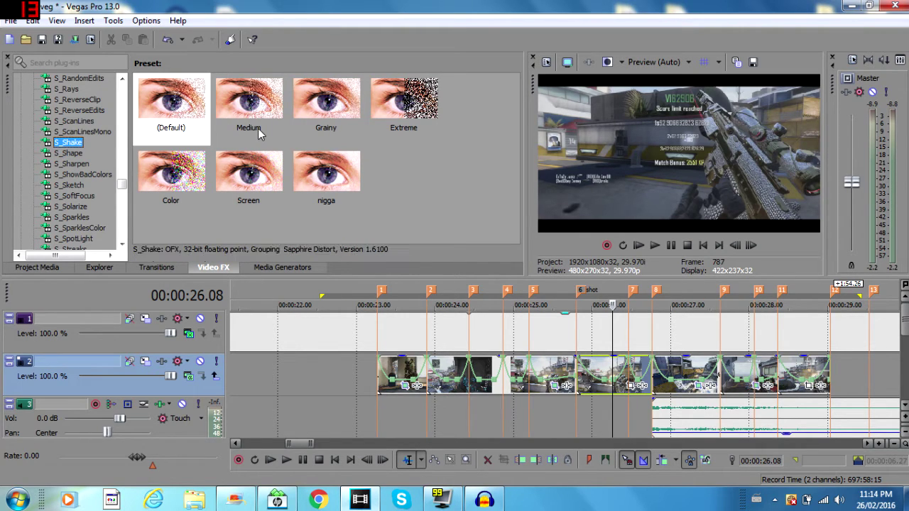
mouse_move(518, 116)
mouse_down()
mouse_move(513, 206)
mouse_move(504, 163)
mouse_move(513, 206)
mouse_move(521, 123)
mouse_up()
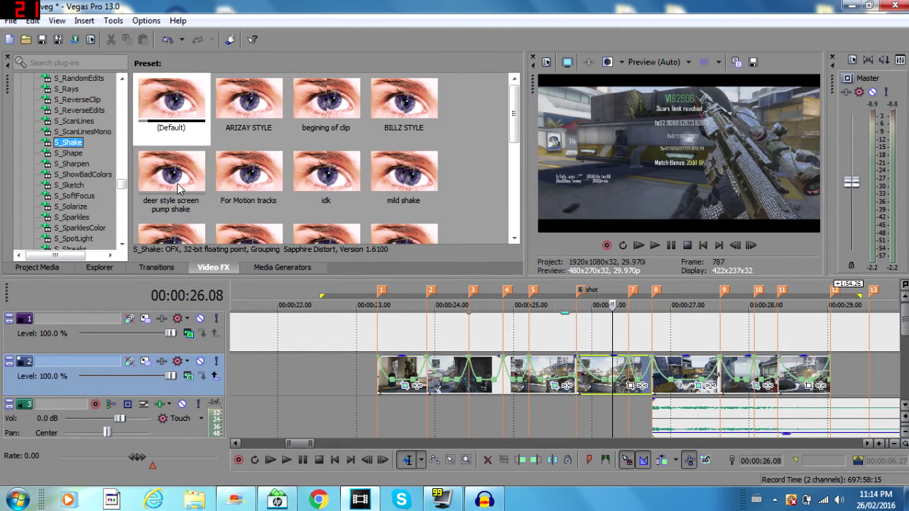
drag(179, 188, 605, 370)
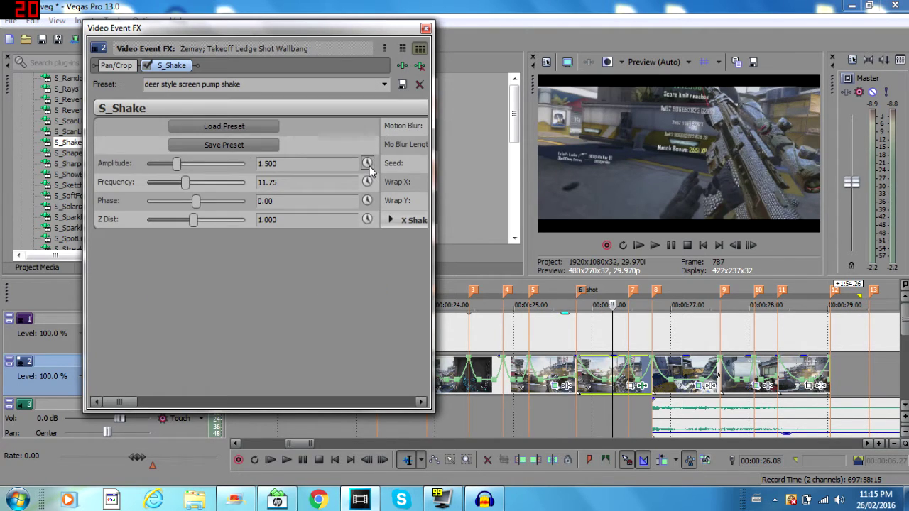
Enable keyframe animation for the Amplitude and Frequency of S_Shake, widen the effect window temporarily and return to the effect's start at 00:00:00.00.
click(367, 163)
click(367, 182)
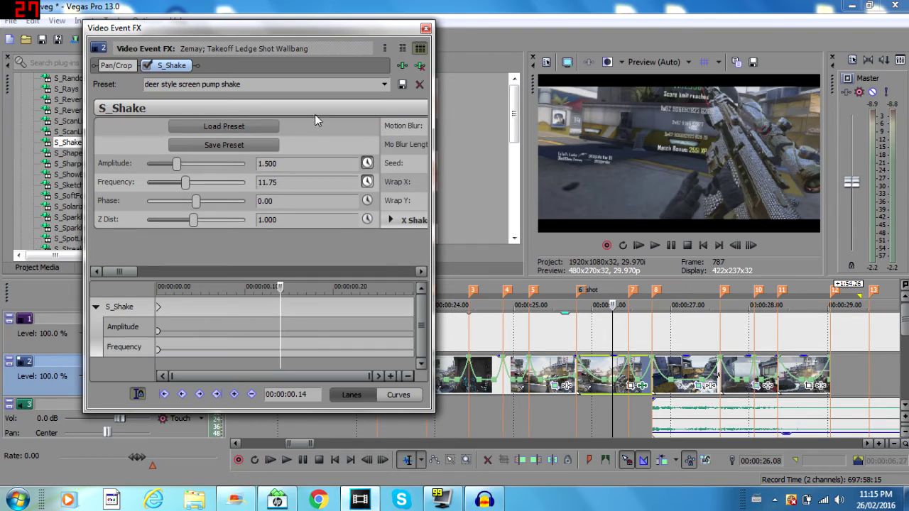
drag(328, 31, 279, 212)
drag(201, 213, 198, 63)
drag(567, 168, 906, 171)
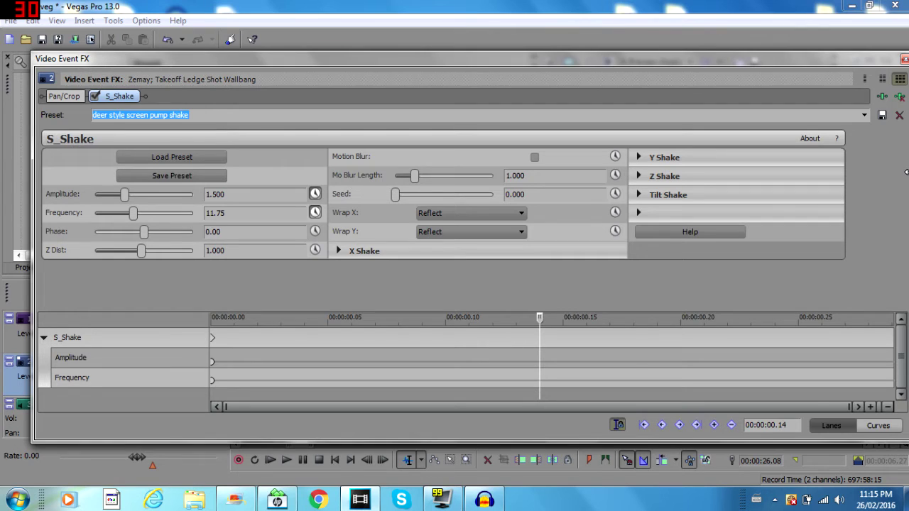
drag(906, 171, 340, 171)
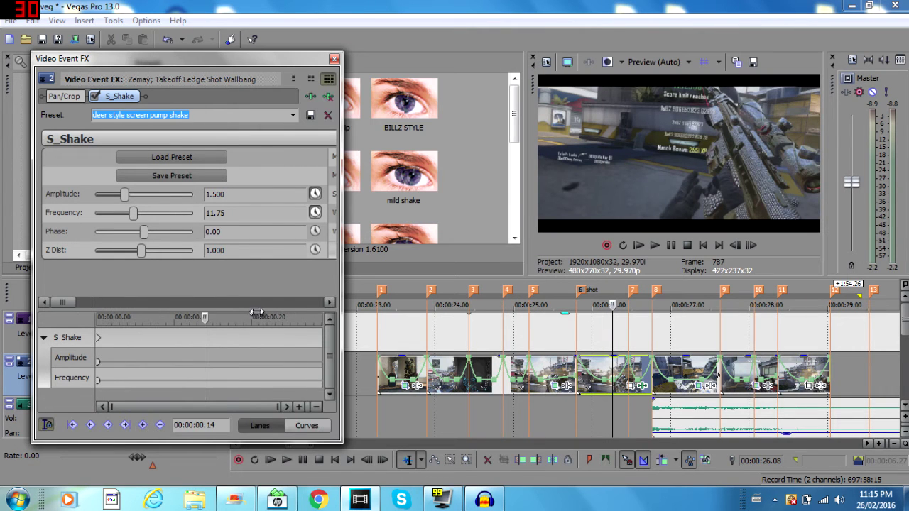
click(96, 359)
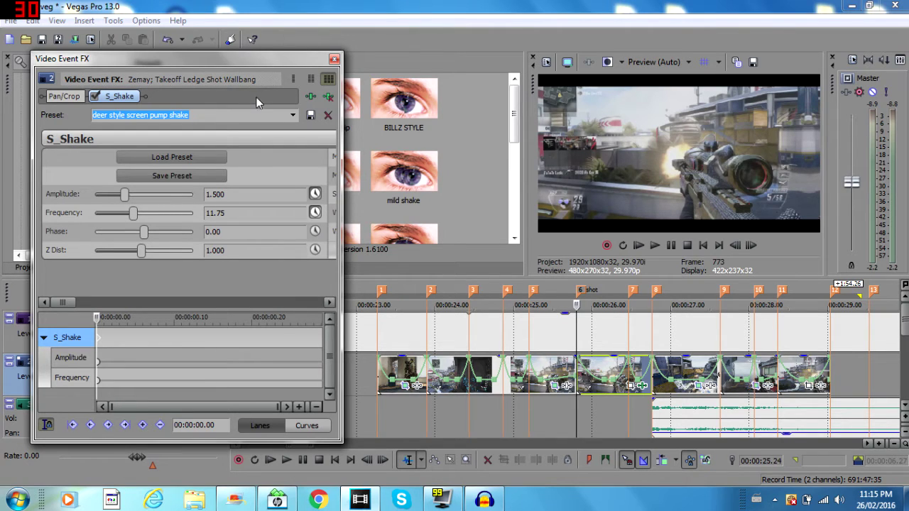
click(314, 213)
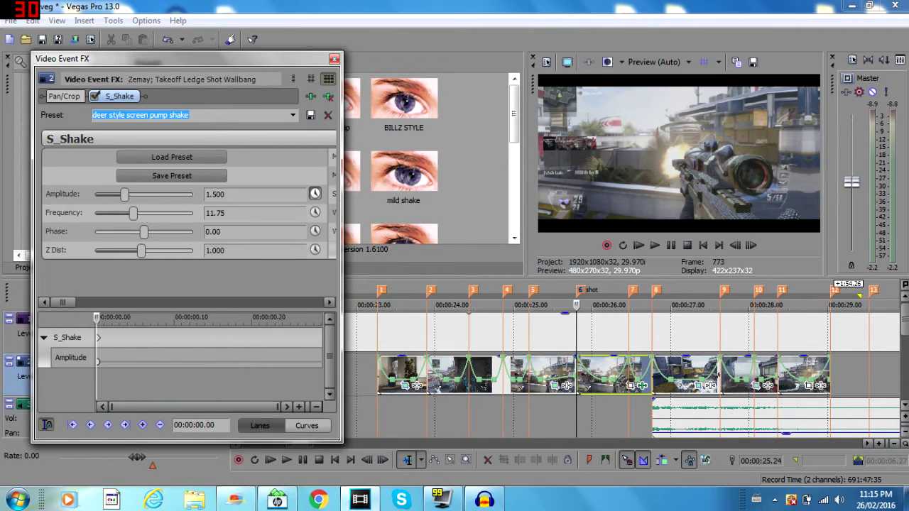
click(315, 212)
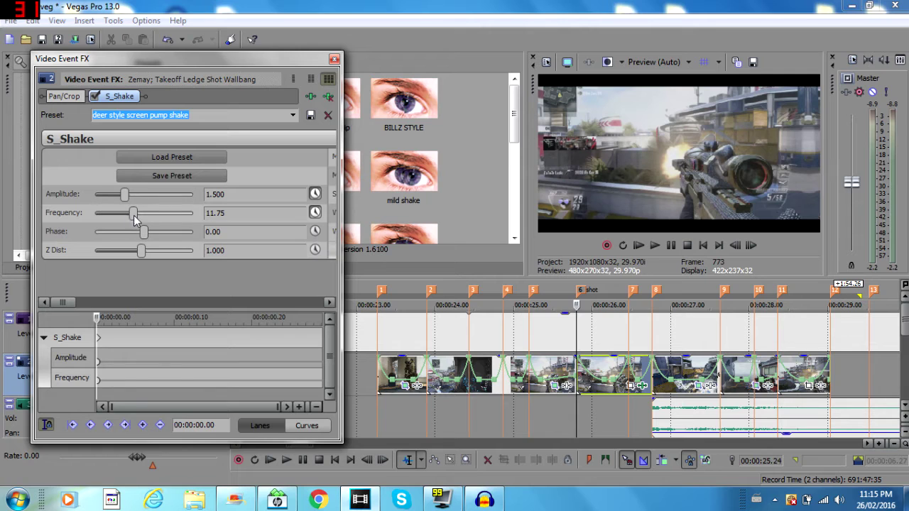
click(610, 373)
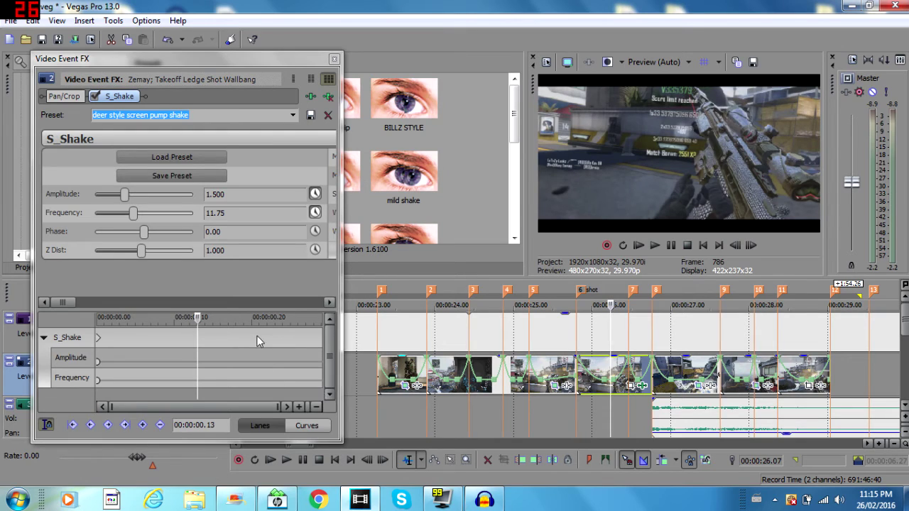
click(409, 375)
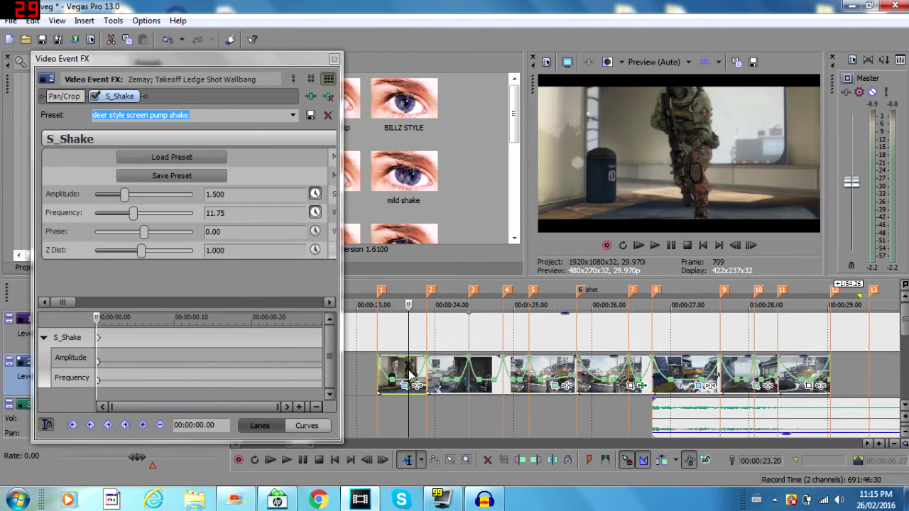
click(377, 373)
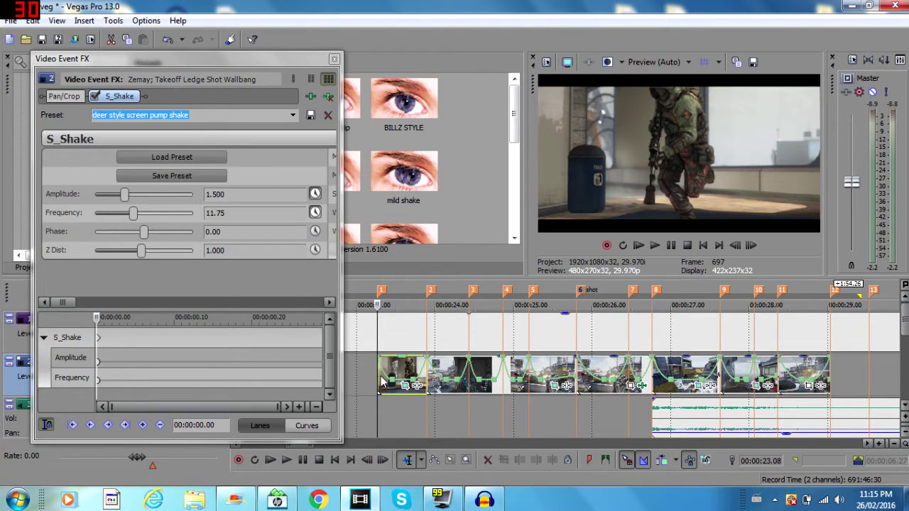
click(426, 381)
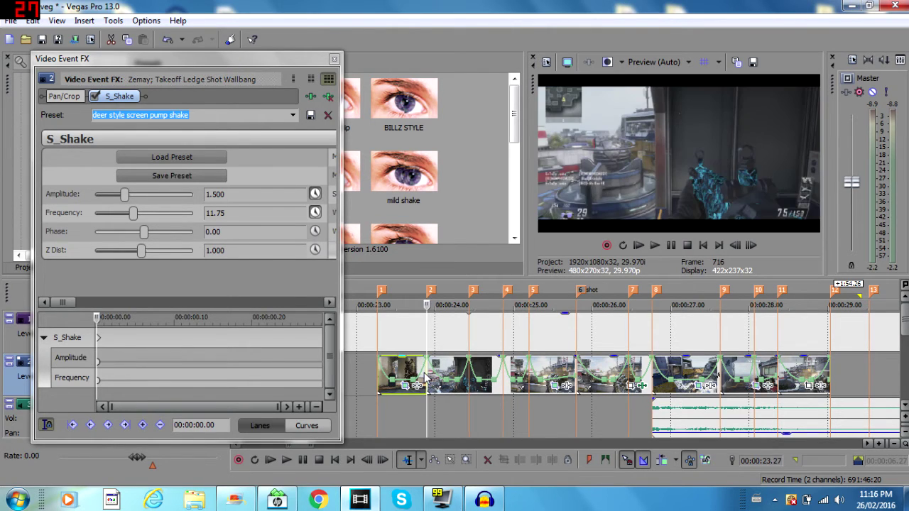
Add an S_Shake keyframe at marker 7 (00:00:00.20) with Amplitude 0.000 and Frequency 0.10.
click(604, 373)
click(628, 375)
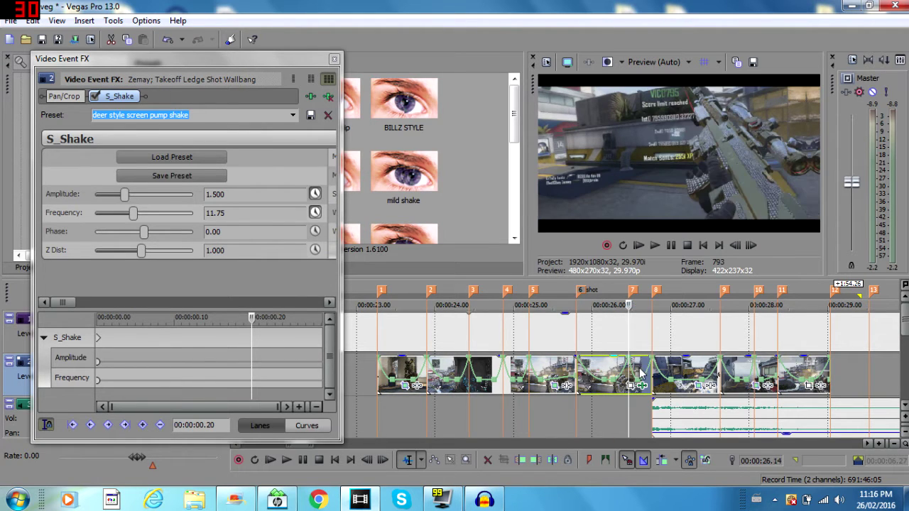
click(644, 364)
click(628, 375)
click(142, 425)
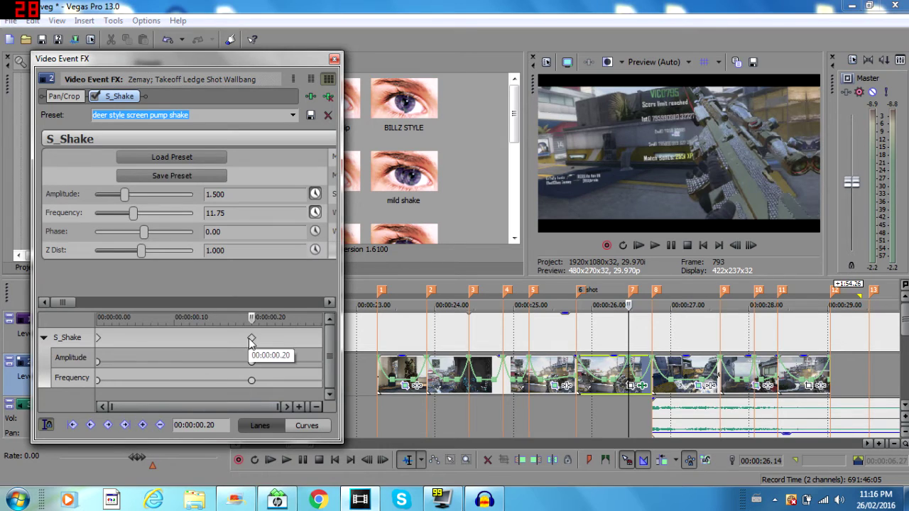
drag(124, 194, 48, 210)
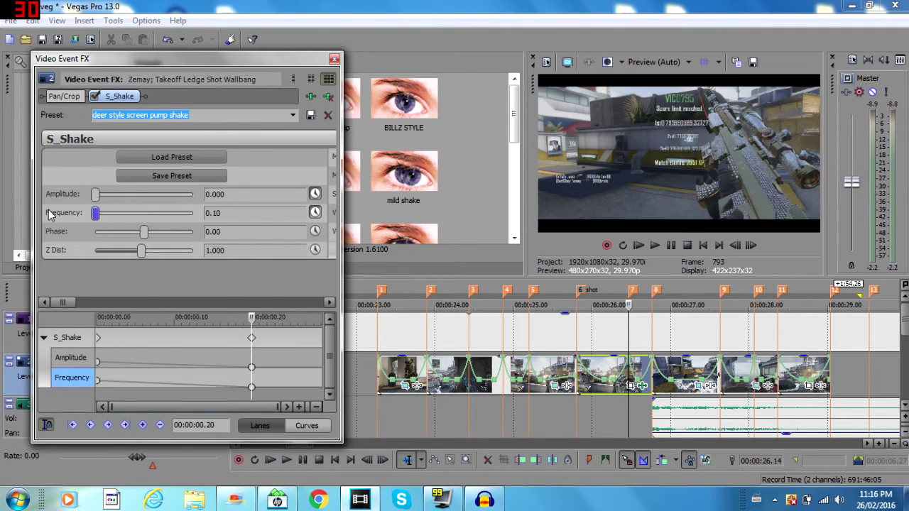
click(252, 338)
click(252, 338)
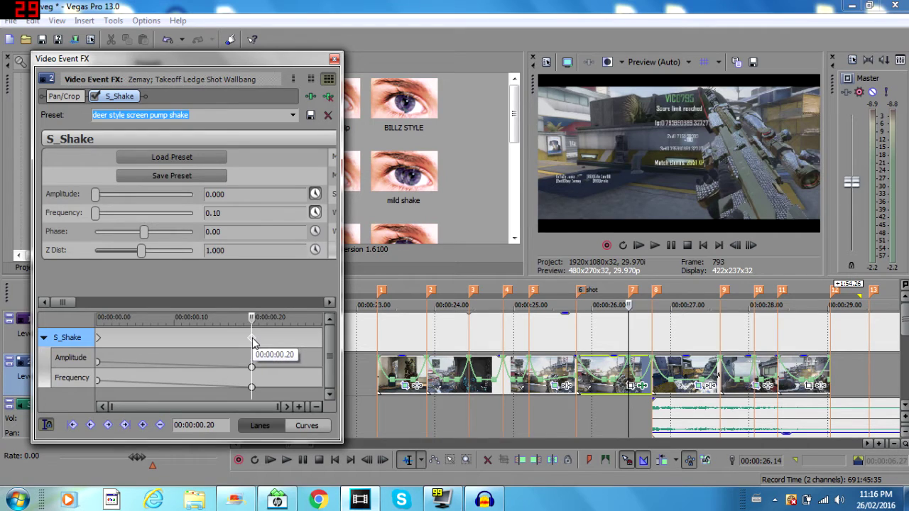
Switch to the clip's Pan/Crop settings and apply the "screen pump" preset at its first frame.
click(65, 98)
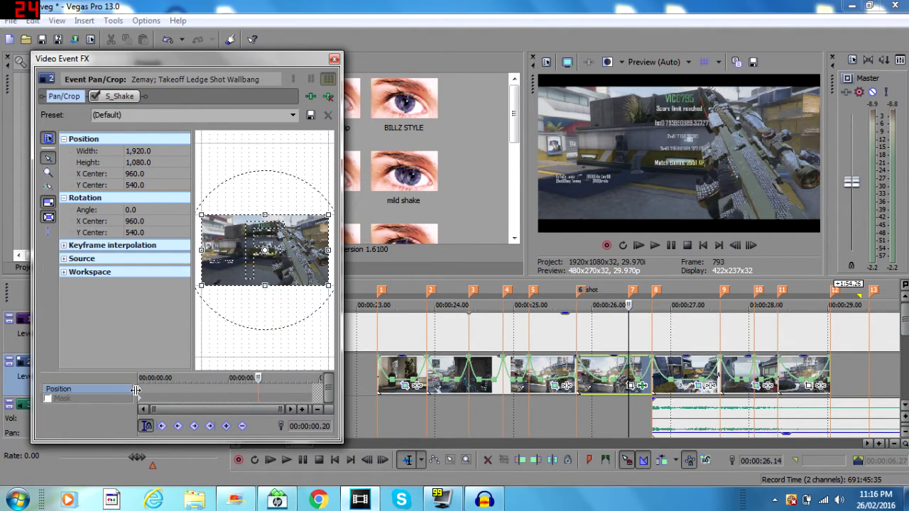
key(space)
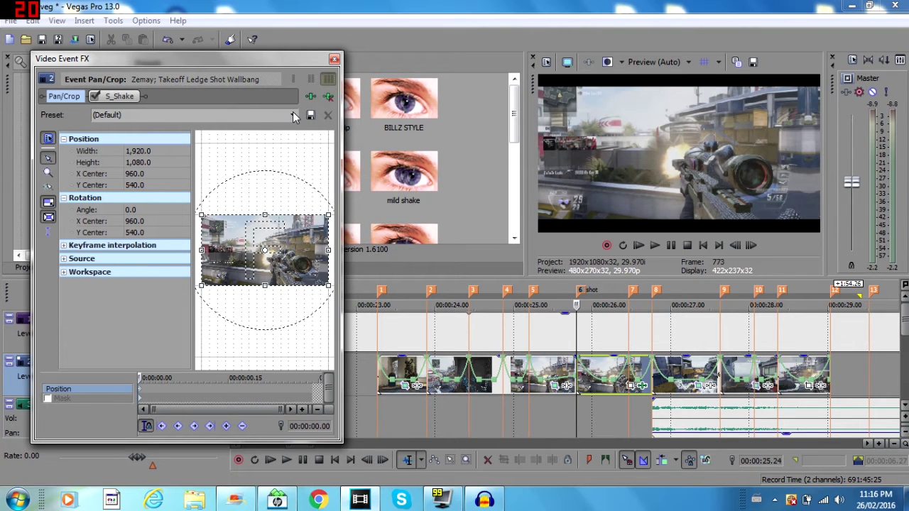
click(293, 115)
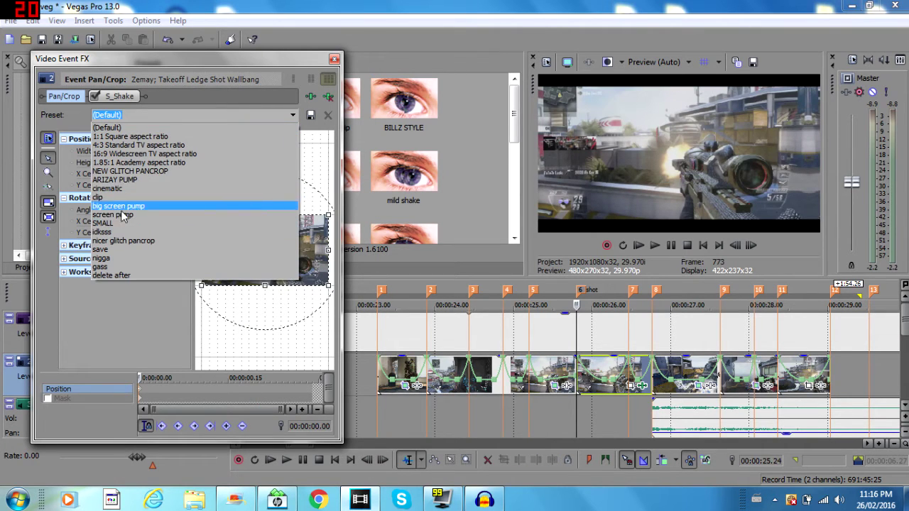
click(120, 215)
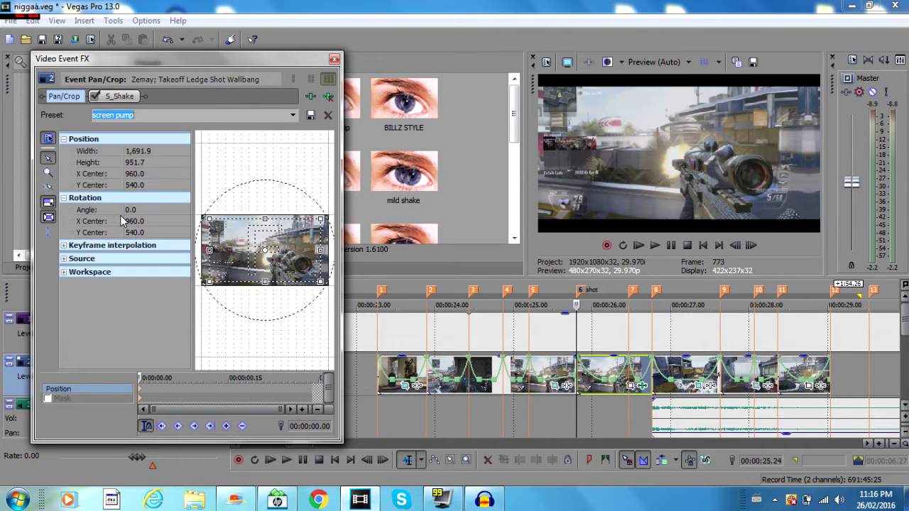
Add a Pan/Crop keyframe at marker 7 (00:00:00.20) and another with the (Default) preset at 00:00:00.17.
click(627, 381)
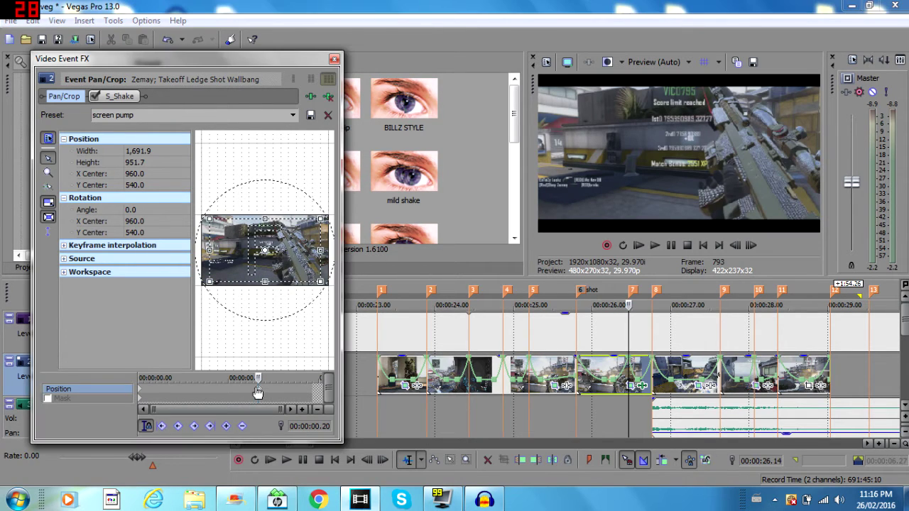
click(259, 392)
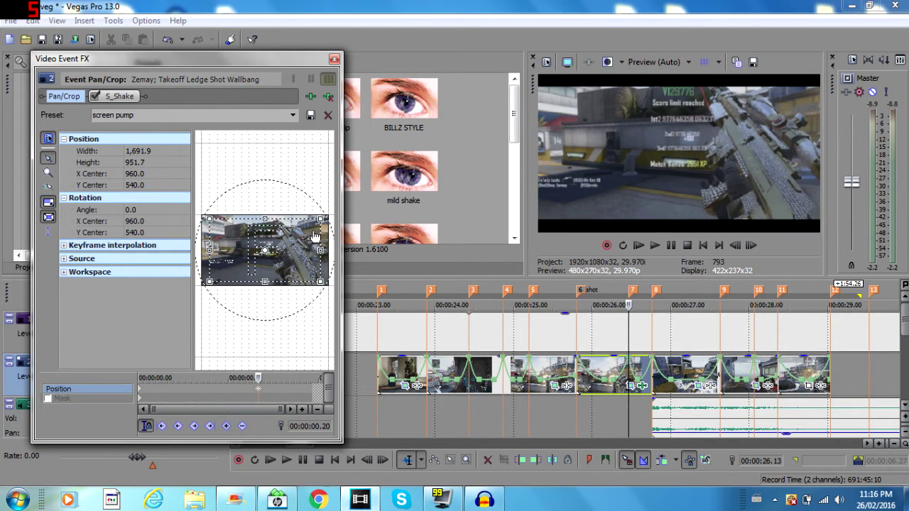
click(293, 115)
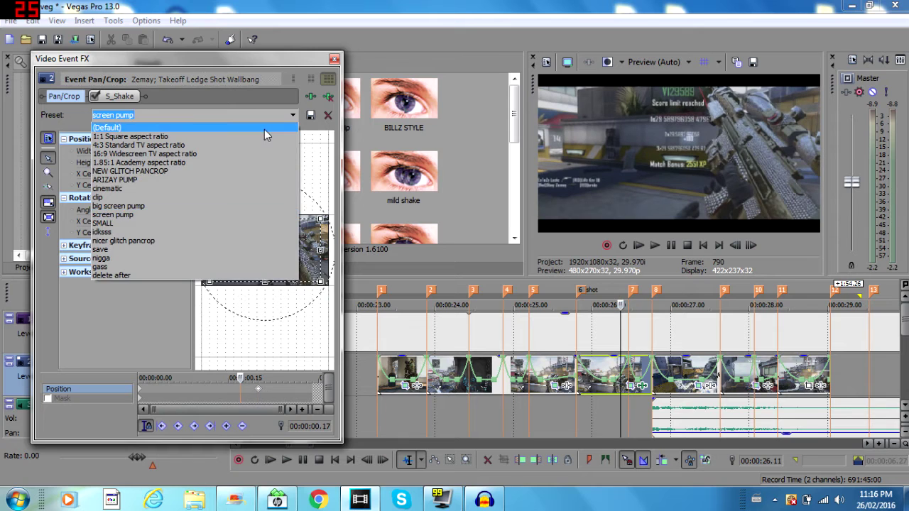
click(265, 124)
Add a Pan/Crop keyframe at the clip's end, 00:00:00.29, and apply the (Default) preset to it.
click(331, 392)
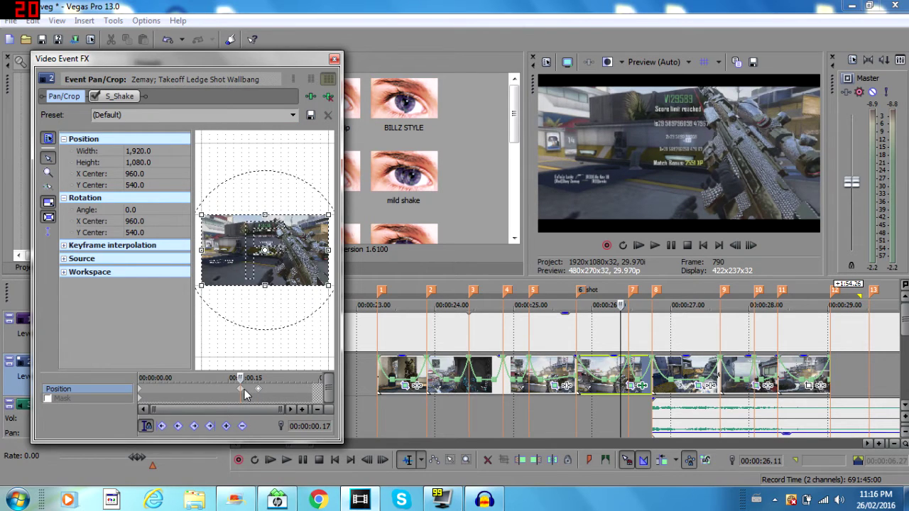
click(213, 425)
click(226, 426)
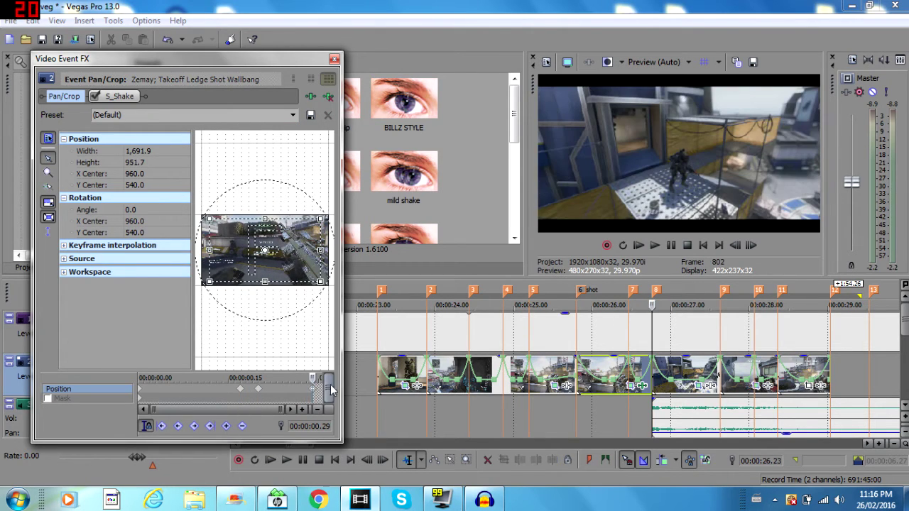
drag(316, 394, 294, 392)
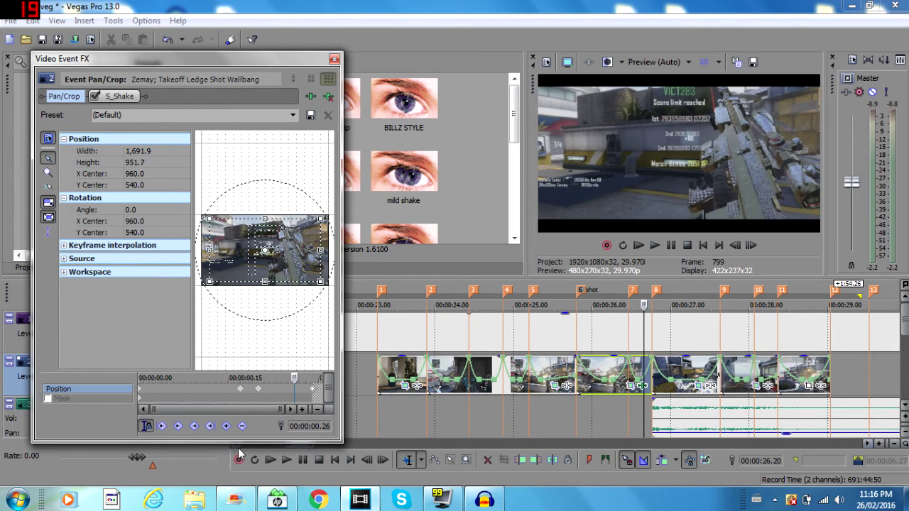
click(316, 395)
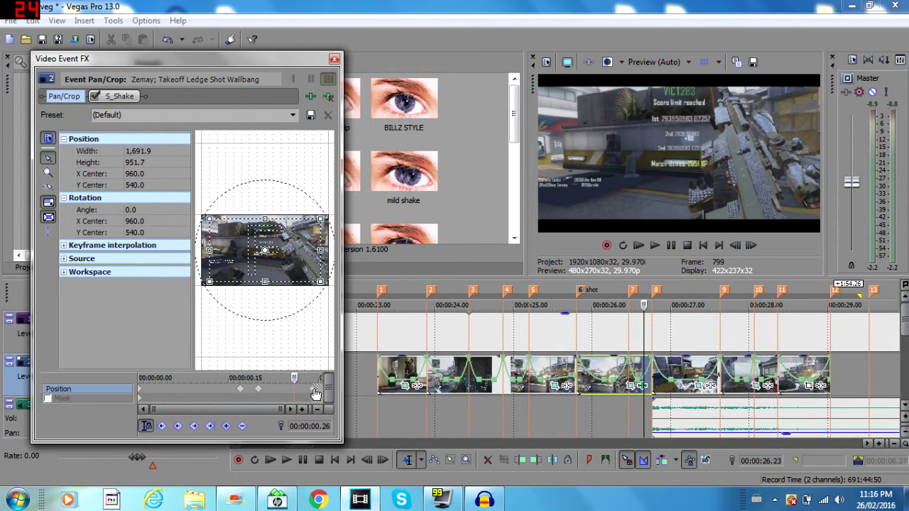
click(261, 395)
click(316, 394)
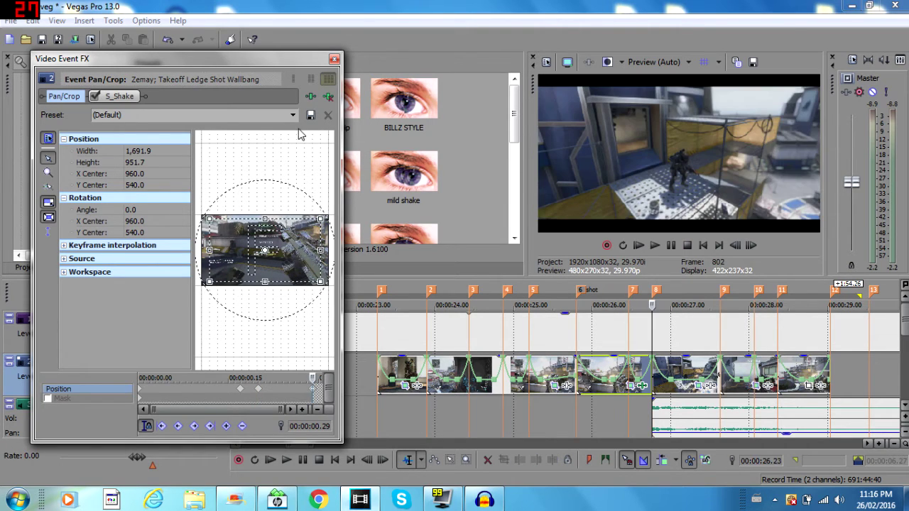
click(293, 114)
click(253, 123)
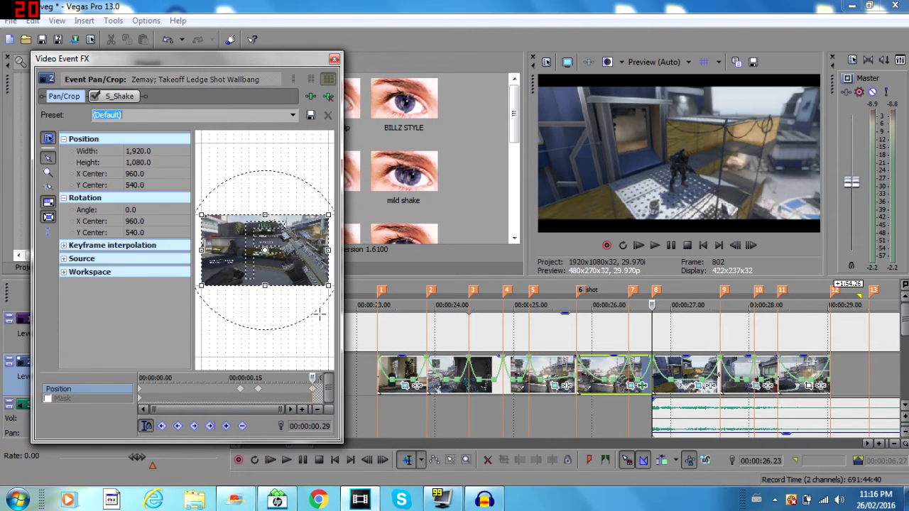
Apply the S_Shake "deer style screen pump shake" preset to the clip that starts at marker 8.
click(335, 60)
click(686, 376)
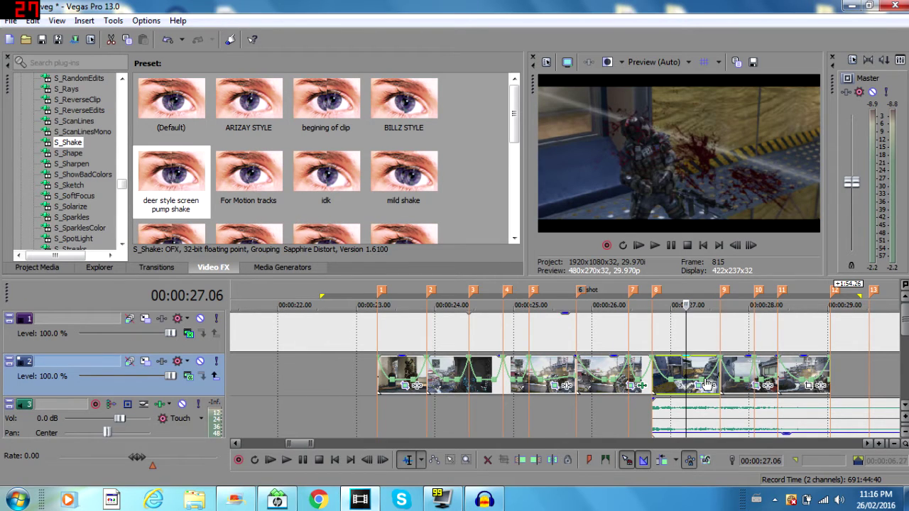
drag(170, 174, 710, 394)
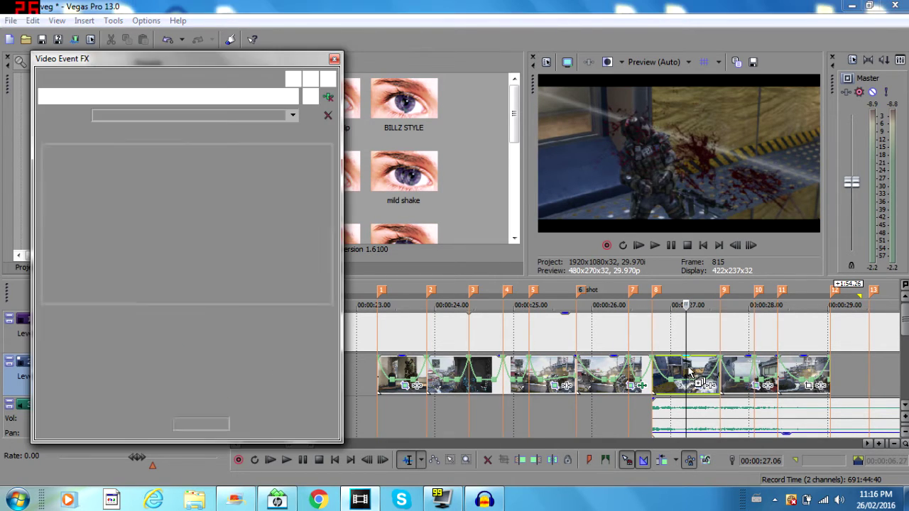
Adjust the marker 8 clip's Pan/Crop frame at 00:00:00.13 to about 1,434 by 807.
click(81, 96)
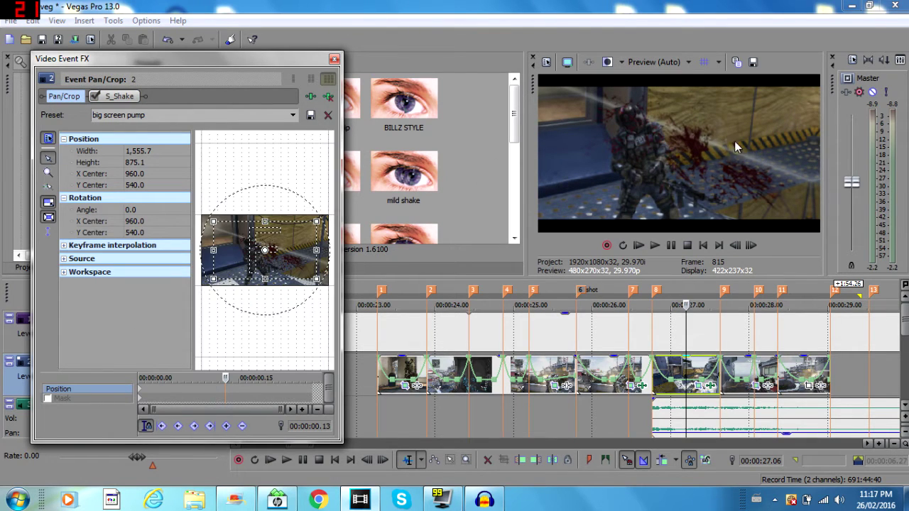
mouse_move(318, 279)
mouse_down()
mouse_move(326, 288)
mouse_move(308, 282)
mouse_up()
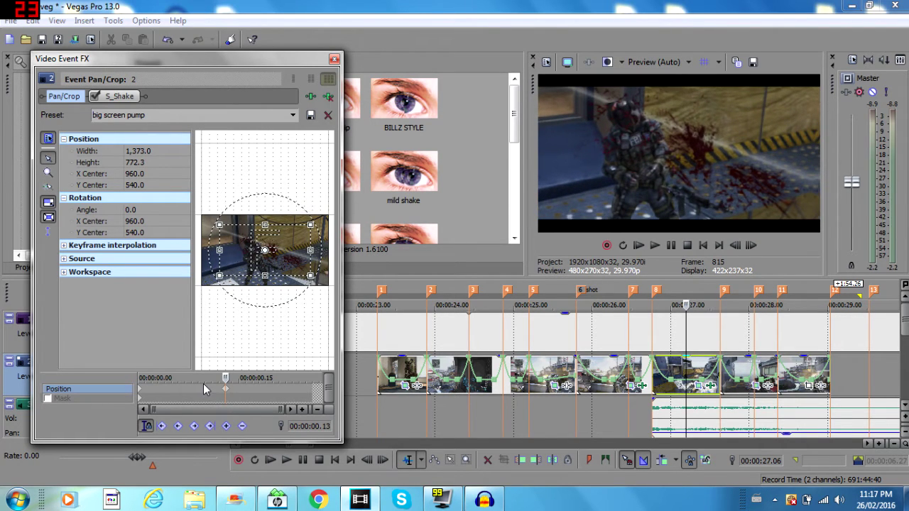
right_click(226, 388)
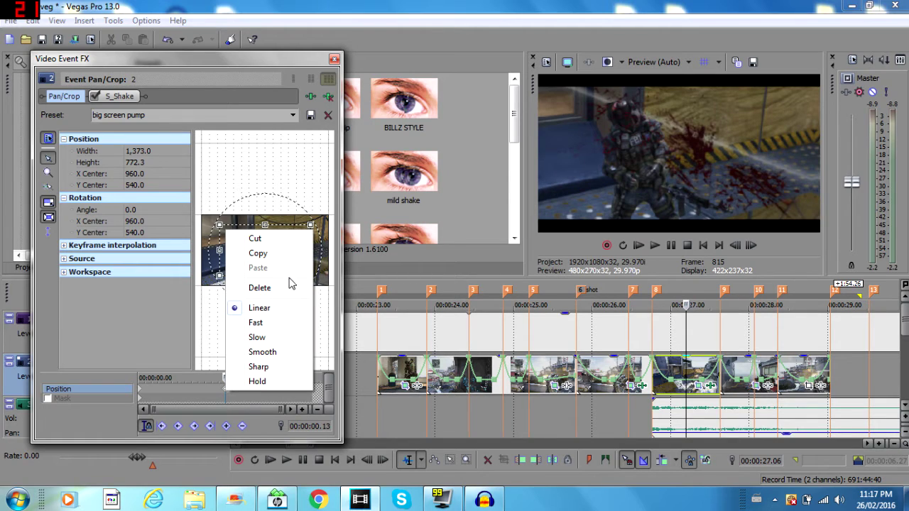
click(231, 397)
drag(317, 281, 326, 295)
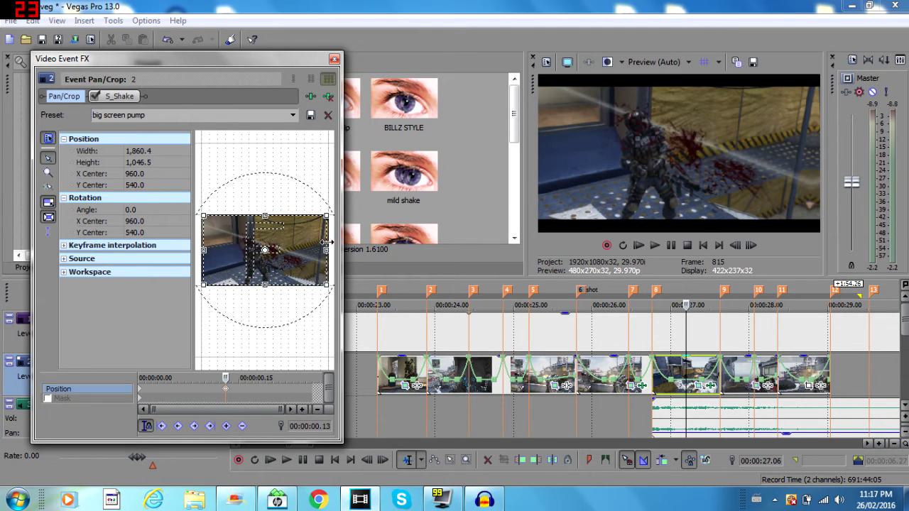
mouse_move(323, 283)
mouse_down()
mouse_move(304, 276)
mouse_move(311, 282)
mouse_up()
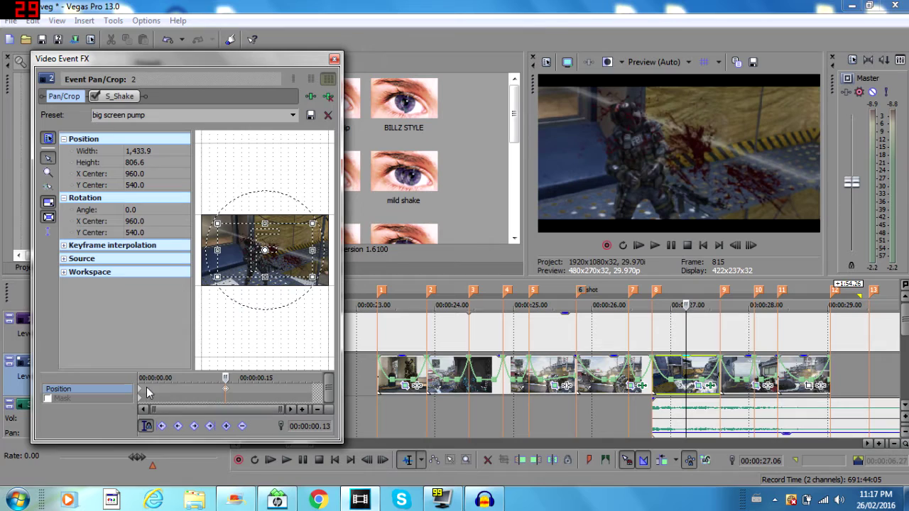
right_click(145, 390)
click(223, 390)
Animate S_Shake's Amplitude and Frequency on the marker 8 clip, dropping to 0.000 and 0.10 at 00:00:00.26.
click(119, 97)
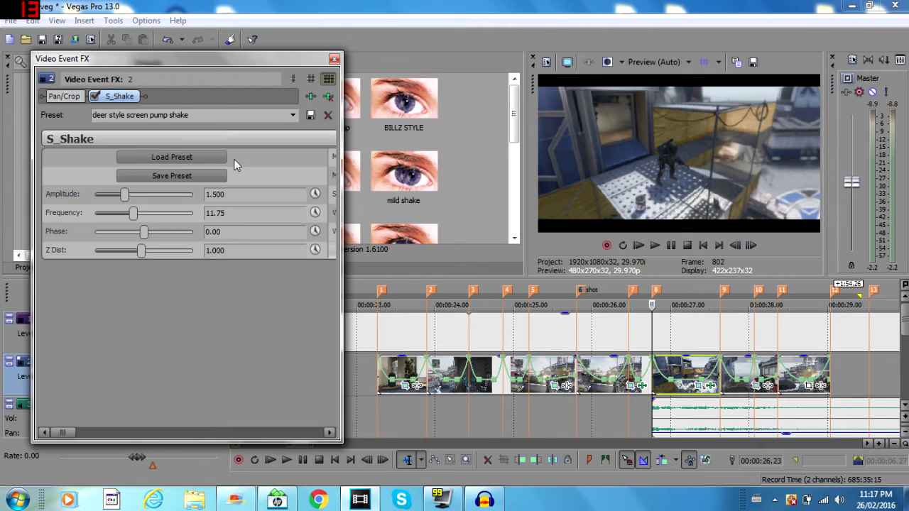
click(314, 193)
click(314, 212)
drag(220, 369, 322, 369)
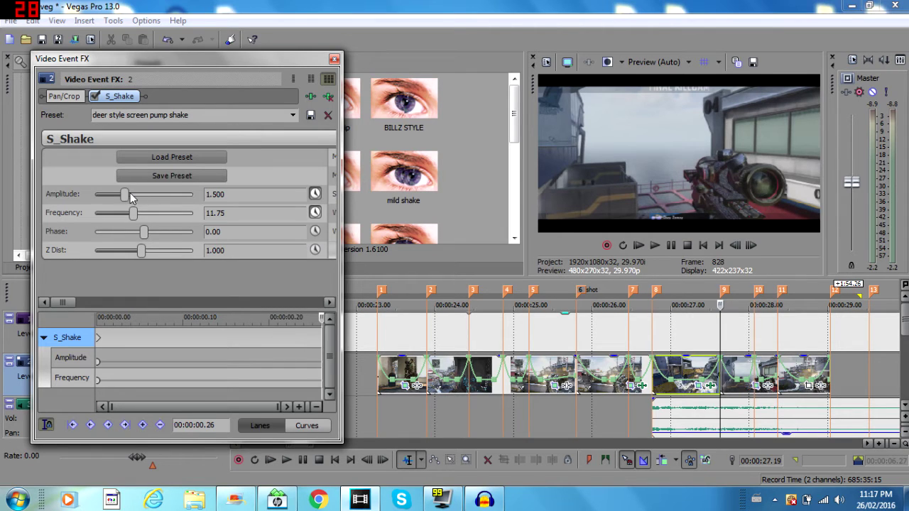
drag(131, 193, 51, 179)
drag(131, 214, 64, 213)
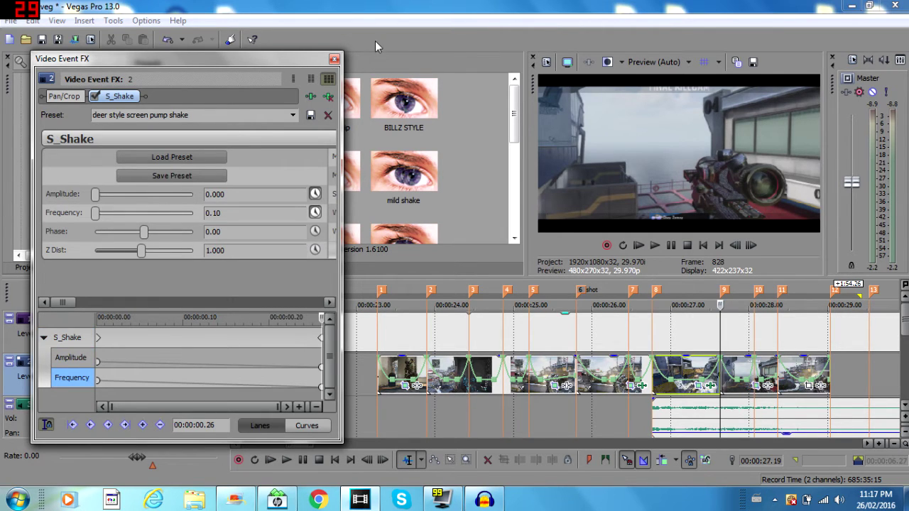
Add the "deer style screen pump shake" S_Shake to the marker 11 clip, with Amplitude 0.000 and Frequency 0.10 keyframed at 00:00:00.20.
click(334, 60)
click(792, 374)
drag(190, 175, 754, 359)
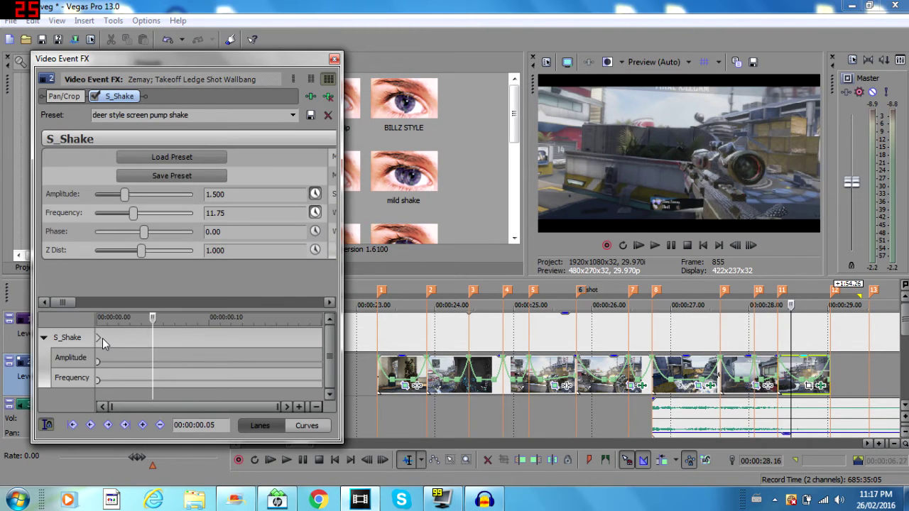
click(100, 338)
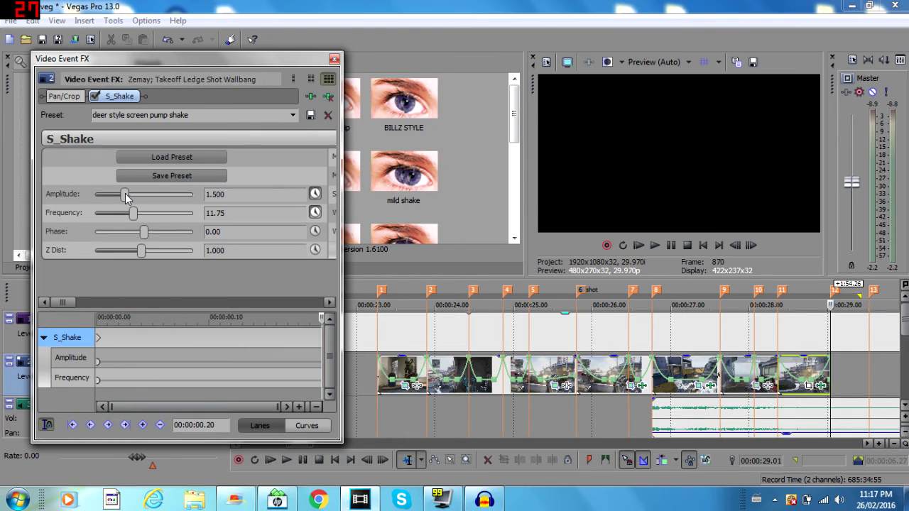
drag(124, 199, 95, 213)
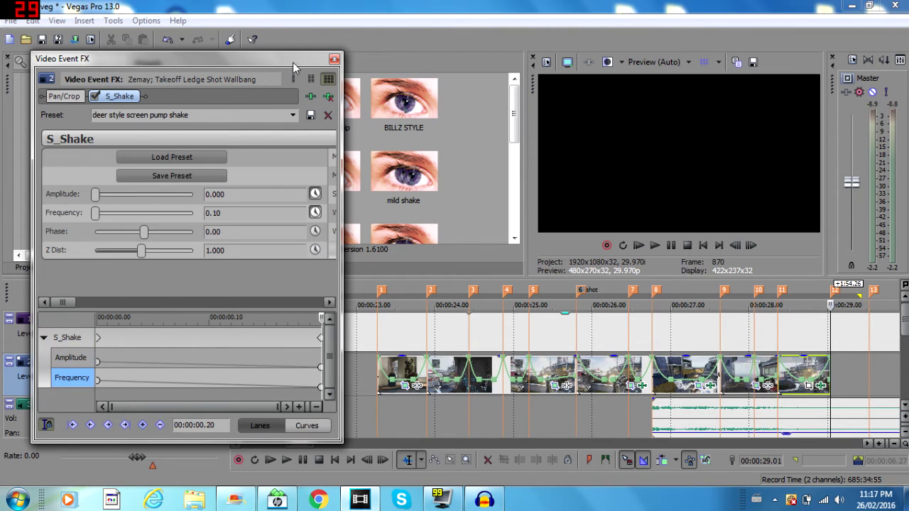
click(333, 59)
Select the time range from 00:00:22.08 to 00:00:30.09 around the clips and play back the edited sequence.
scroll(330, 430, down, 5)
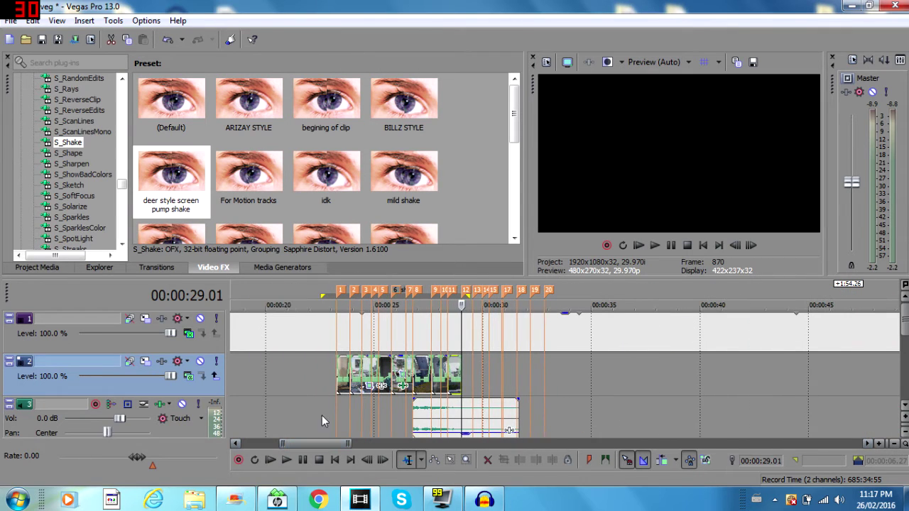
drag(314, 373, 490, 364)
key(space)
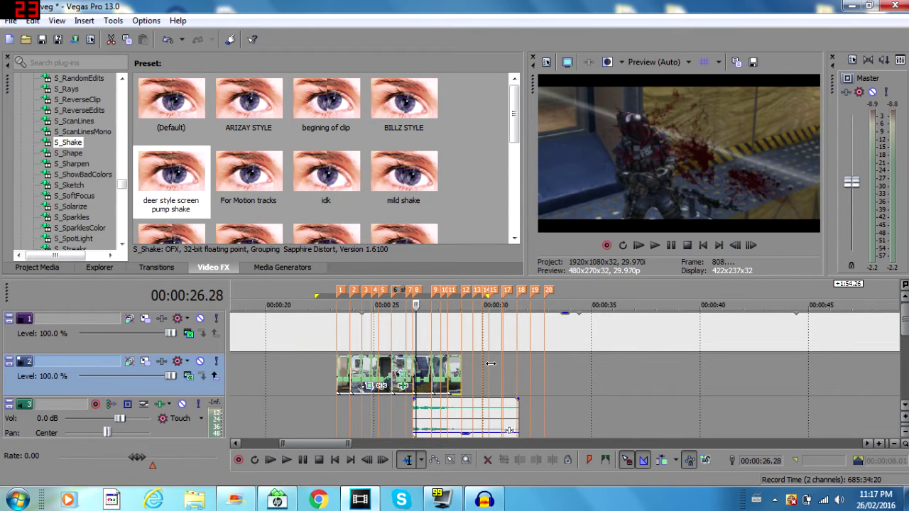
key(space)
key(space)
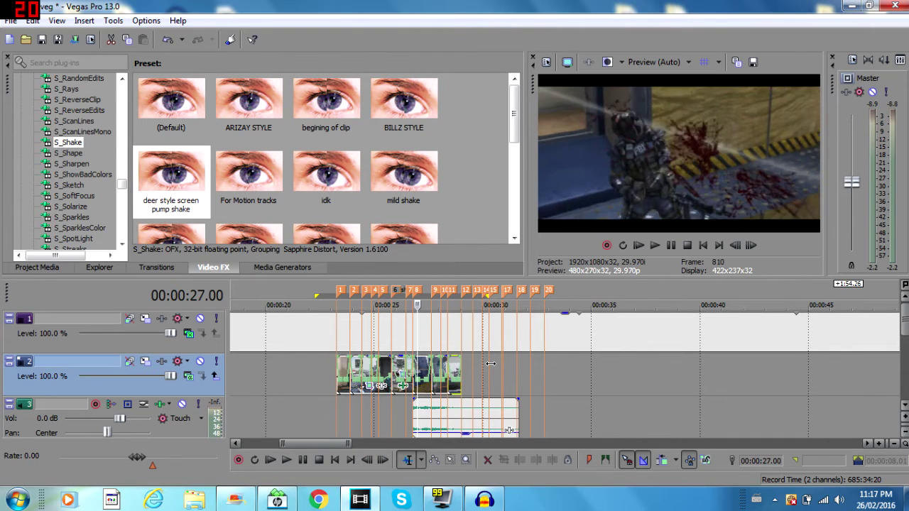
key(space)
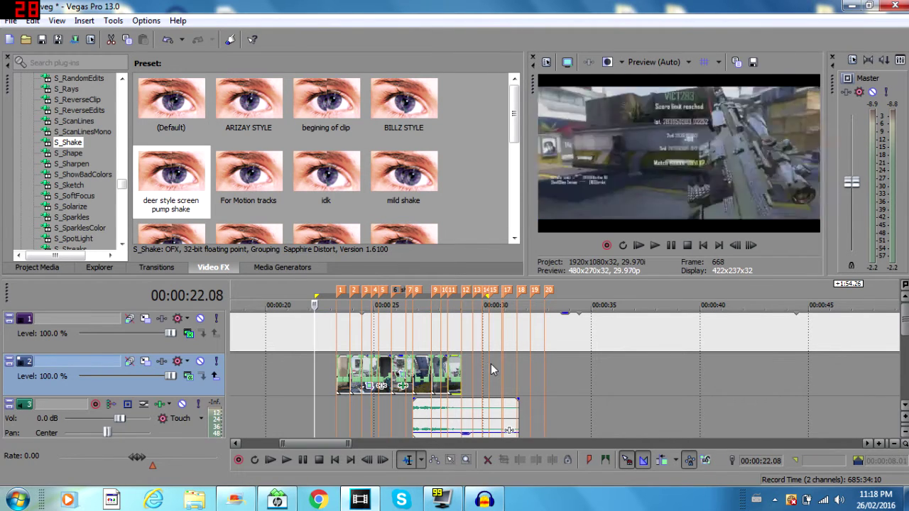
key(space)
key(space)
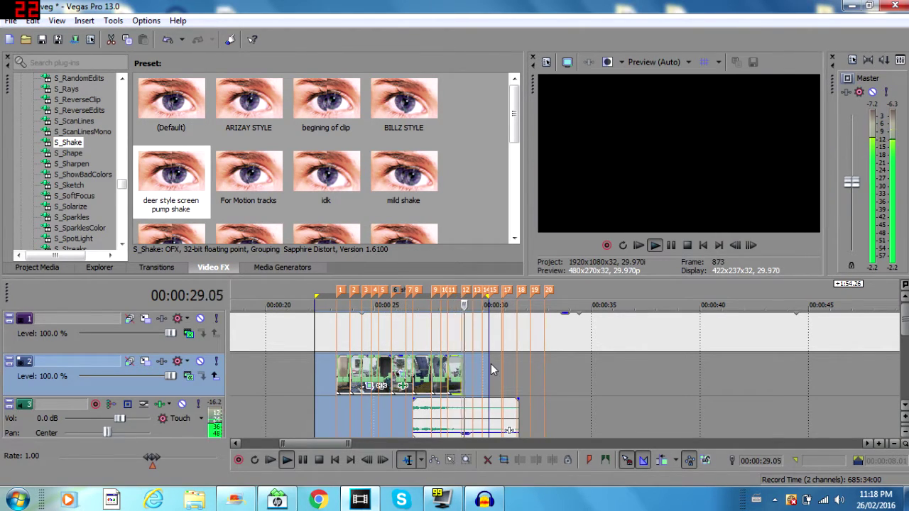
key(space)
key(Escape)
key(space)
key(space)
key(space)
key(space)
key(space)
key(space)
key(space)
key(space)
key(space)
shift+click(496, 326)
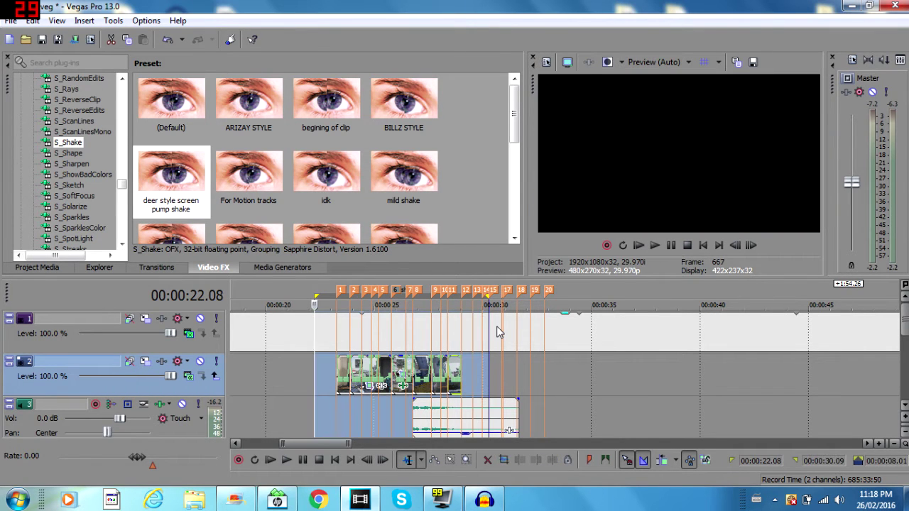
click(653, 244)
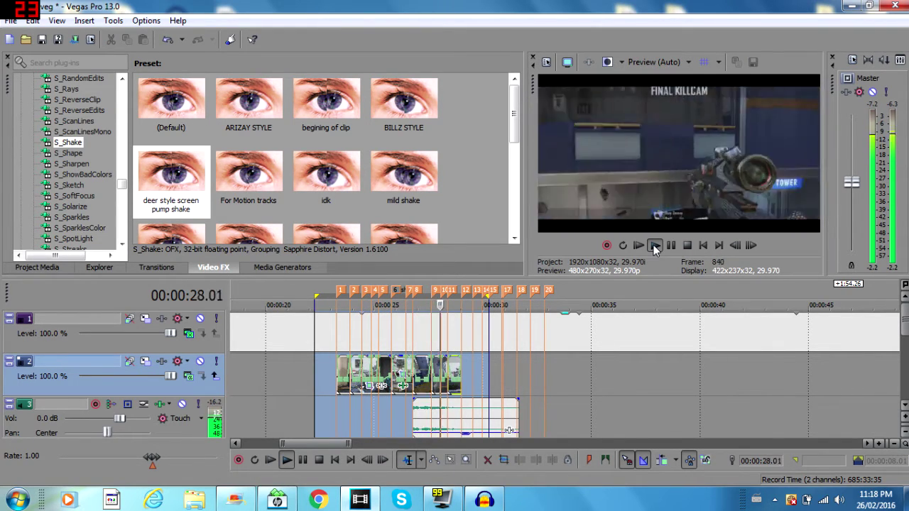
key(space)
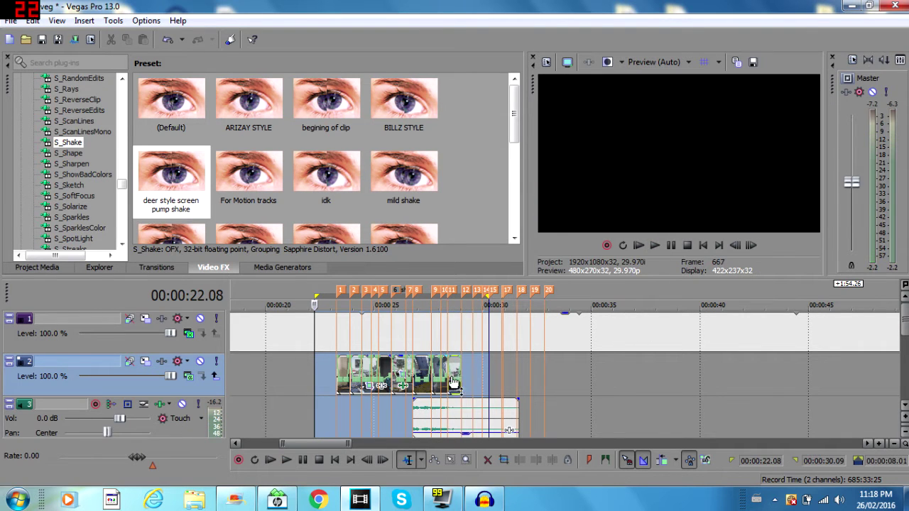
Play back the sequence from 00:00:24.13, inside the second clip, to check the pumps and shakes.
click(460, 364)
click(361, 365)
key(space)
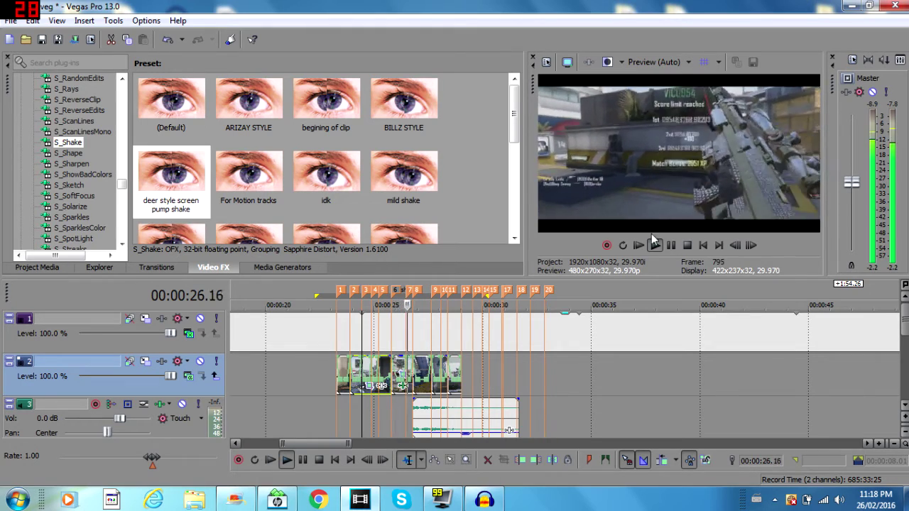
key(space)
key(space)
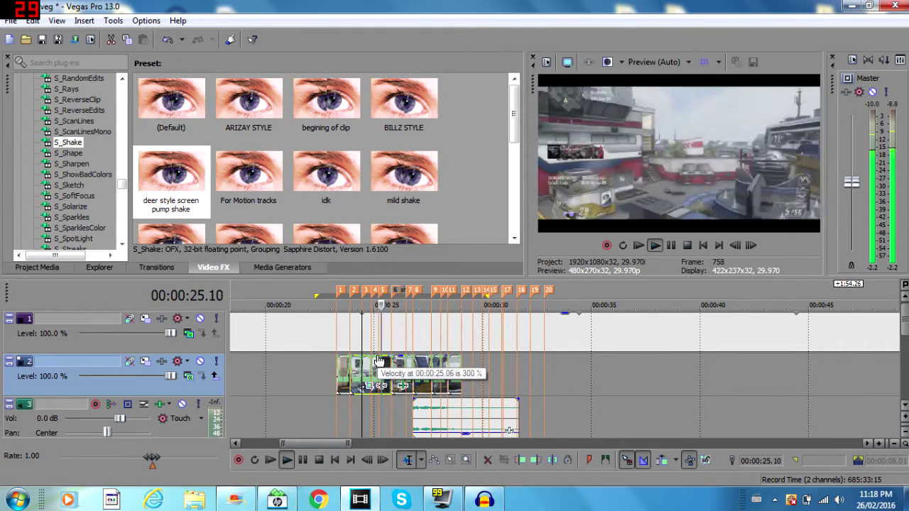
key(space)
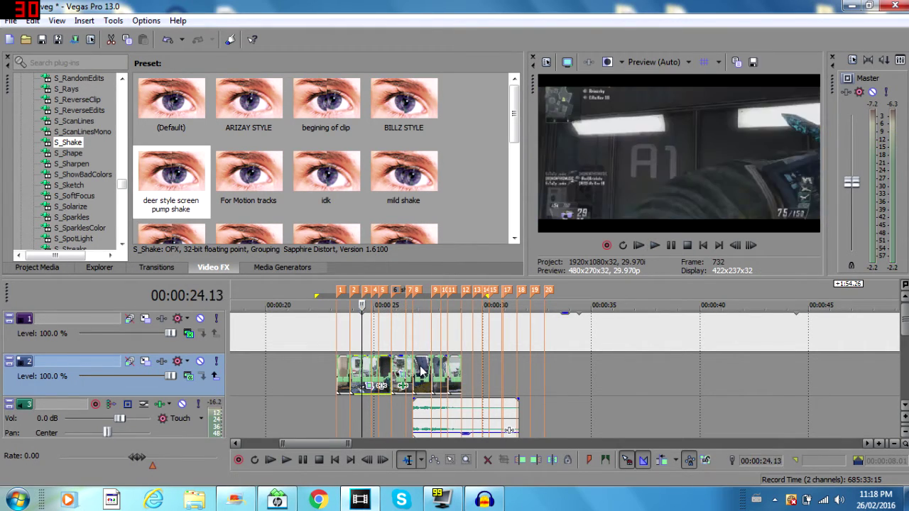
Apply the "mild shake" preset to the first S_Shake keyframe of the clip starting at marker 8.
click(421, 369)
scroll(422, 369, up, 3)
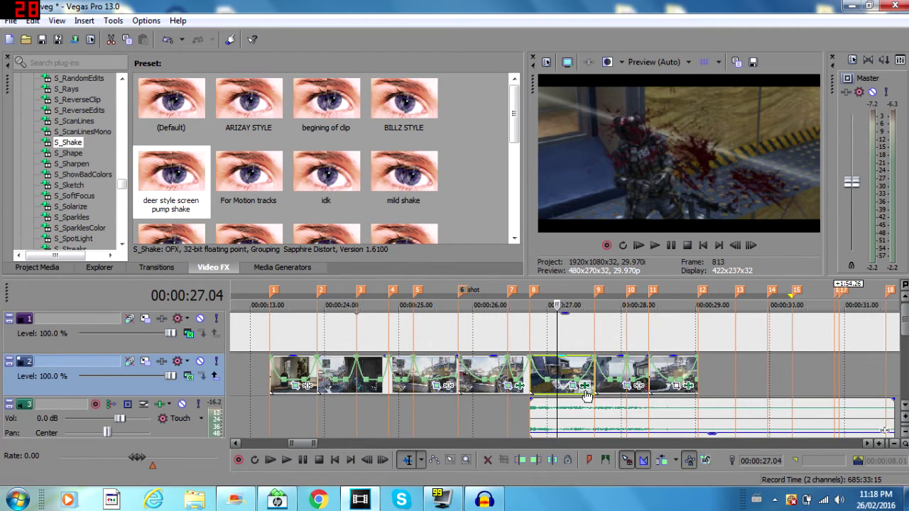
click(577, 388)
click(118, 95)
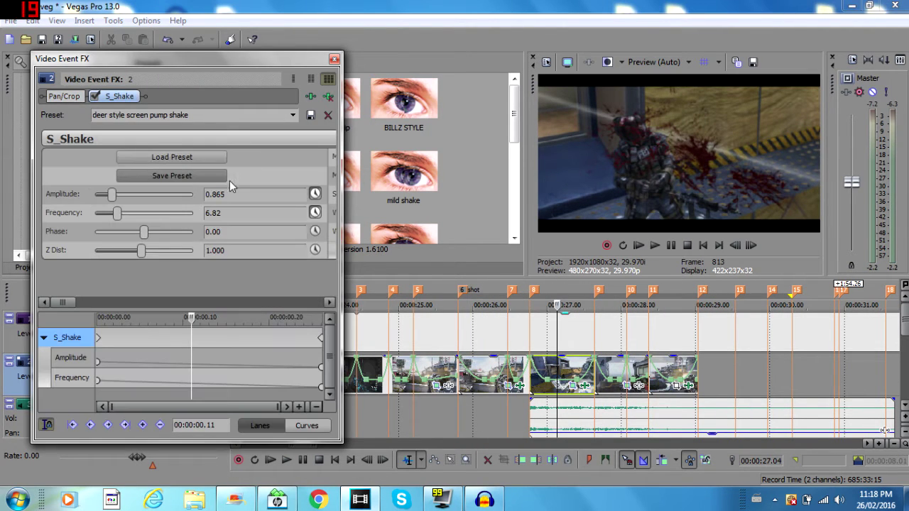
click(98, 339)
click(293, 115)
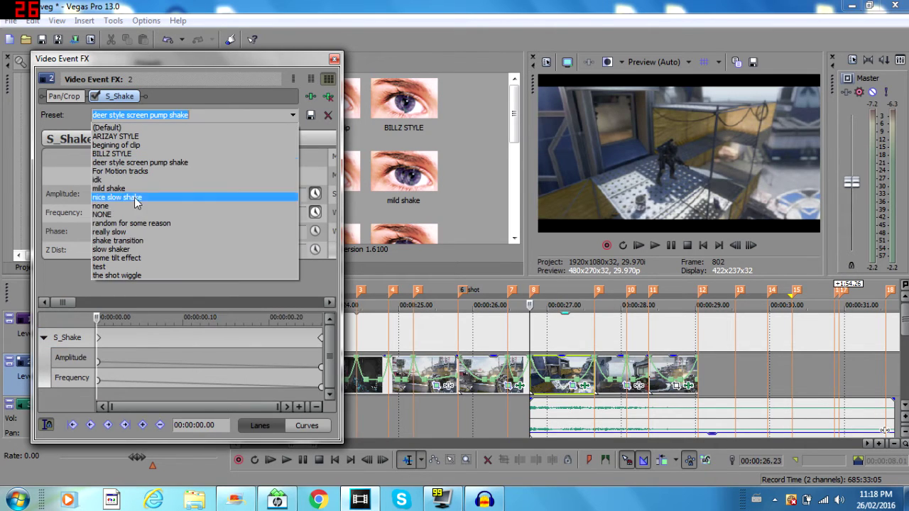
click(113, 188)
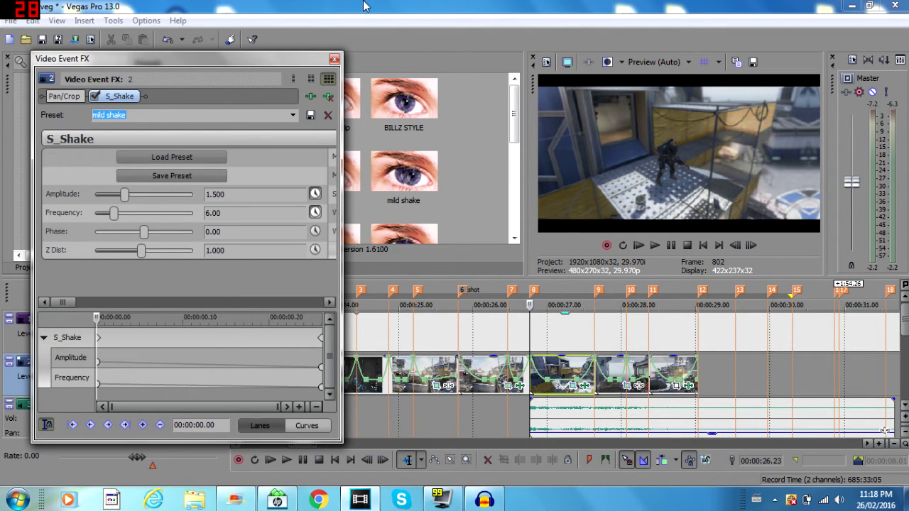
click(334, 60)
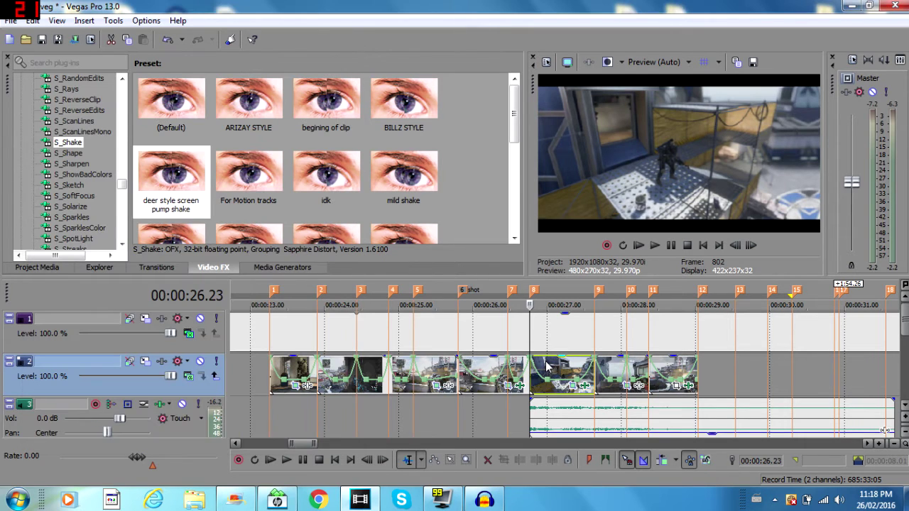
Apply the "mild shake" preset to the first S_Shake keyframe of the marker 11 clip and preview the result.
click(675, 382)
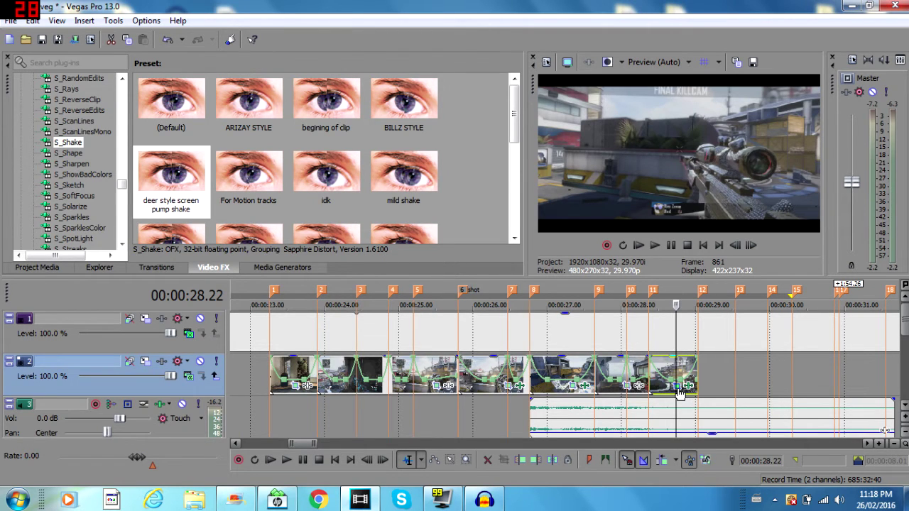
click(677, 387)
click(119, 96)
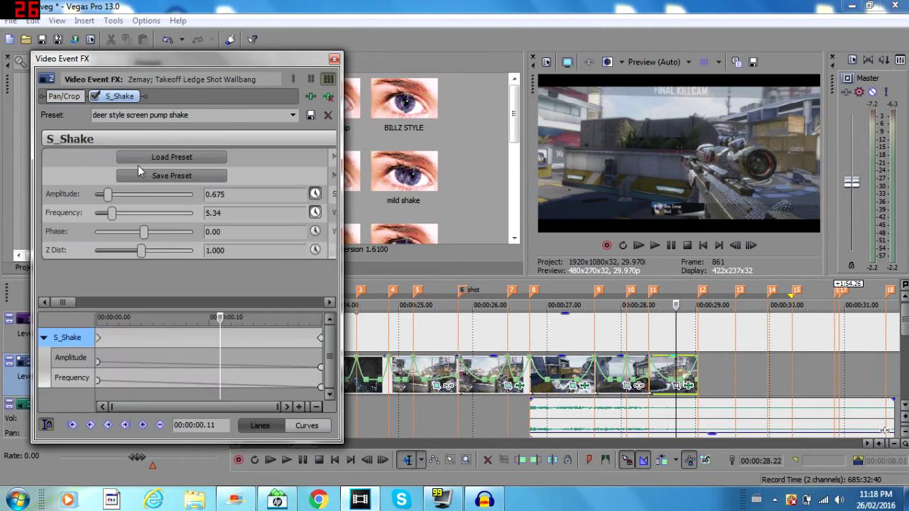
click(100, 338)
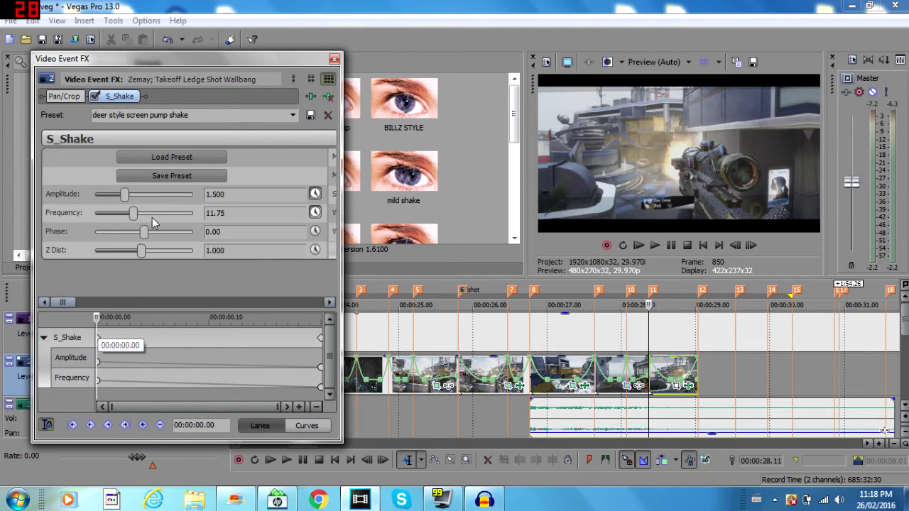
click(293, 115)
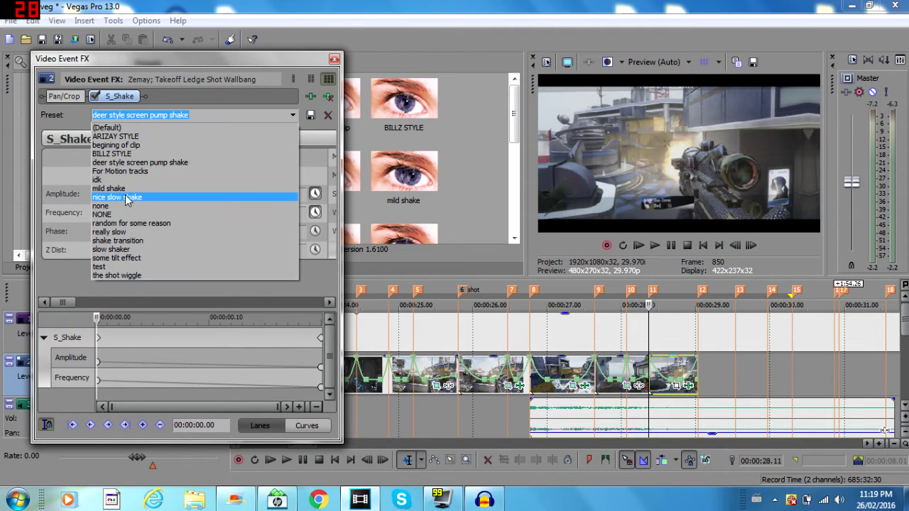
click(121, 188)
click(334, 59)
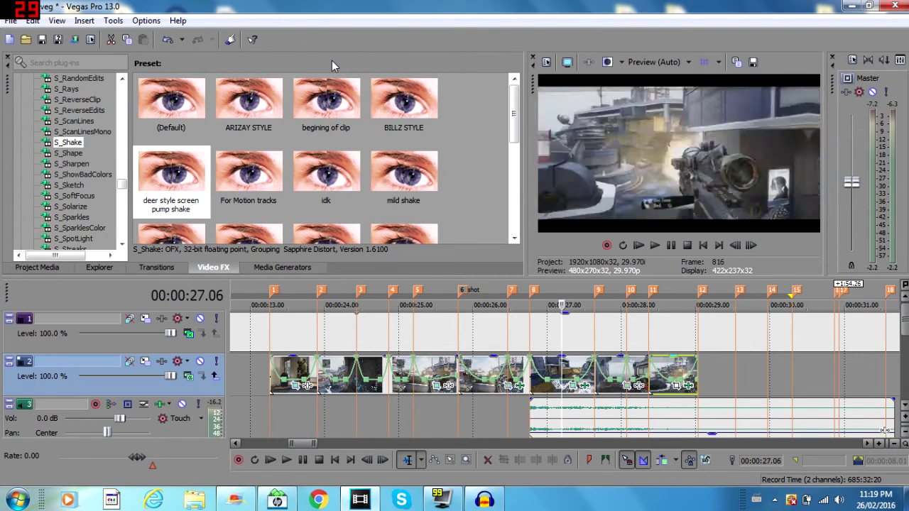
key(space)
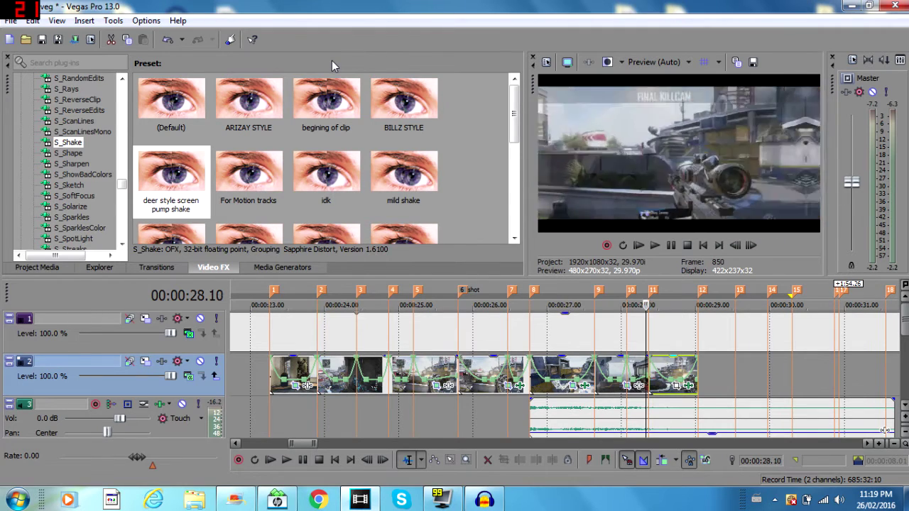
Play back the end of the sequence to check the shake on the clip starting at marker 11.
key(space)
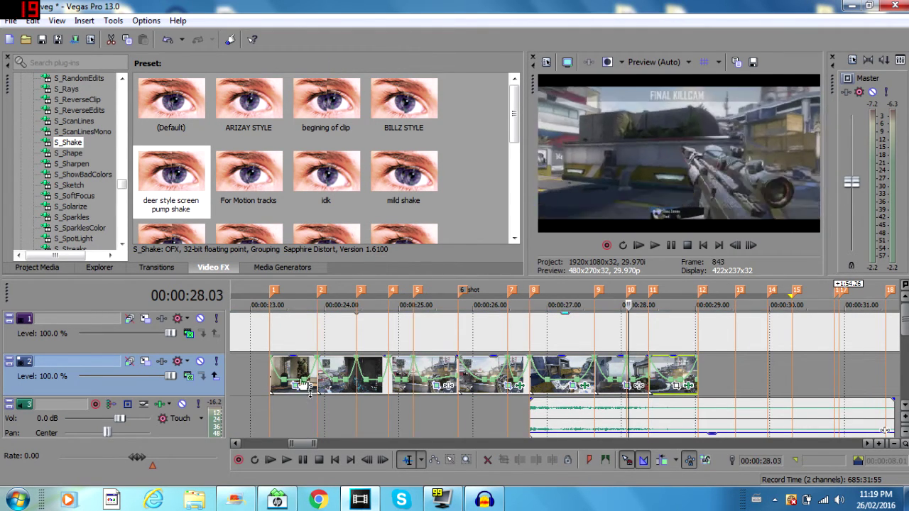
key(space)
scroll(304, 442, down, 5)
key(space)
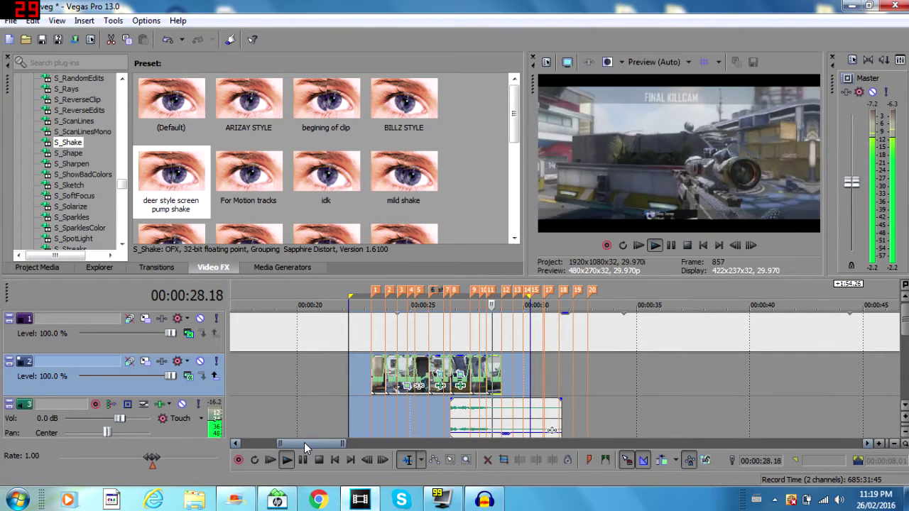
key(space)
click(490, 360)
scroll(492, 362, up, 2)
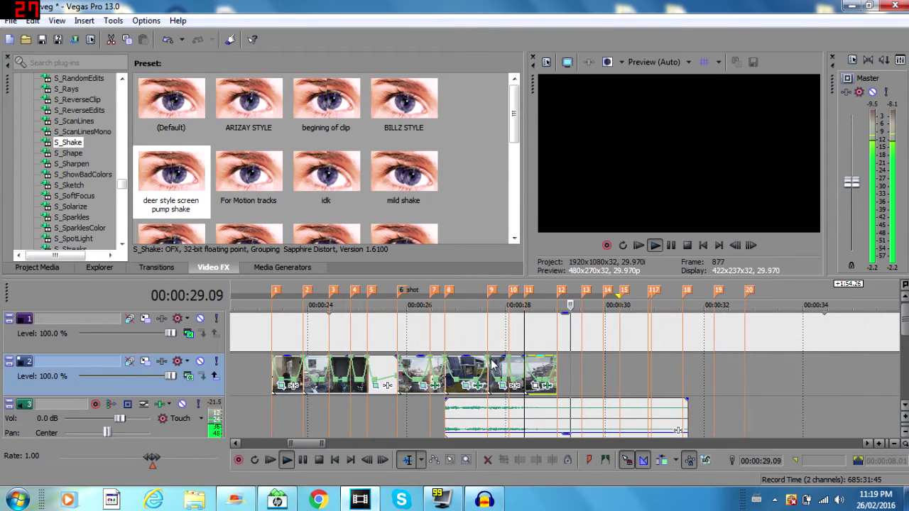
key(space)
Shorten the marker 11 clip's shake by moving its closing S_Shake keyframe to about 00:00:00.12.
click(534, 373)
click(537, 388)
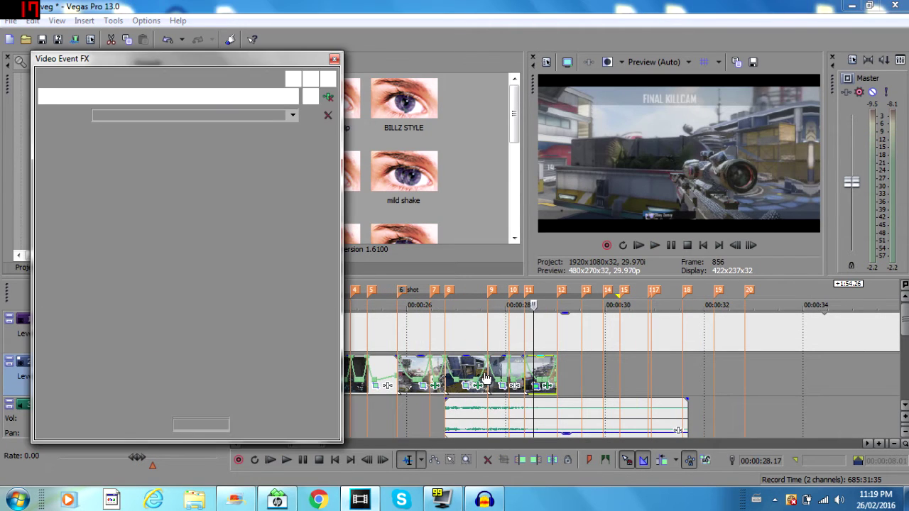
click(120, 97)
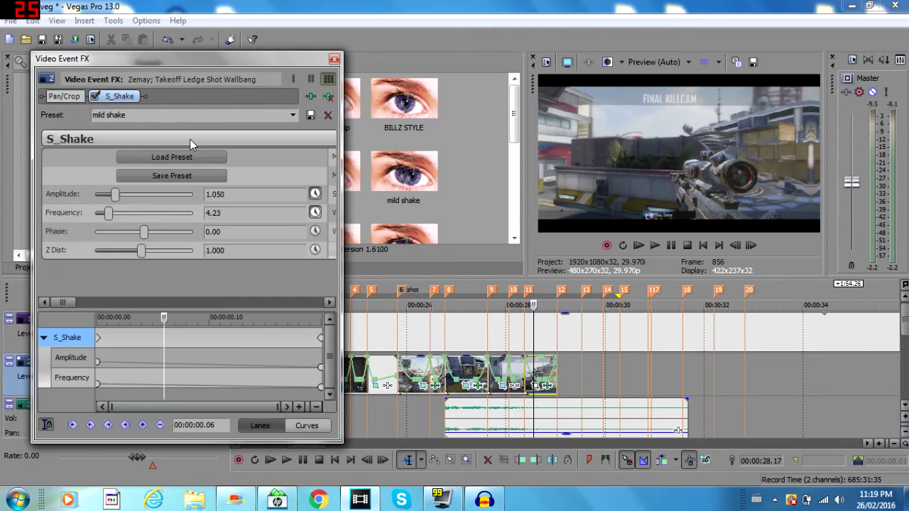
click(100, 346)
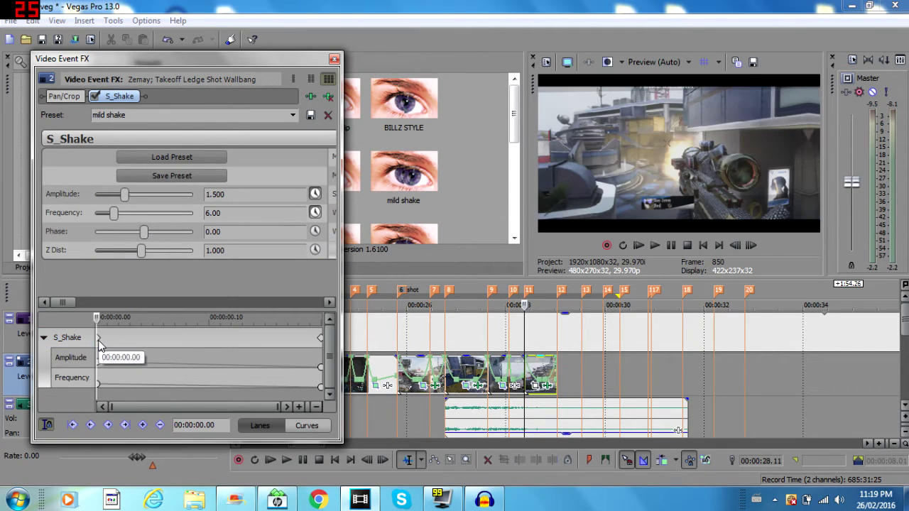
drag(319, 336, 220, 340)
click(529, 365)
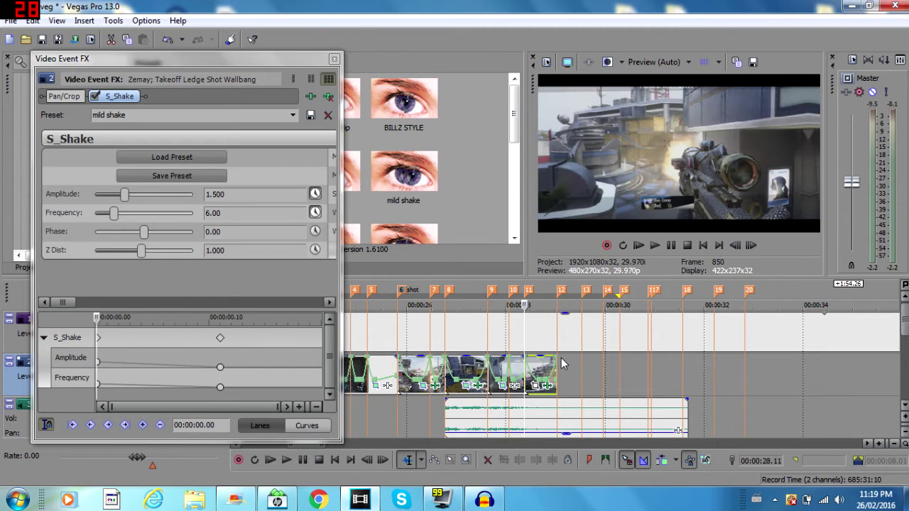
click(560, 333)
click(522, 334)
click(556, 327)
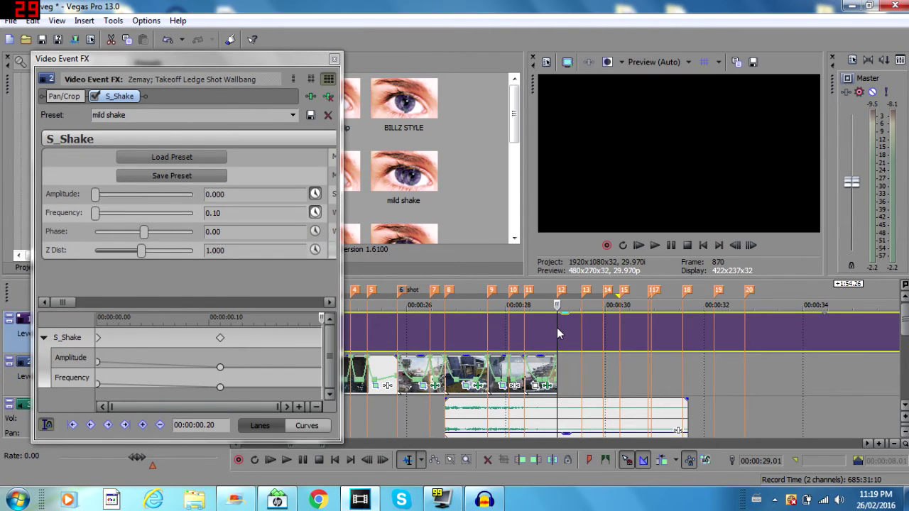
mouse_move(221, 339)
mouse_down()
mouse_move(259, 339)
mouse_move(235, 335)
mouse_up()
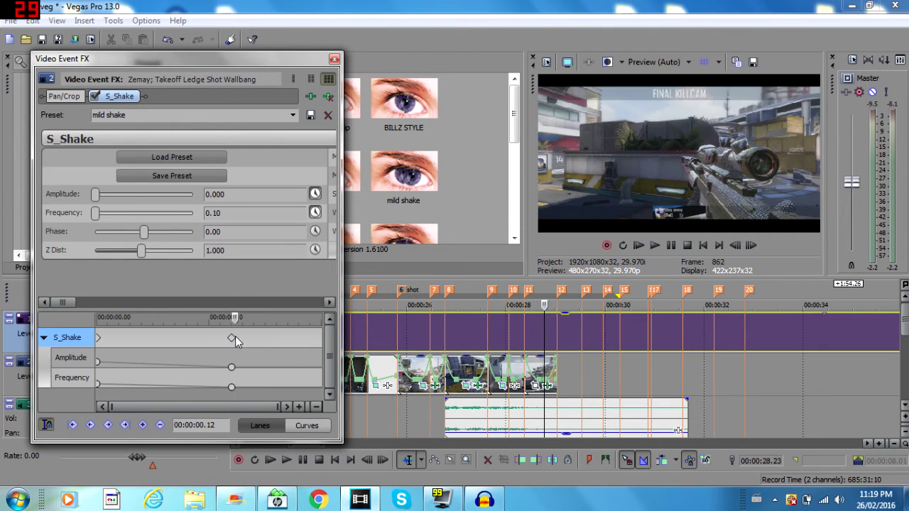
click(334, 59)
drag(313, 447, 358, 445)
drag(459, 294, 563, 291)
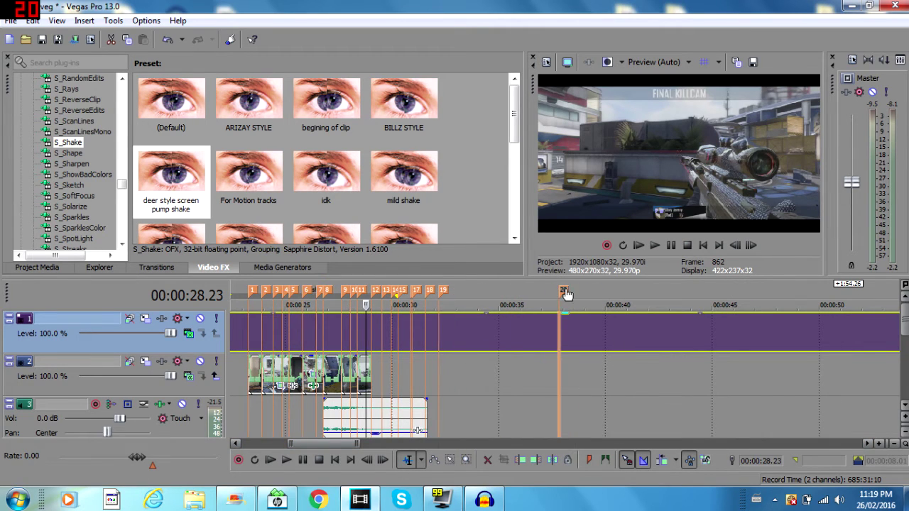
click(438, 364)
click(553, 372)
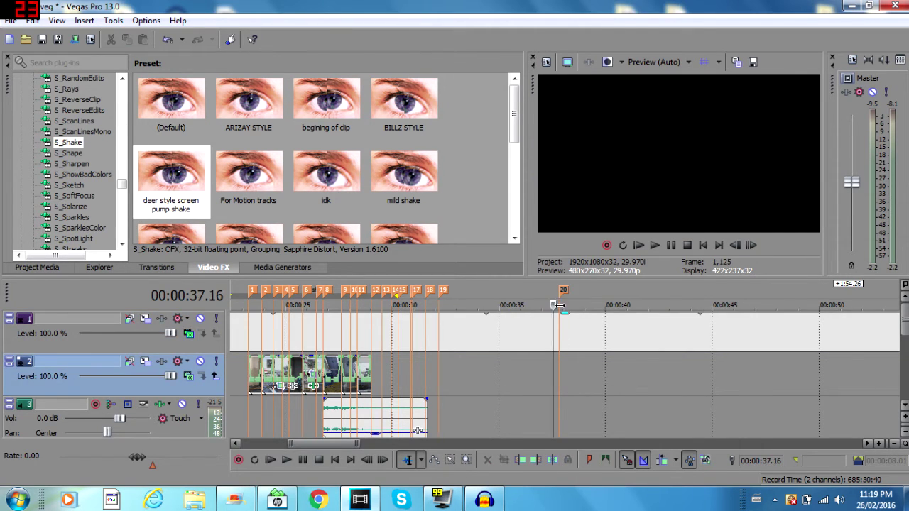
mouse_move(564, 293)
mouse_down()
mouse_move(471, 312)
mouse_move(481, 305)
mouse_up()
key(Escape)
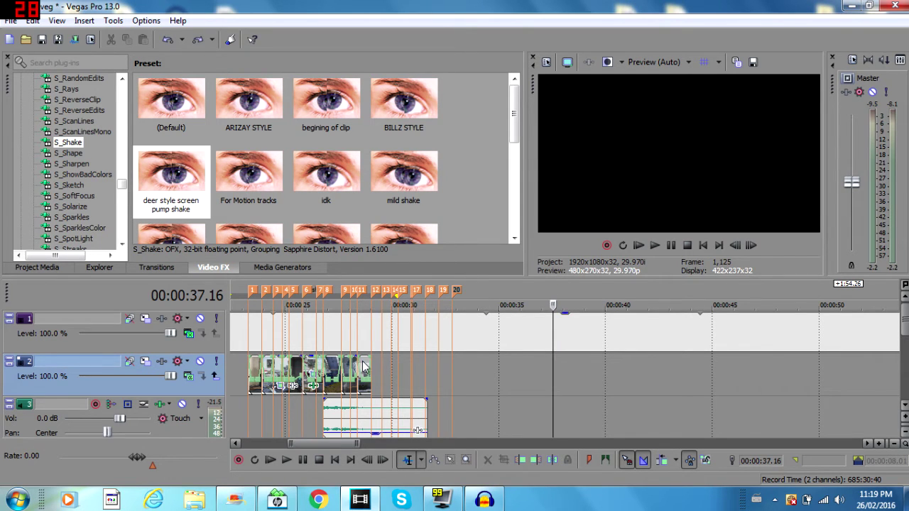
Inspect the S_Shake keyframes and the Pan/Crop settings of the marker 11 clip.
click(363, 367)
scroll(363, 366, up, 8)
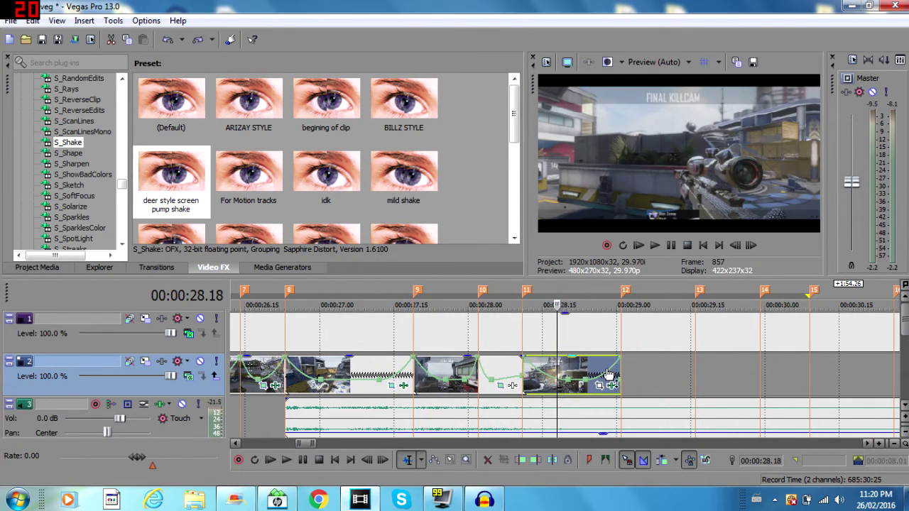
click(599, 386)
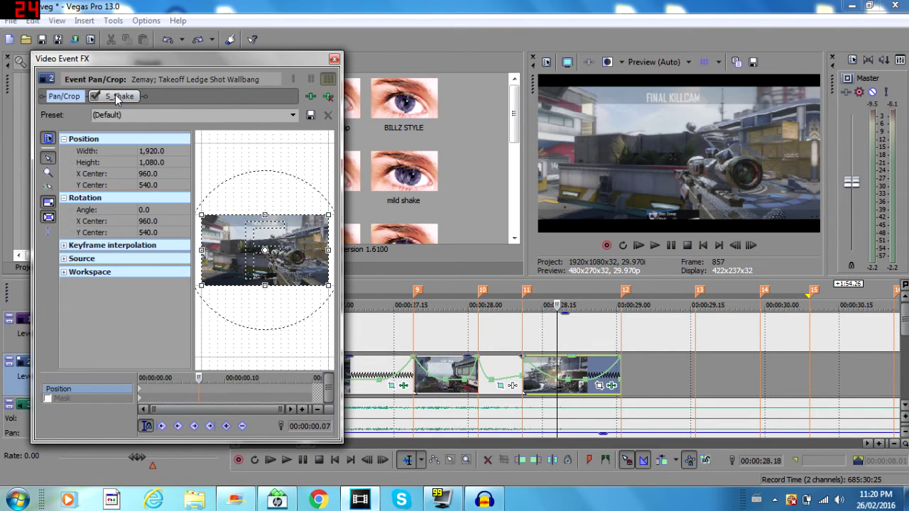
click(116, 97)
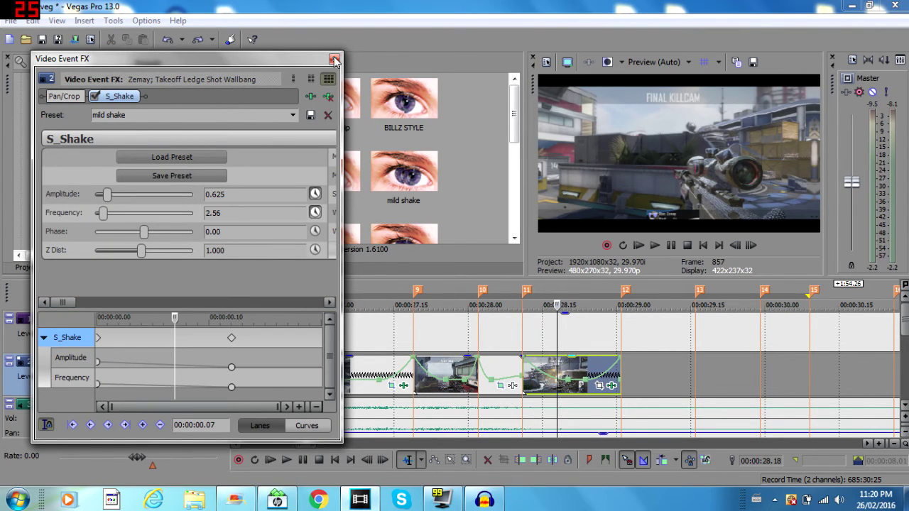
click(335, 60)
Select the time range from 00:00:22.10 to 00:00:29.29 around the clips and play back the sequence.
scroll(325, 370, down, 10)
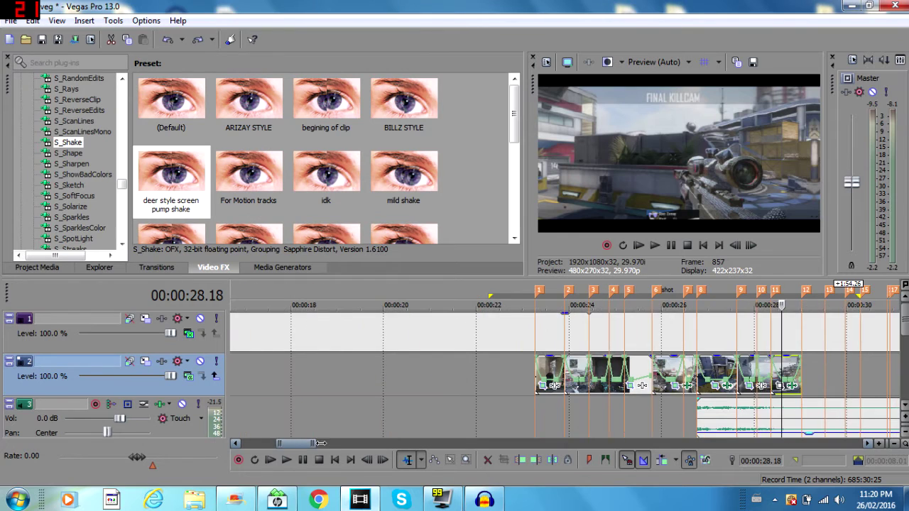
click(327, 371)
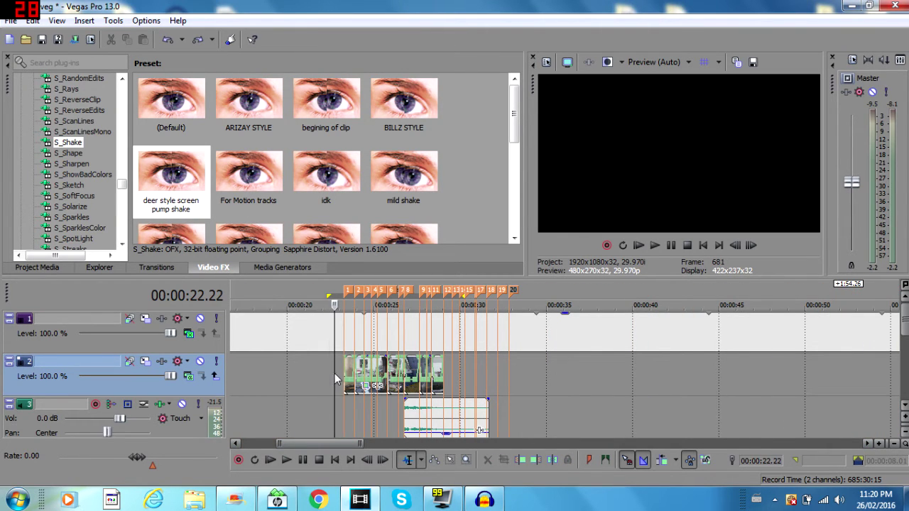
drag(462, 369, 328, 372)
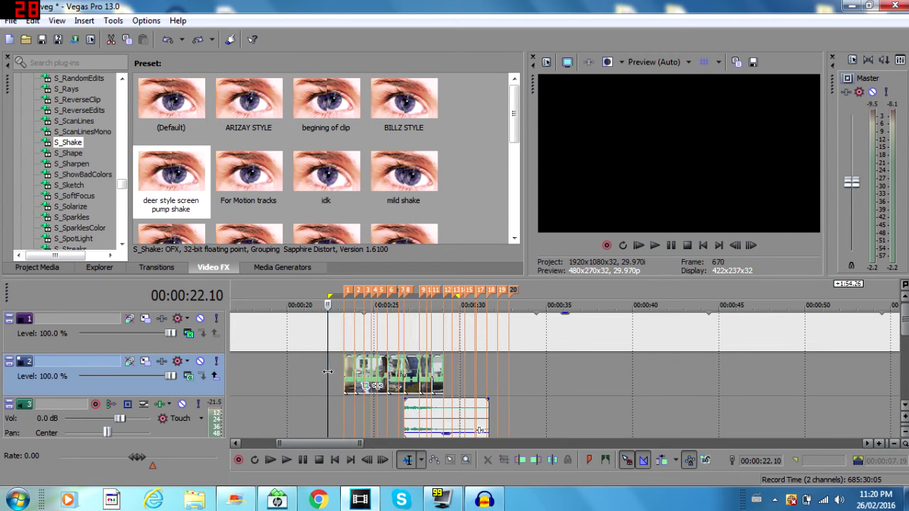
click(395, 345)
key(space)
key(BackSpace)
key(Caps_Lock)
key(space)
key(space)
key(space)
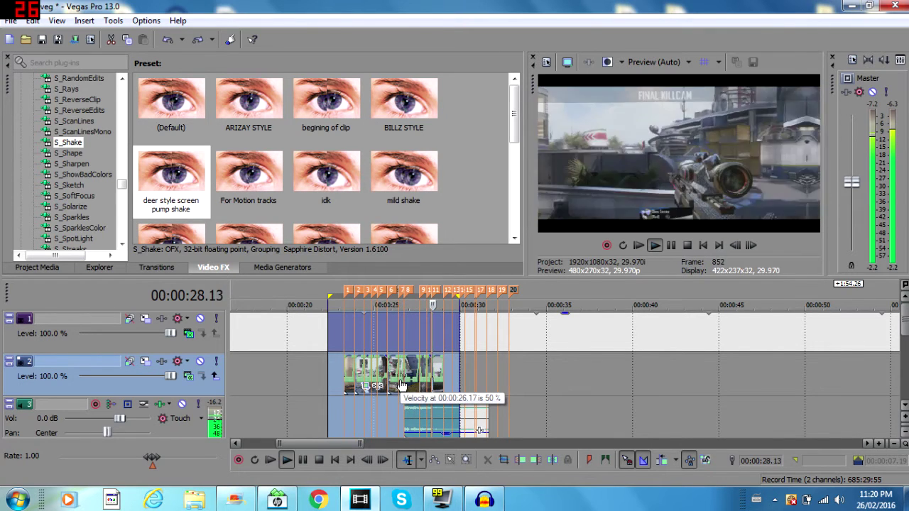
Step frame by frame through the marker 11 clip around 00:00:28.15 to examine the shake's movement.
click(435, 363)
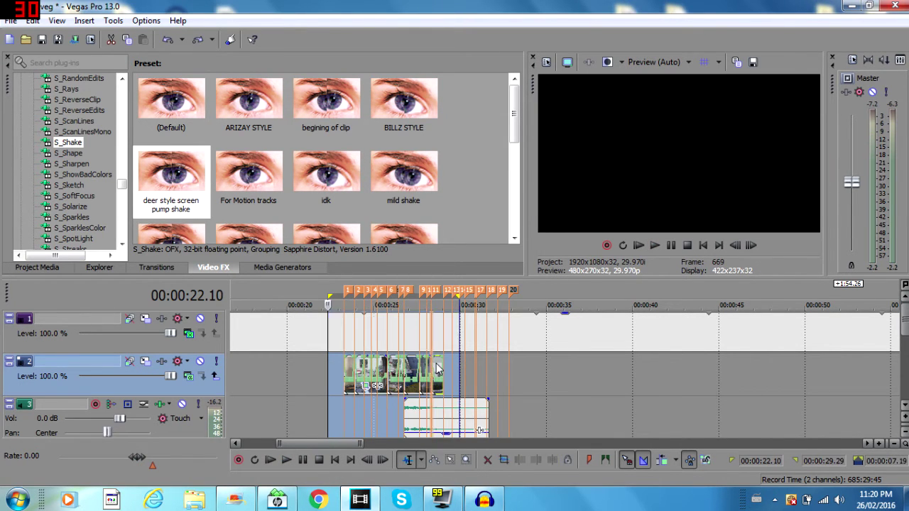
key(space)
key(Left)
key(Left)
key(Left)
key(Left)
key(Left)
key(Left)
key(Left)
key(Left)
key(Left)
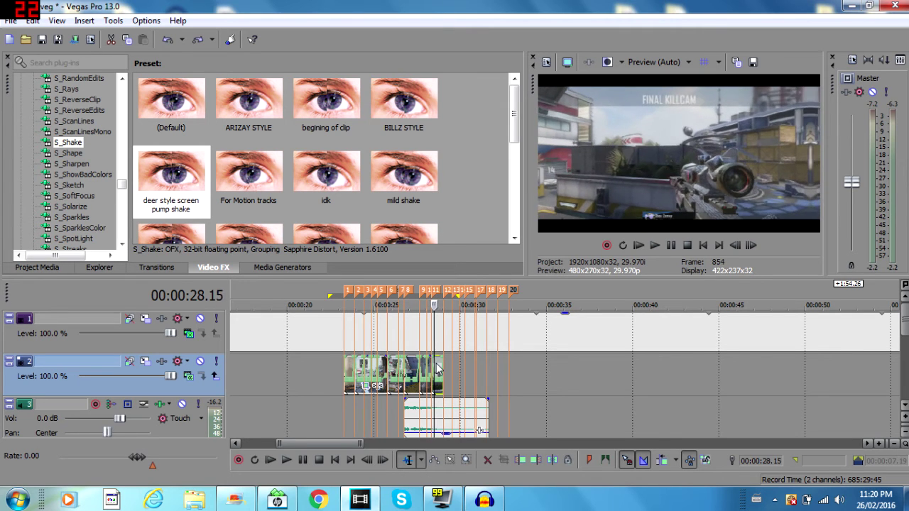
key(Right)
key(Right)
key(Right)
key(Right)
key(Right)
key(Right)
key(Right)
key(Right)
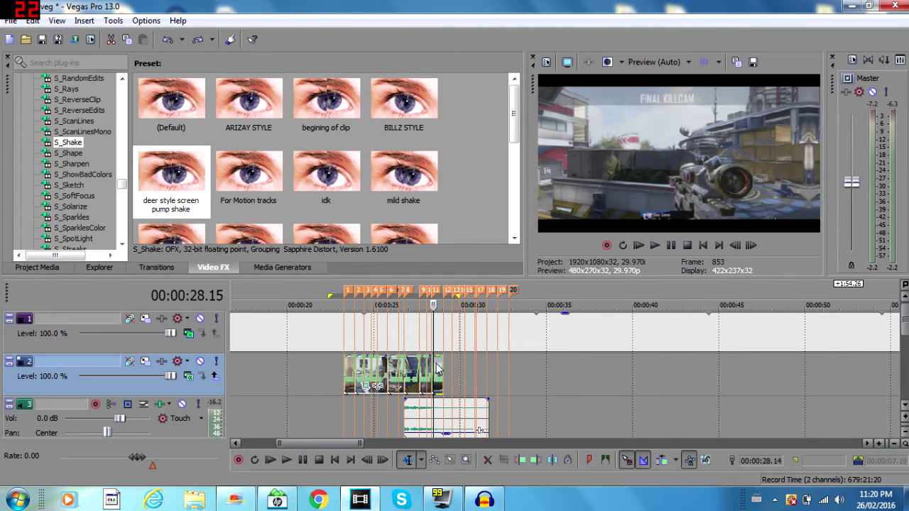
key(Up)
key(Right)
key(Right)
key(Up)
key(Up)
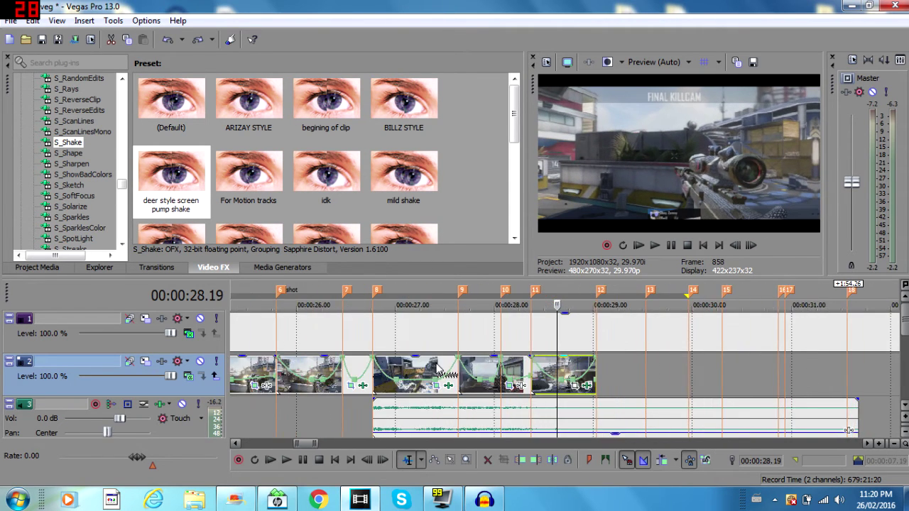
Add a screen pump to the marker 11 clip, applying the "screen pump" Pan/Crop preset at its start and (Default) at 00:00:00.20.
click(580, 389)
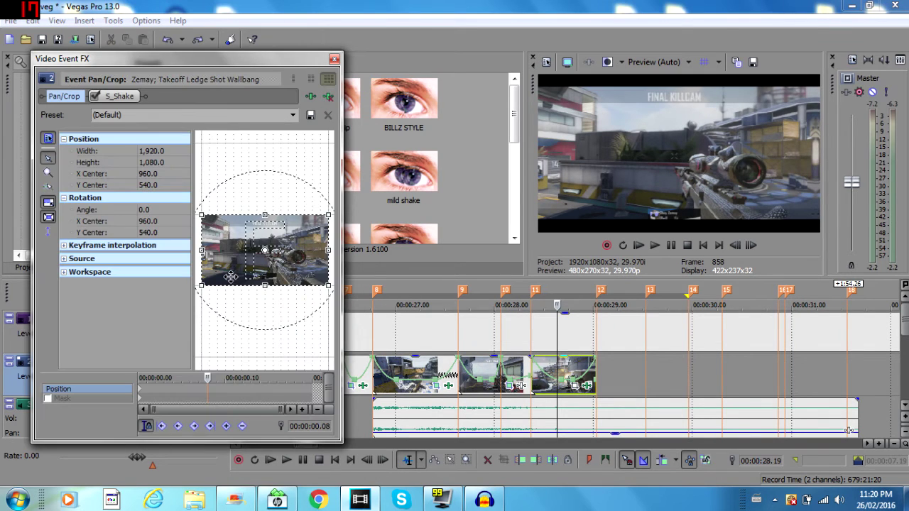
click(142, 395)
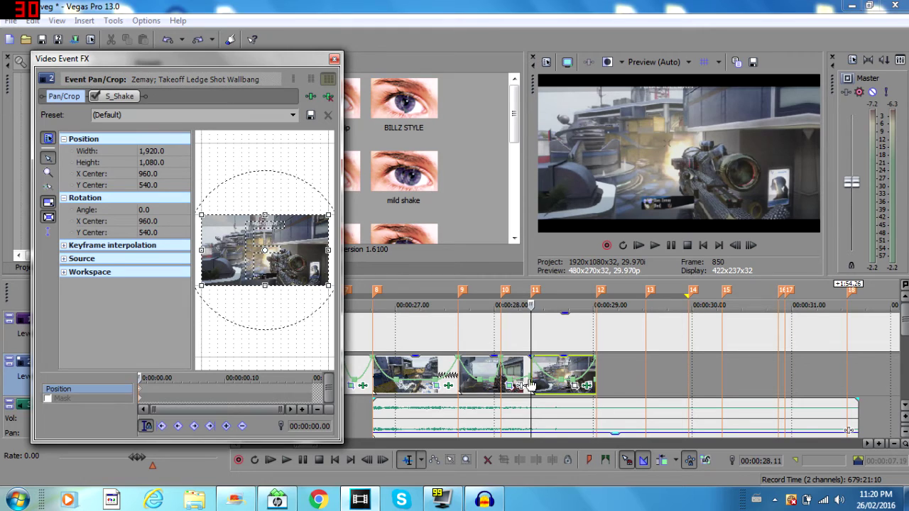
click(532, 385)
key(space)
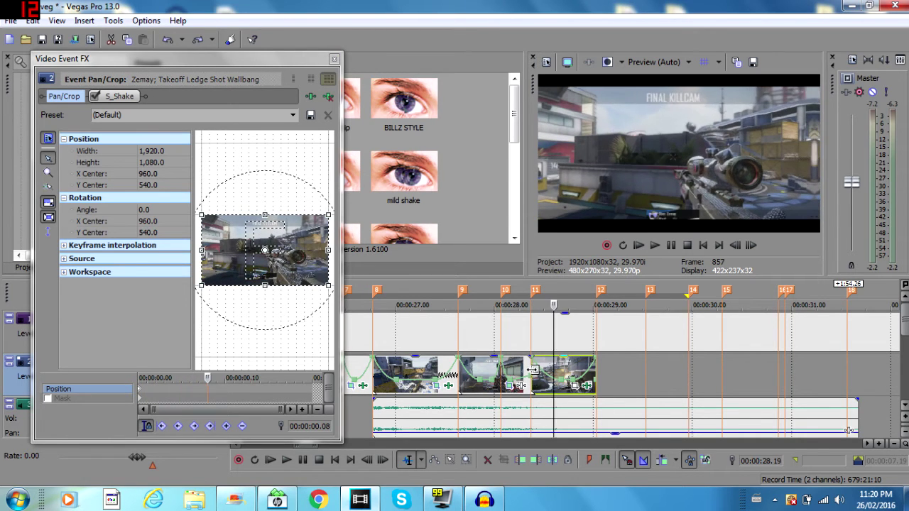
click(142, 395)
click(294, 115)
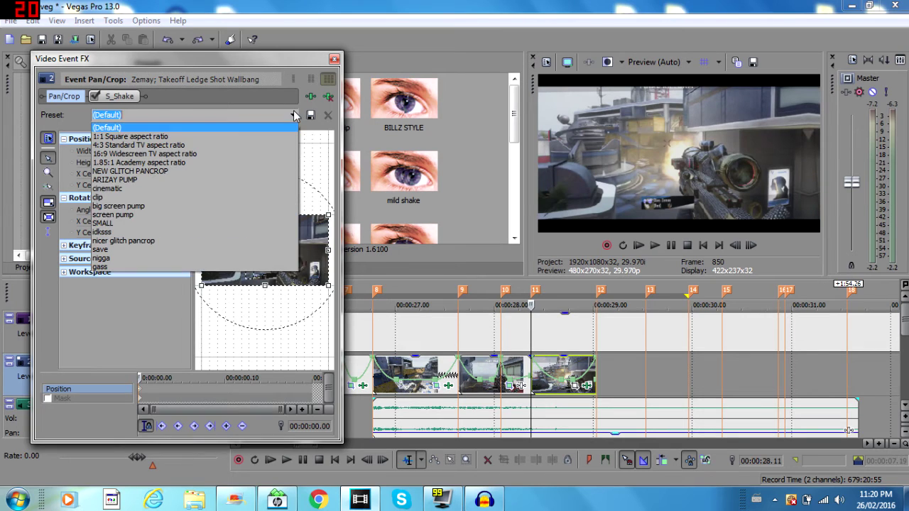
click(121, 216)
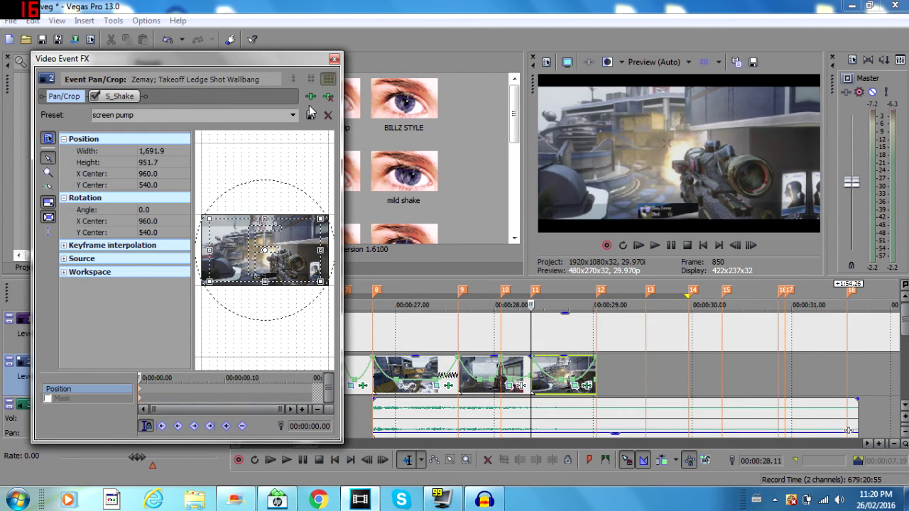
click(293, 115)
click(251, 126)
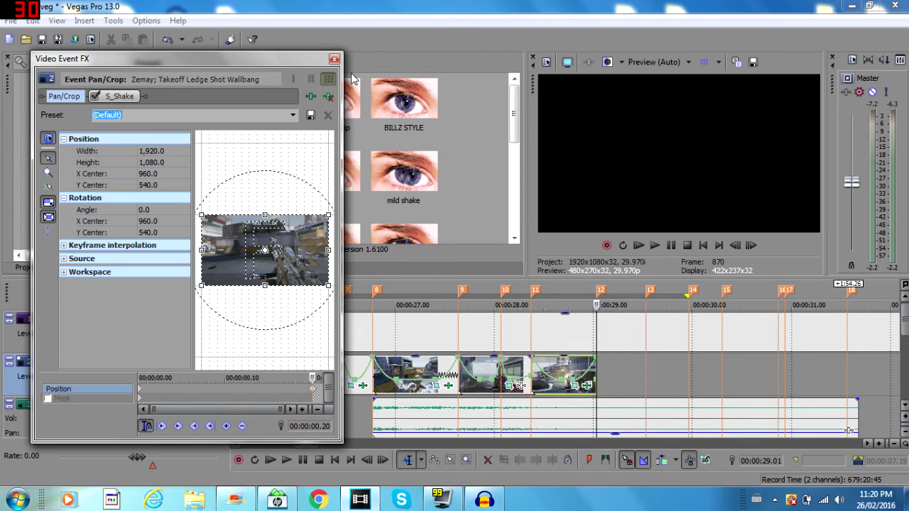
click(334, 59)
Select the time range from 00:00:26.07 to 00:00:29.11 and play back the clips with the added pump.
drag(630, 388, 320, 405)
key(space)
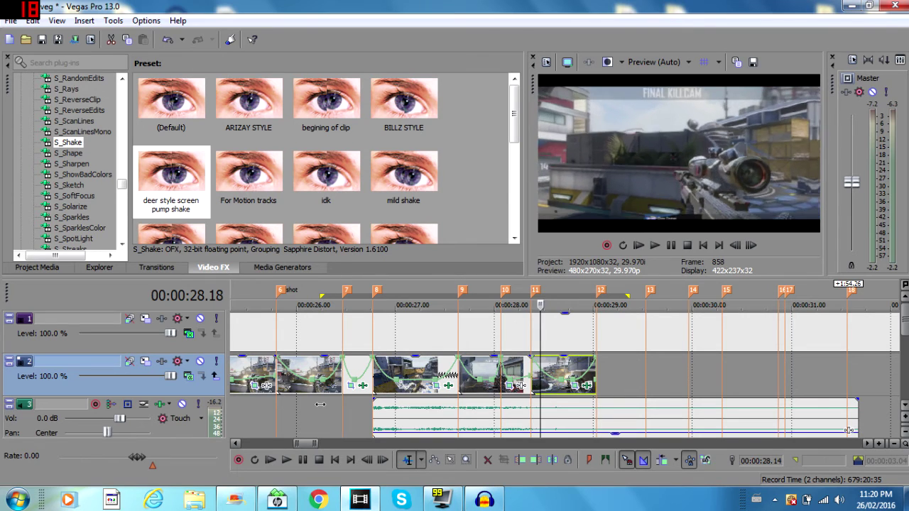
key(space)
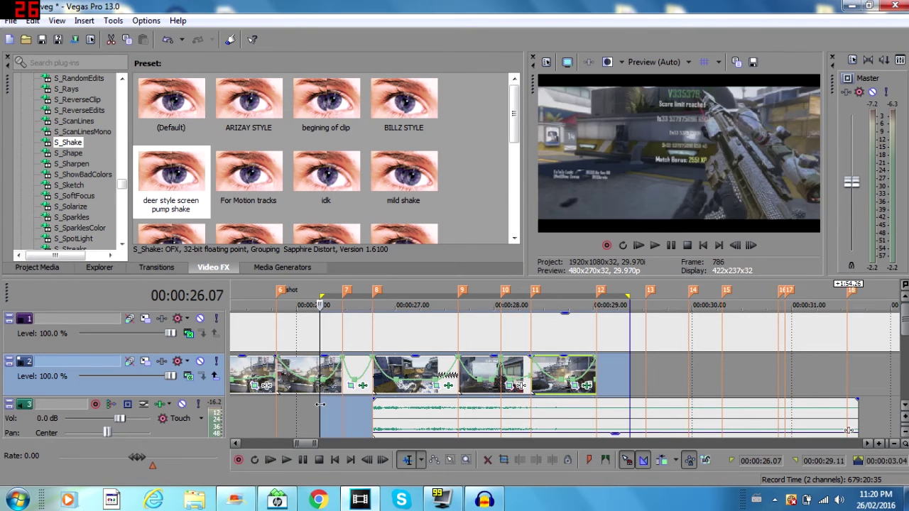
key(space)
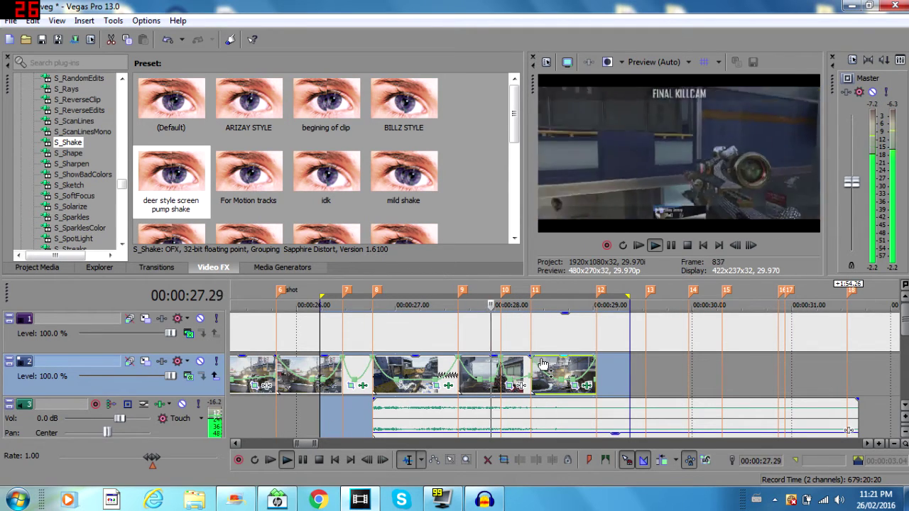
key(space)
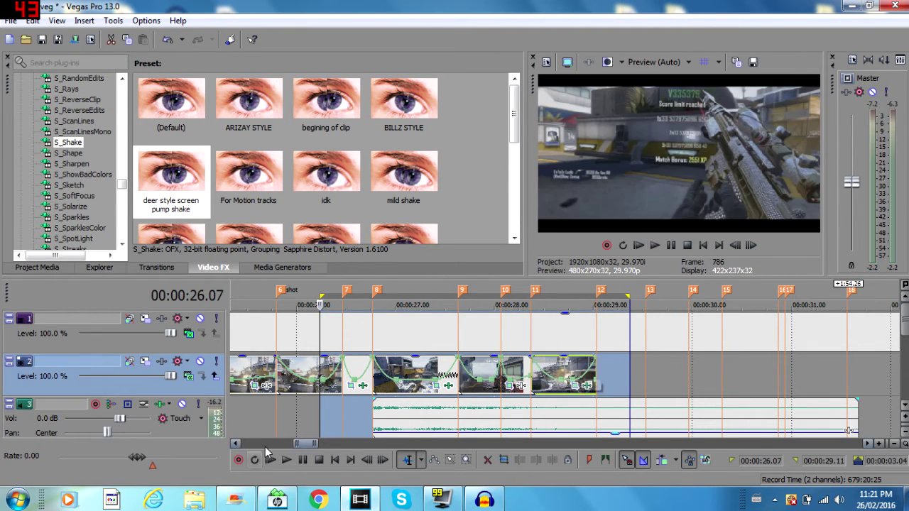
Clear the time selection and place the playback cursor at 00:00:22.28, just before the first clip.
scroll(334, 445, down, 5)
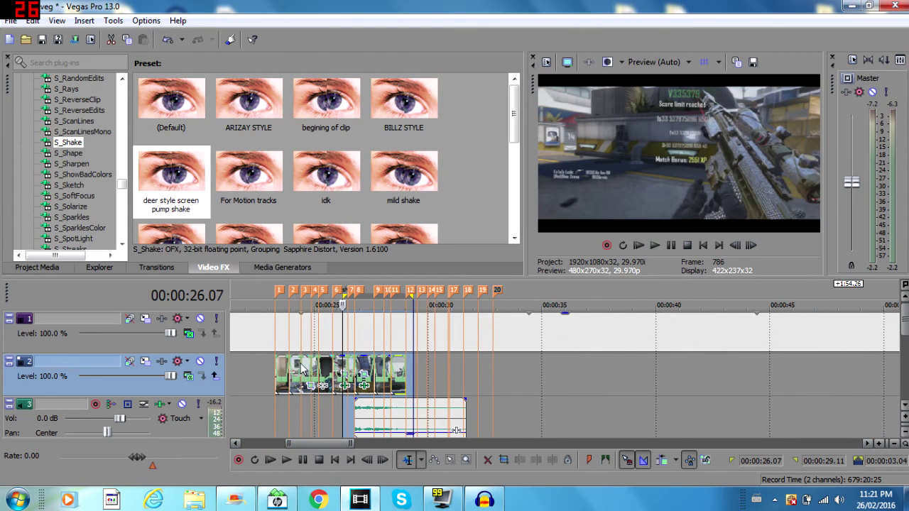
key(space)
click(416, 369)
key(space)
click(267, 371)
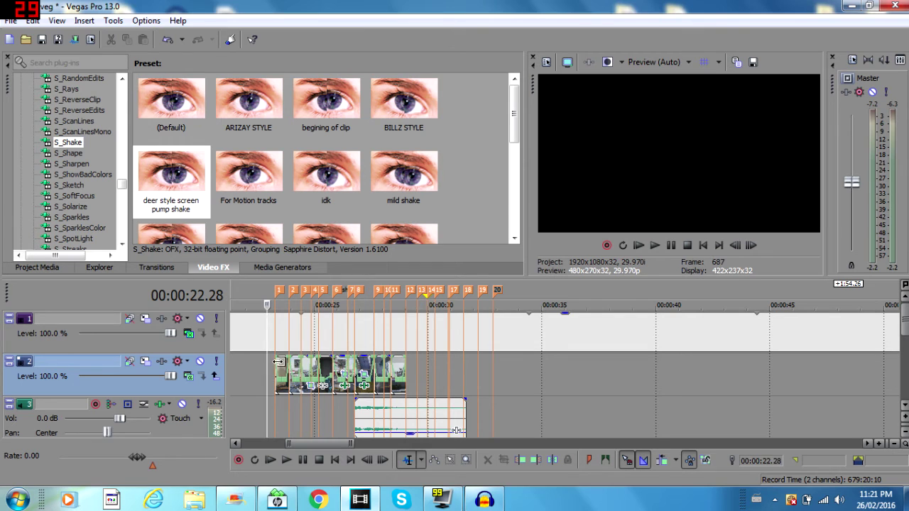
Select the time range from 00:00:22.23 to 00:00:29.16 and play back the gameplay clips.
drag(264, 372, 418, 387)
click(294, 402)
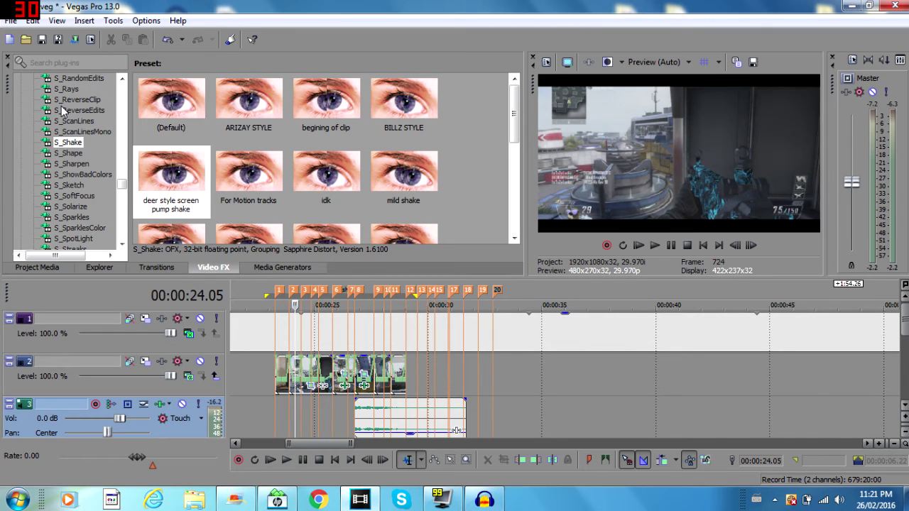
drag(127, 186, 122, 226)
drag(262, 374, 415, 376)
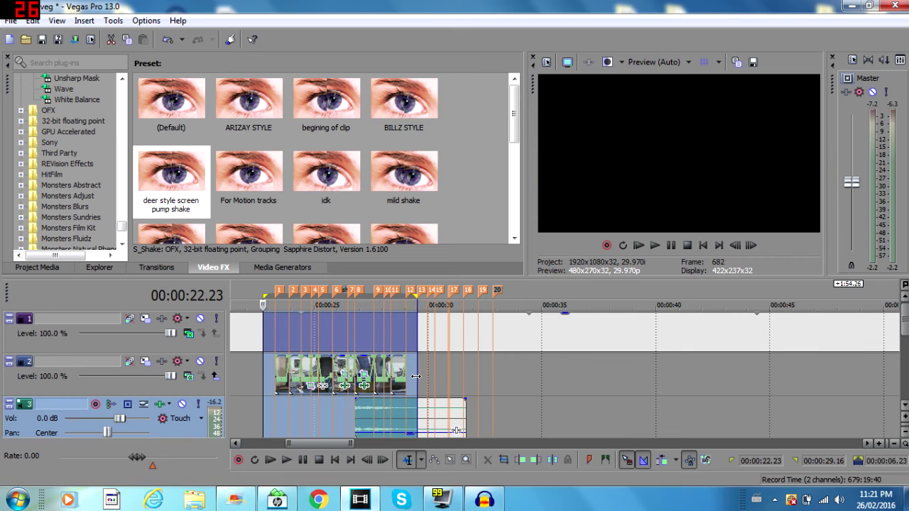
key(space)
key(space)
mouse_move(122, 226)
mouse_down()
mouse_move(128, 95)
mouse_move(127, 229)
mouse_up()
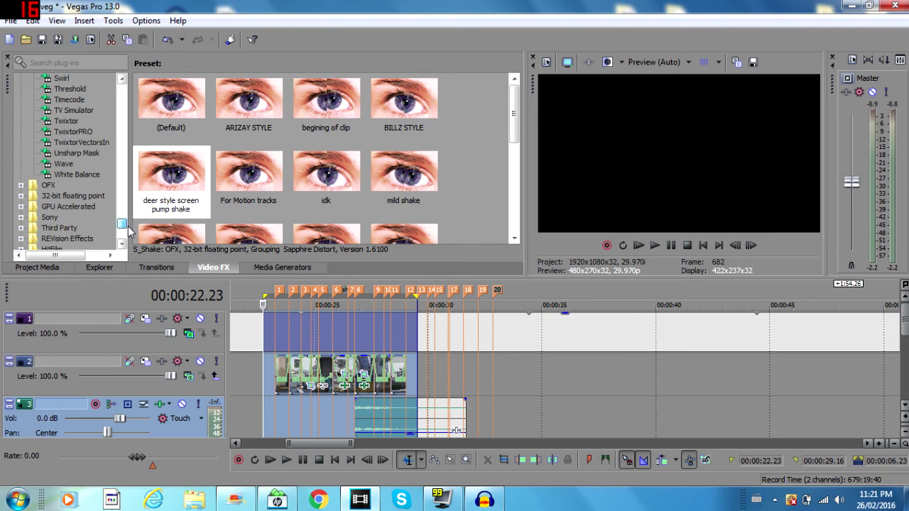
click(260, 268)
drag(123, 135, 119, 221)
click(207, 270)
click(165, 270)
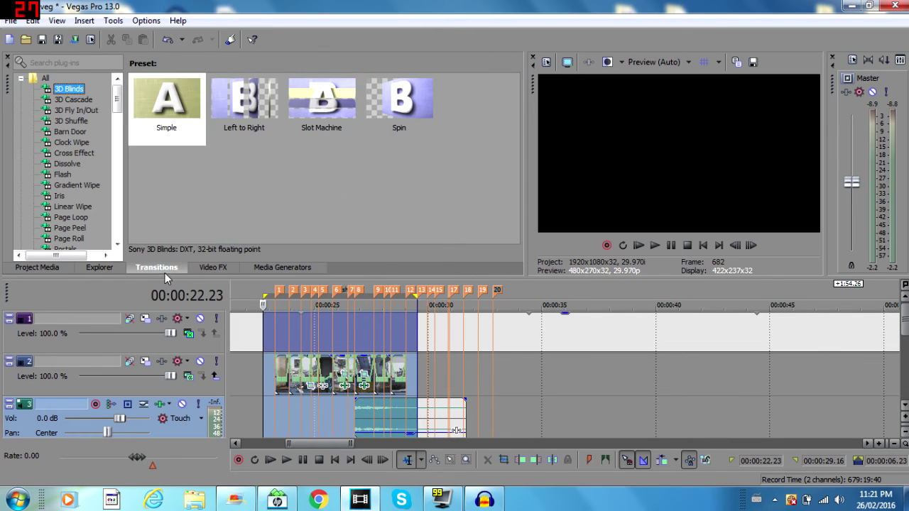
click(99, 269)
click(58, 269)
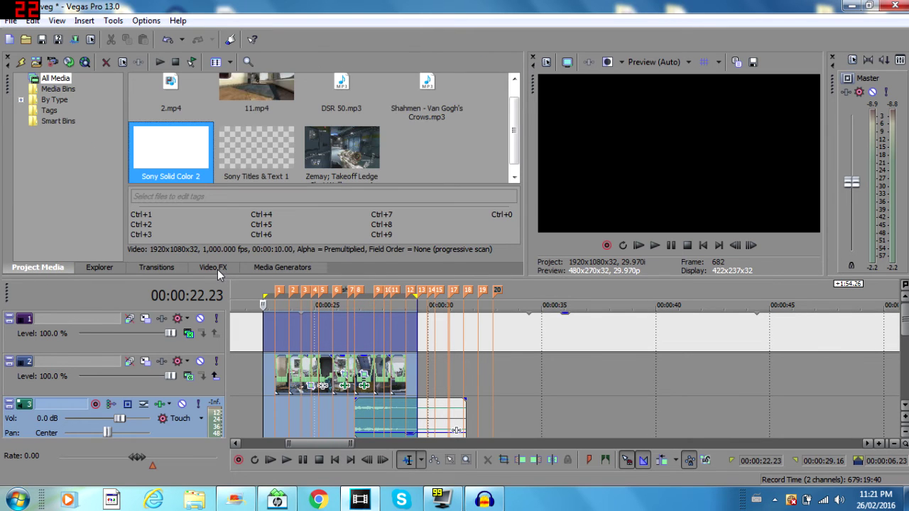
Step frame by frame back and forth through the clip between markers 2 and 6 to examine its movement around the beat markers.
click(326, 372)
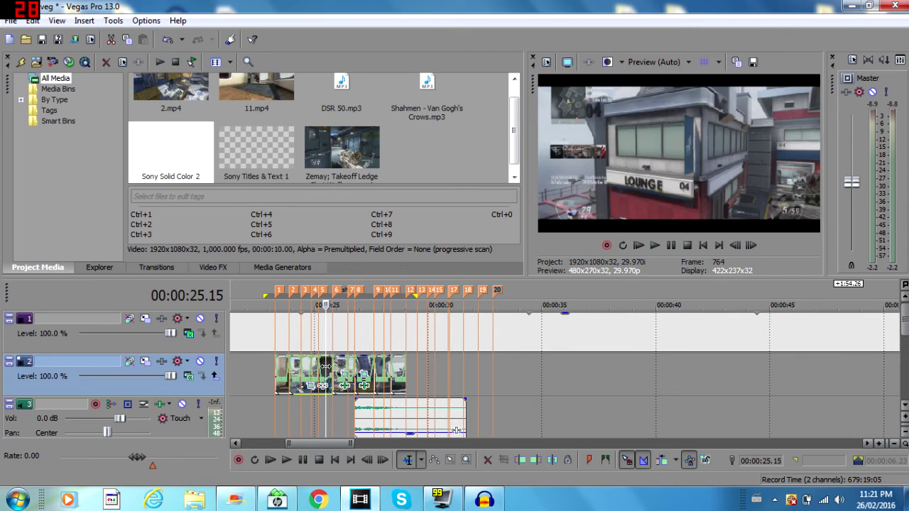
key(Left)
key(Left)
key(Left)
key(Left)
key(Left)
key(Left)
key(Left)
key(Left)
key(Left)
key(Left)
key(Left)
key(Left)
key(Left)
key(Left)
key(Left)
key(Left)
key(Left)
key(Left)
key(Left)
key(Left)
key(Left)
key(Left)
key(Left)
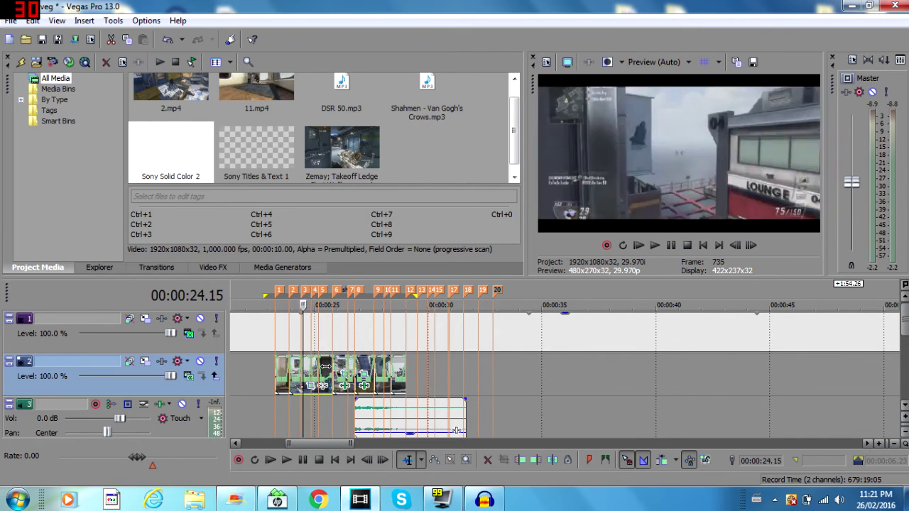
key(Up)
key(Up)
key(Right)
key(Right)
key(Right)
key(Right)
key(Right)
key(Right)
key(Right)
key(Right)
key(Right)
key(Right)
key(Right)
key(Right)
key(Right)
key(Right)
key(Right)
key(Right)
key(Right)
key(Right)
key(Right)
key(Right)
key(Right)
key(Right)
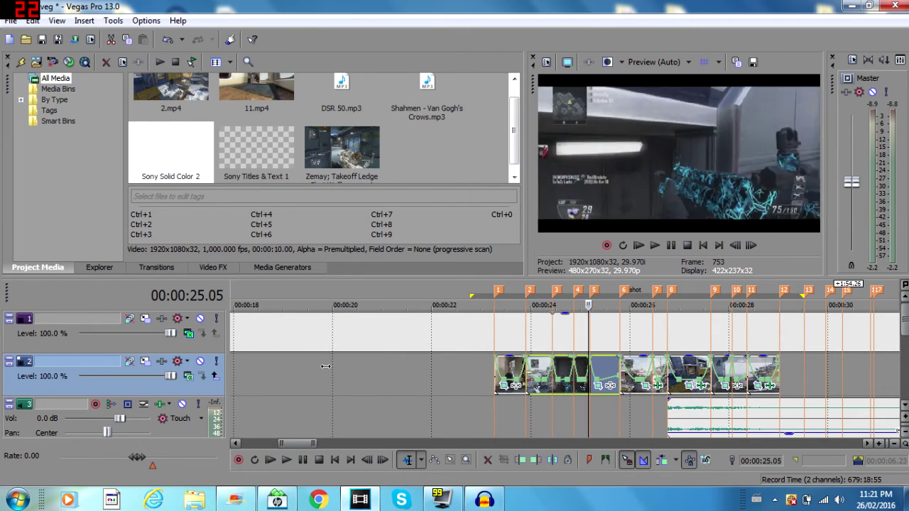
key(Up)
key(Left)
key(Left)
key(Left)
key(Left)
key(Left)
key(Left)
key(Left)
key(Left)
key(Left)
key(Left)
key(Left)
key(Left)
key(Left)
key(Left)
key(Left)
key(Left)
key(Left)
key(Left)
key(Left)
key(Left)
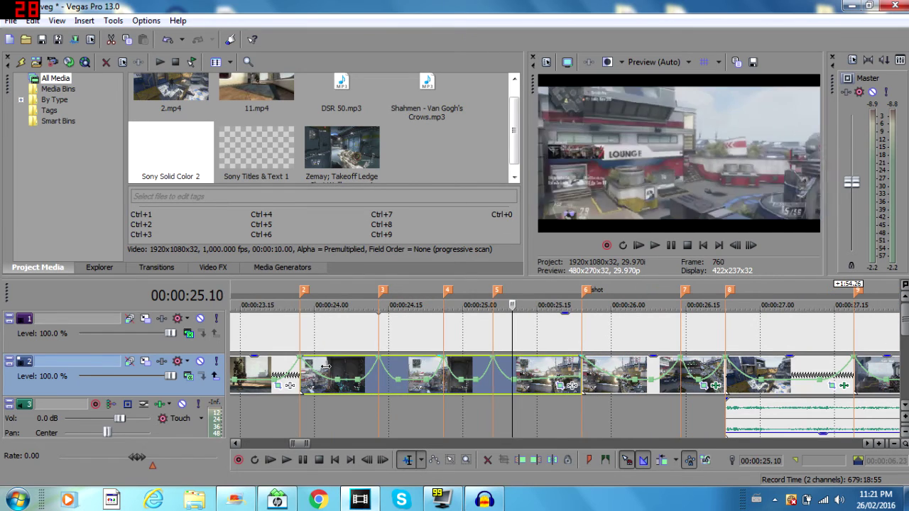
key(Up)
key(Left)
key(Left)
key(Right)
key(Right)
key(Right)
key(Right)
key(Right)
key(Right)
key(Right)
key(Right)
key(Right)
key(Right)
key(Right)
key(Right)
key(Right)
key(Right)
key(Right)
key(Right)
key(Right)
key(Right)
key(Right)
key(Right)
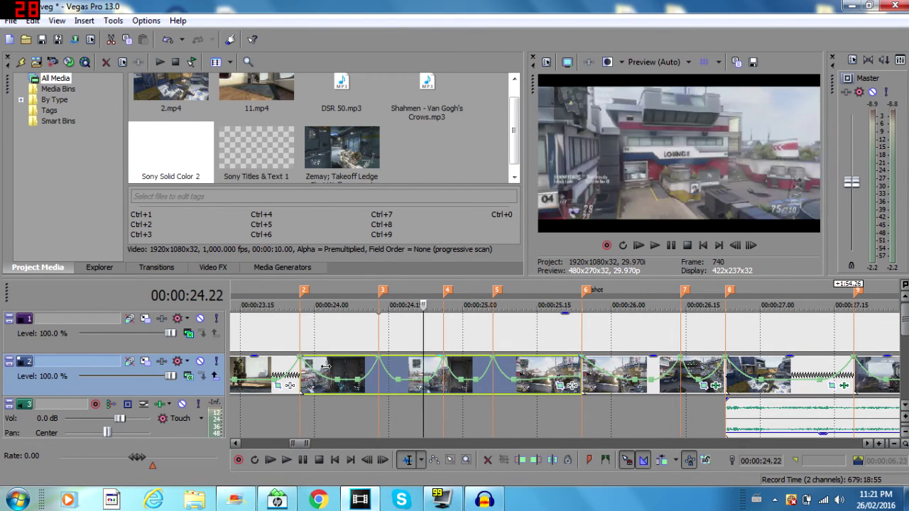
key(Left)
key(Left)
key(Left)
key(Left)
key(Left)
key(Left)
key(Left)
key(Left)
key(Left)
key(Left)
key(Left)
key(Left)
key(Left)
key(Left)
key(Left)
key(Left)
key(Left)
key(Left)
key(Left)
key(Left)
key(Right)
key(Right)
key(Right)
key(Right)
key(Right)
key(Right)
key(Right)
key(Right)
key(Right)
key(Right)
key(Right)
key(Right)
key(Right)
key(Right)
key(Right)
key(Right)
key(Right)
key(Right)
key(Right)
key(Right)
key(Right)
key(Right)
key(Right)
key(Right)
key(Right)
key(Right)
key(Right)
key(Right)
key(Right)
key(Right)
key(Right)
key(Right)
key(Right)
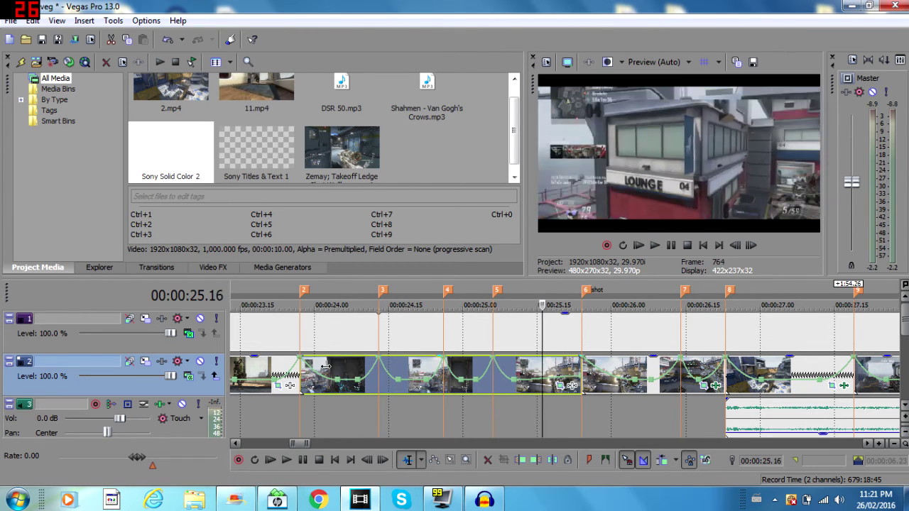
Step backward frame by frame to 00:00:24.14, just past marker 3, to examine the screen pump movement in the clip.
key(Left)
key(Left)
key(Left)
key(Left)
key(Left)
key(Left)
key(Left)
key(Left)
key(Left)
key(Left)
key(Left)
key(Left)
key(Left)
key(Left)
key(Left)
key(Left)
key(Left)
key(Left)
key(Left)
key(Left)
key(Left)
key(Left)
key(Left)
key(Left)
key(Left)
key(Left)
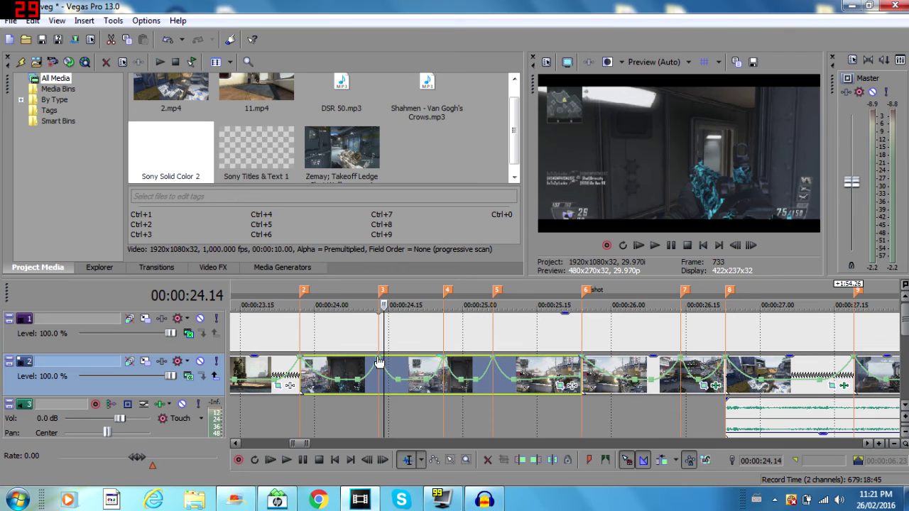
Select the time range from 00:00:21.27 to 00:00:29.29 and play back the whole gameplay clip sequence.
scroll(326, 415, down, 6)
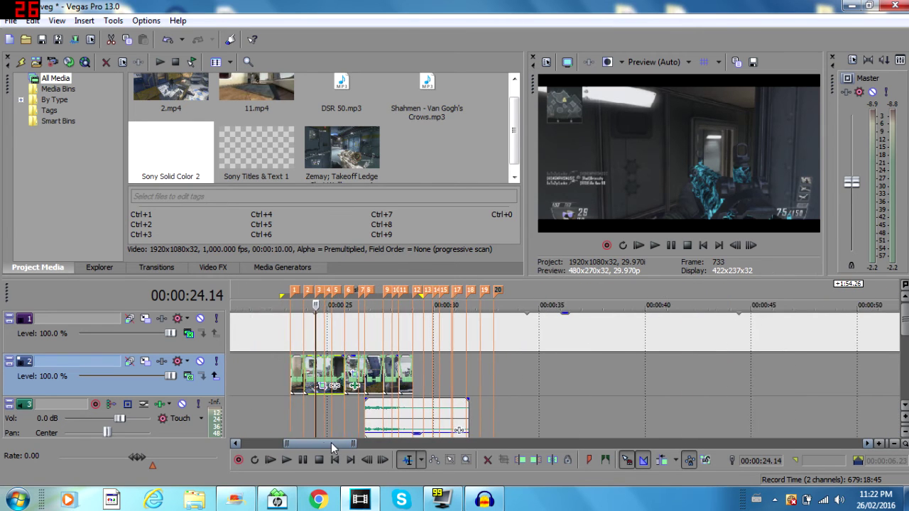
drag(270, 371, 437, 371)
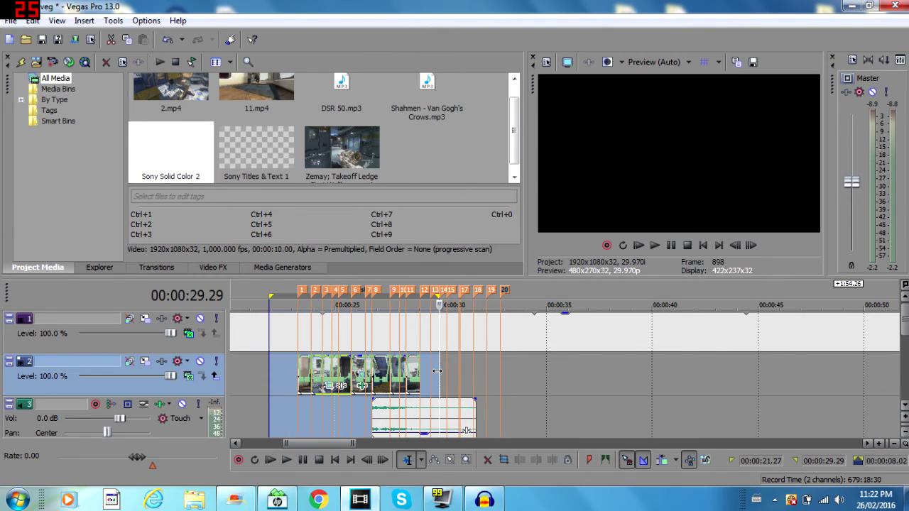
key(space)
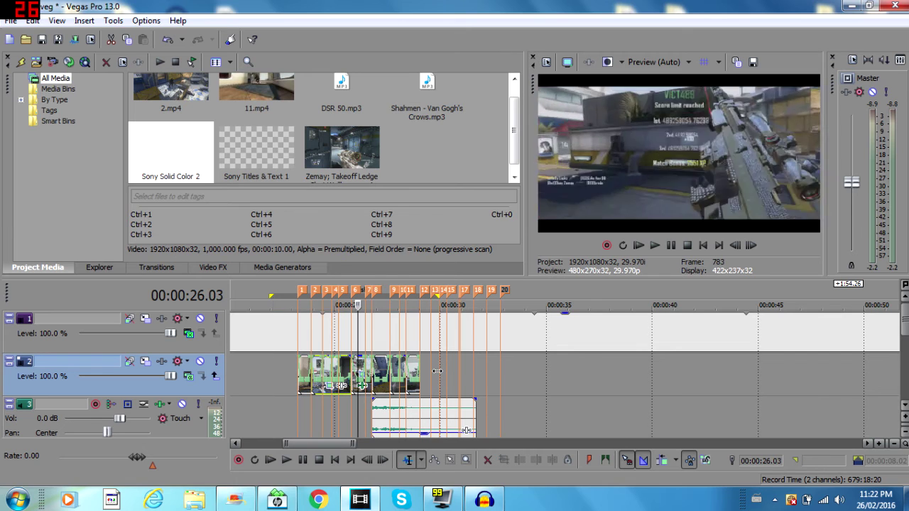